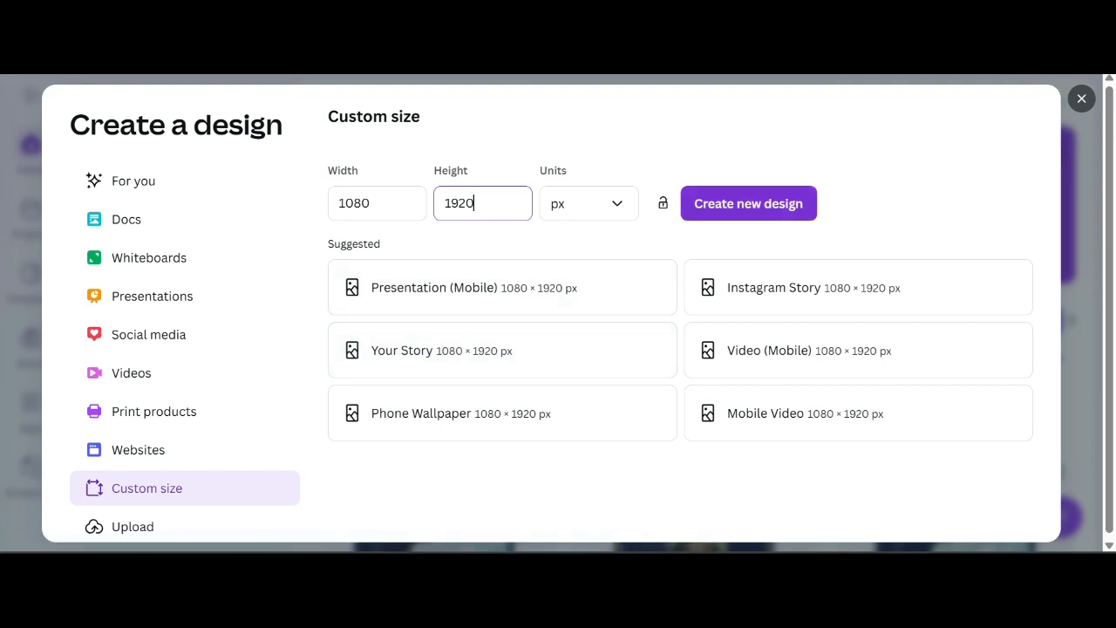
Step: Create the 1080 × 1920 px custom-size design and set its page background colour to #050a30
left_click(748, 203)
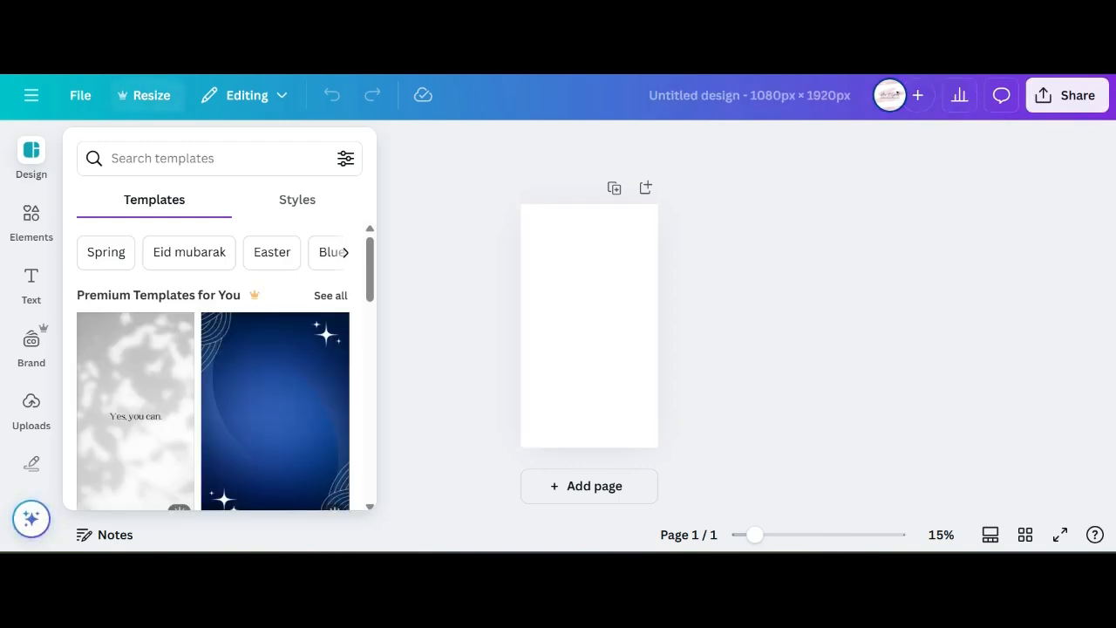
left_click(31, 150)
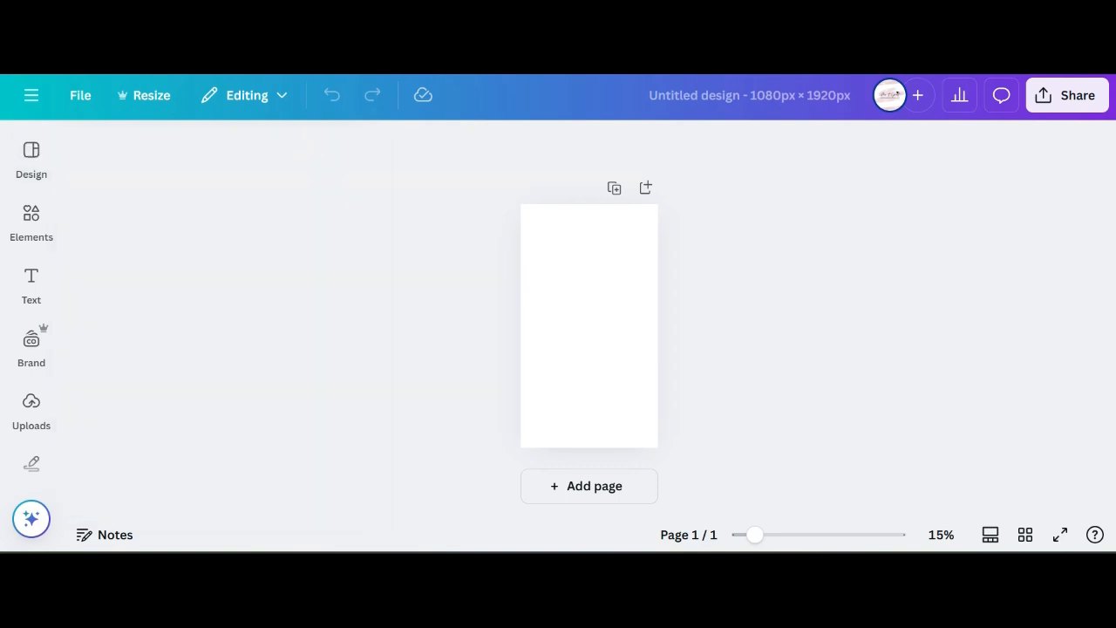
left_click(589, 326)
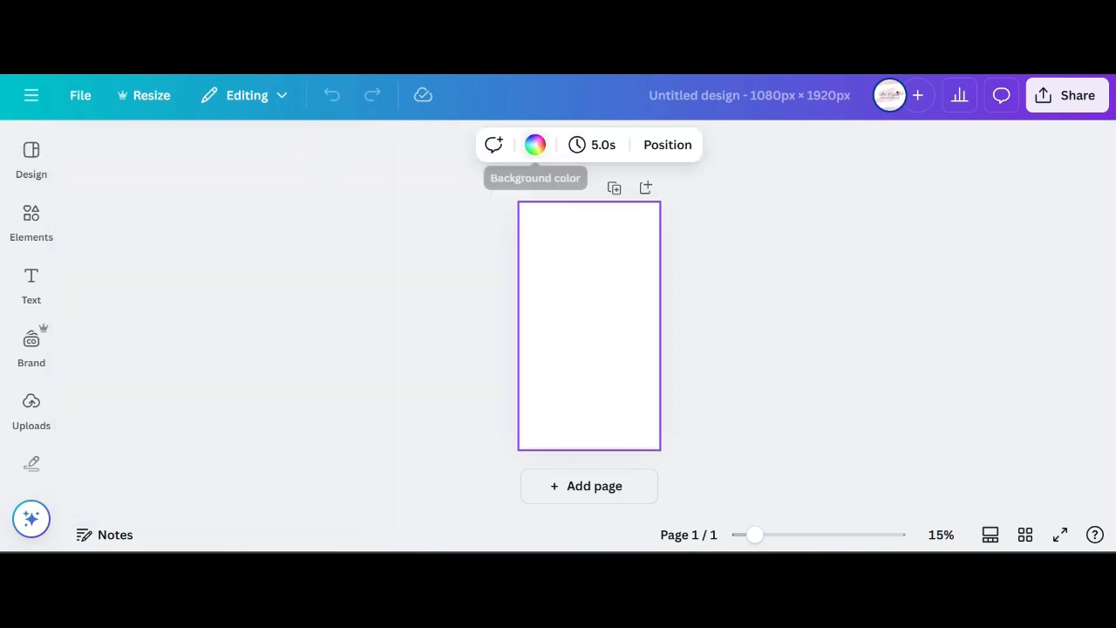
left_click(535, 145)
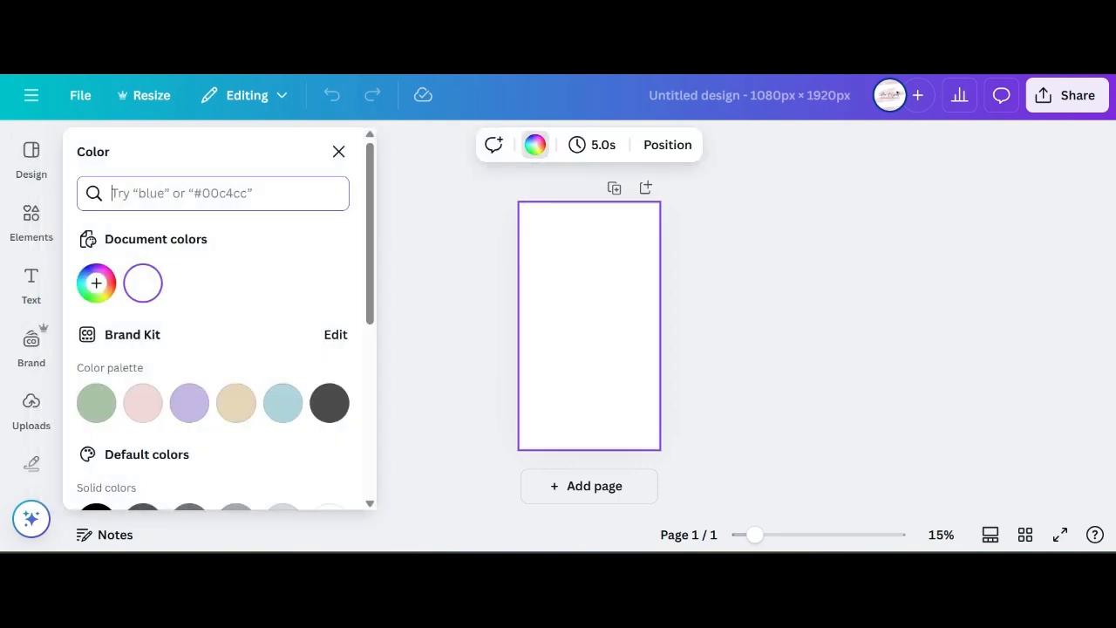
right_click(147, 194)
left_click(182, 314)
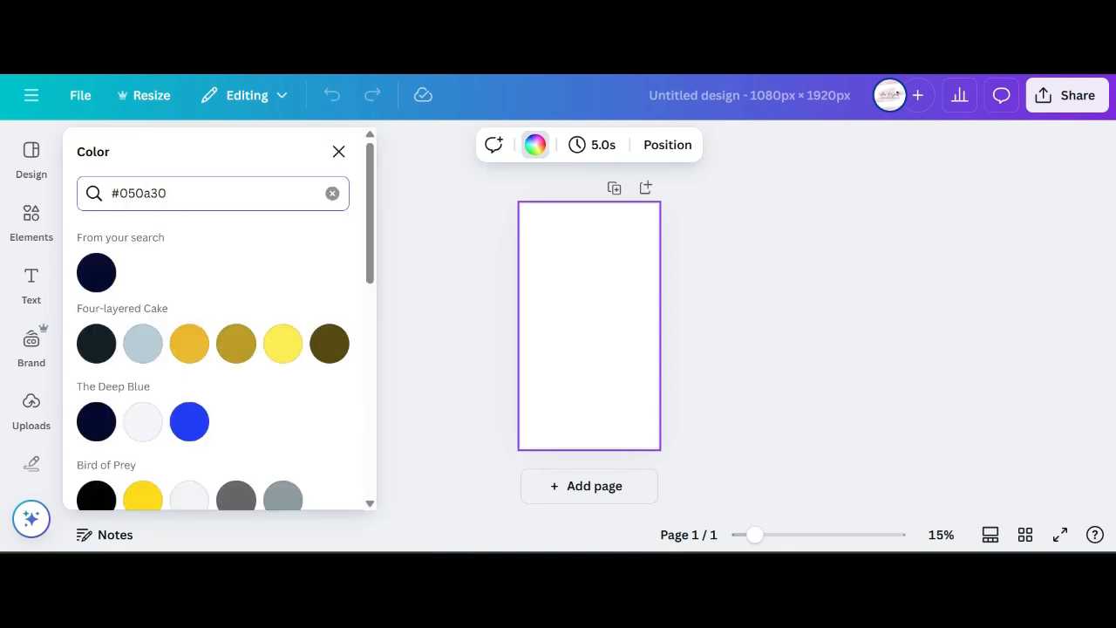
left_click(96, 273)
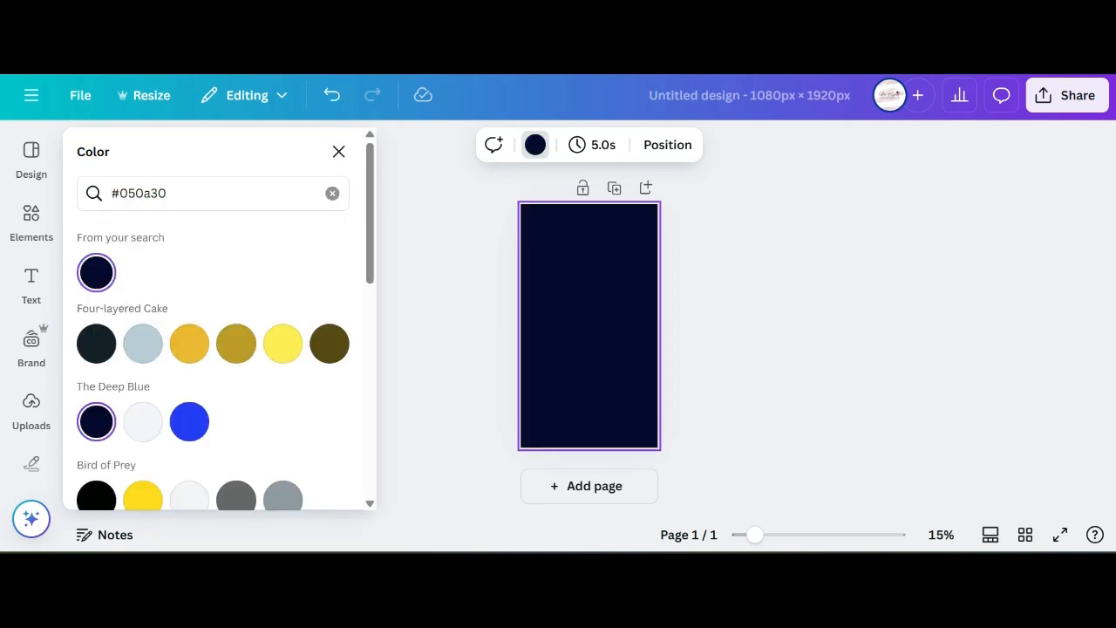
left_click(338, 152)
left_click(32, 159)
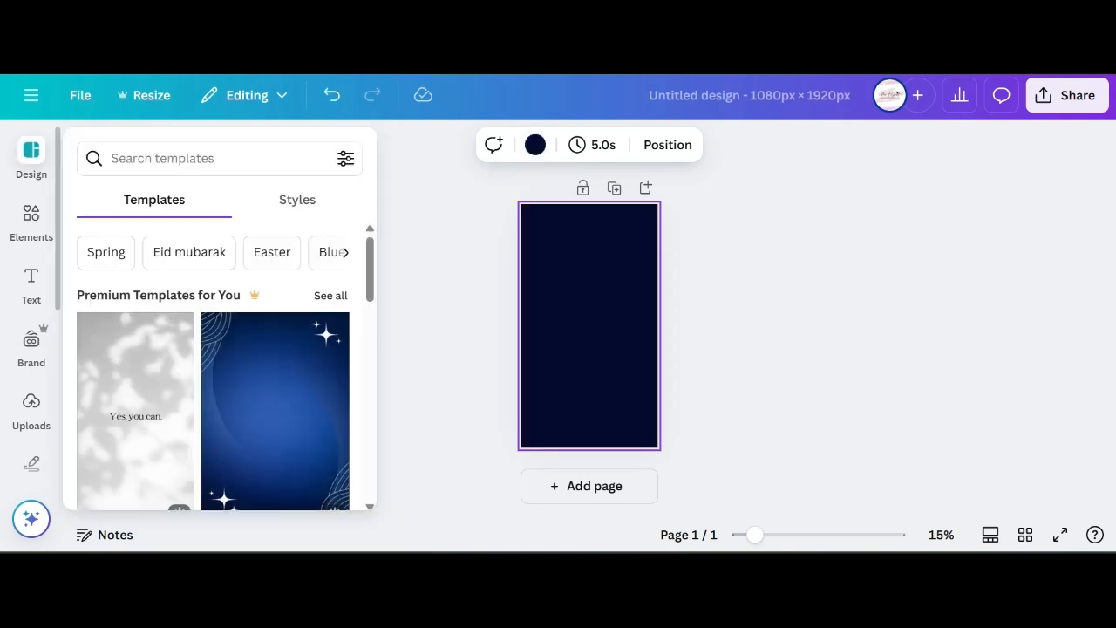
key("Escape")
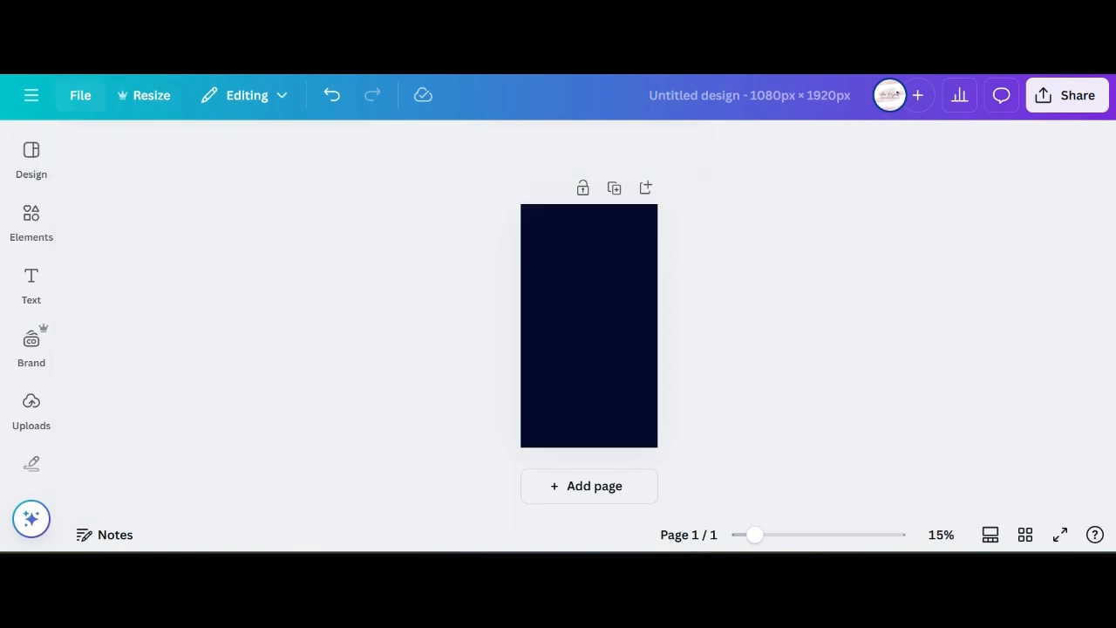
Step: Show the rulers and guides, and place a vertical guide at about 280 px and a horizontal guide at about 1060 px
left_click(81, 95)
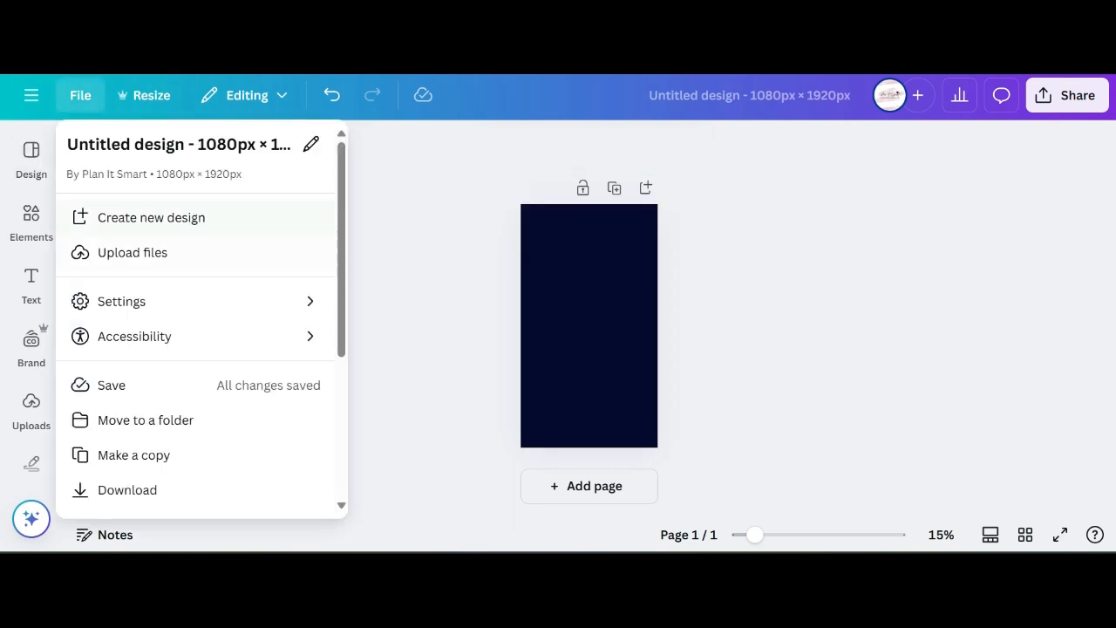
mouse_move(157, 302)
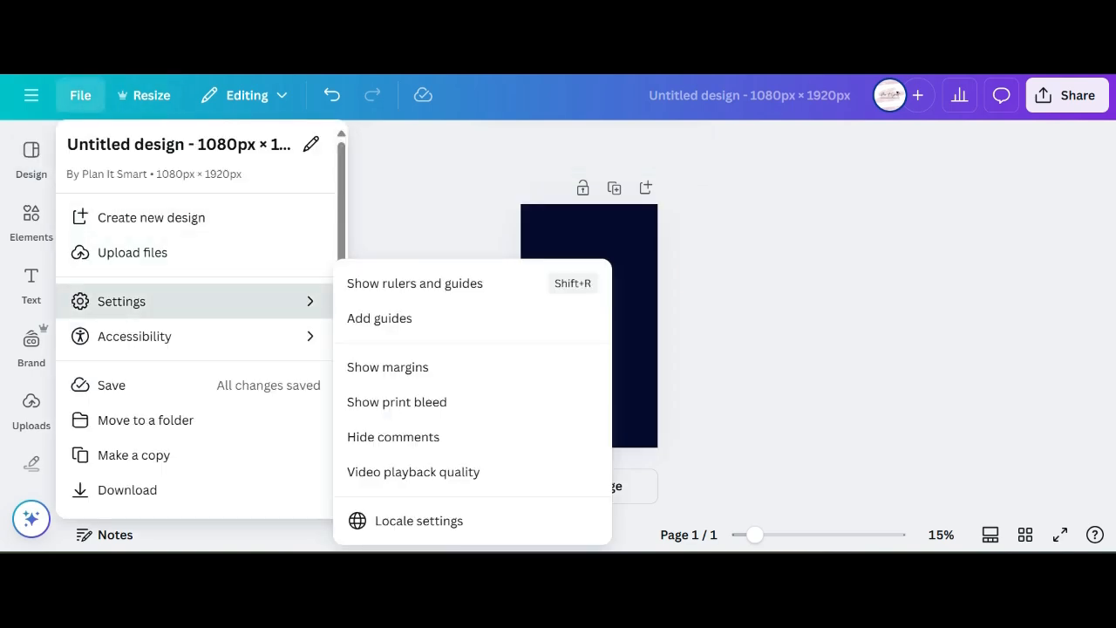
left_click(414, 284)
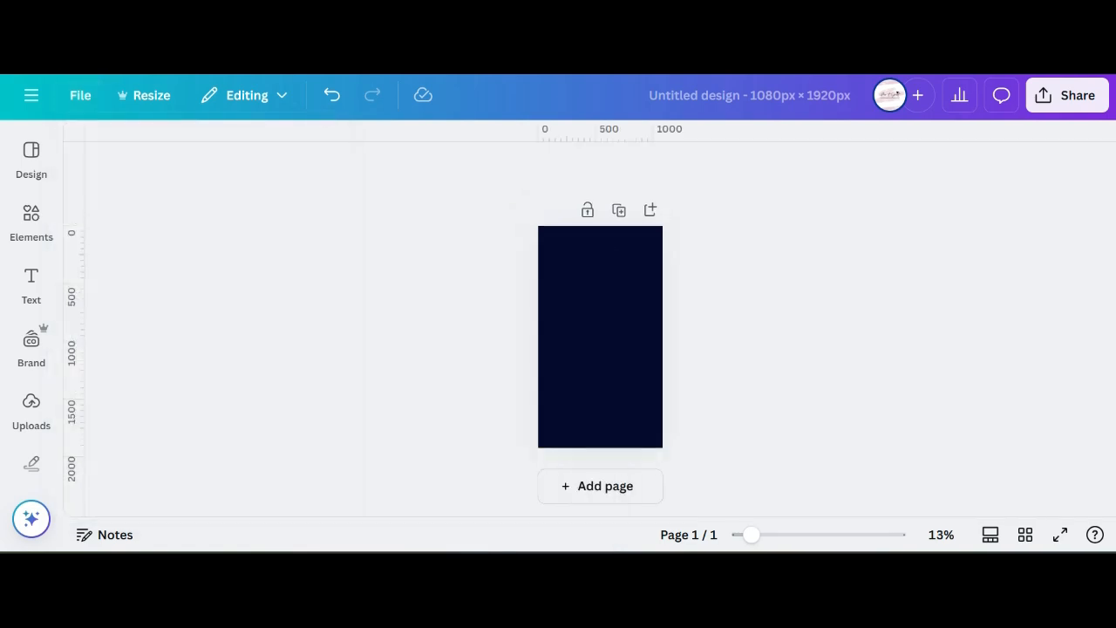
left_click_drag(751, 534, 770, 535)
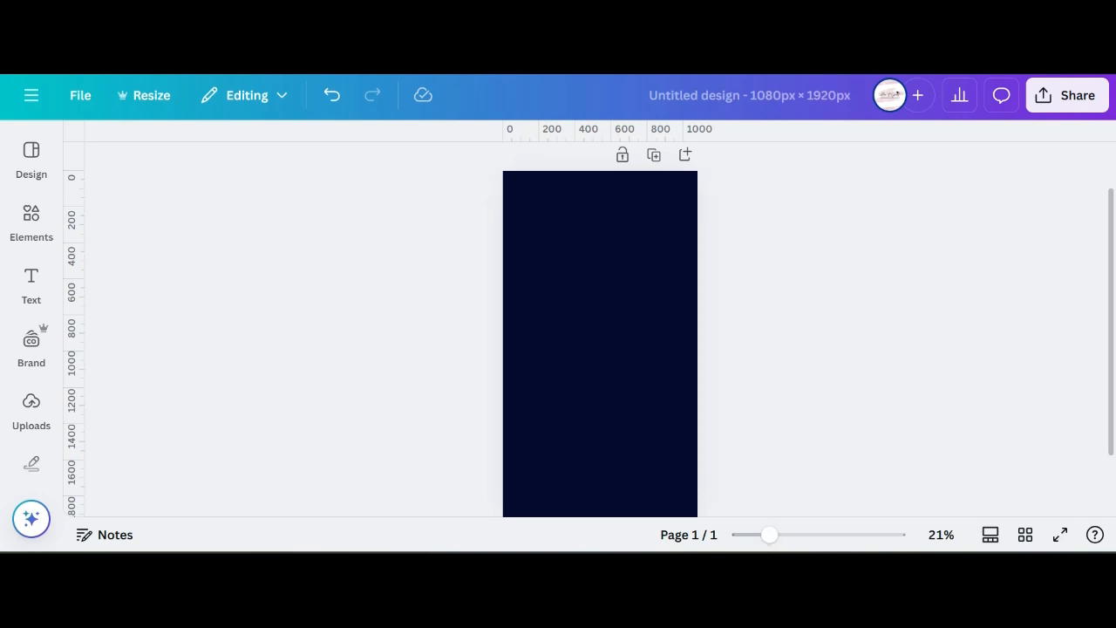
left_click_drag(74, 306, 554, 306)
left_click_drag(72, 262, 72, 362)
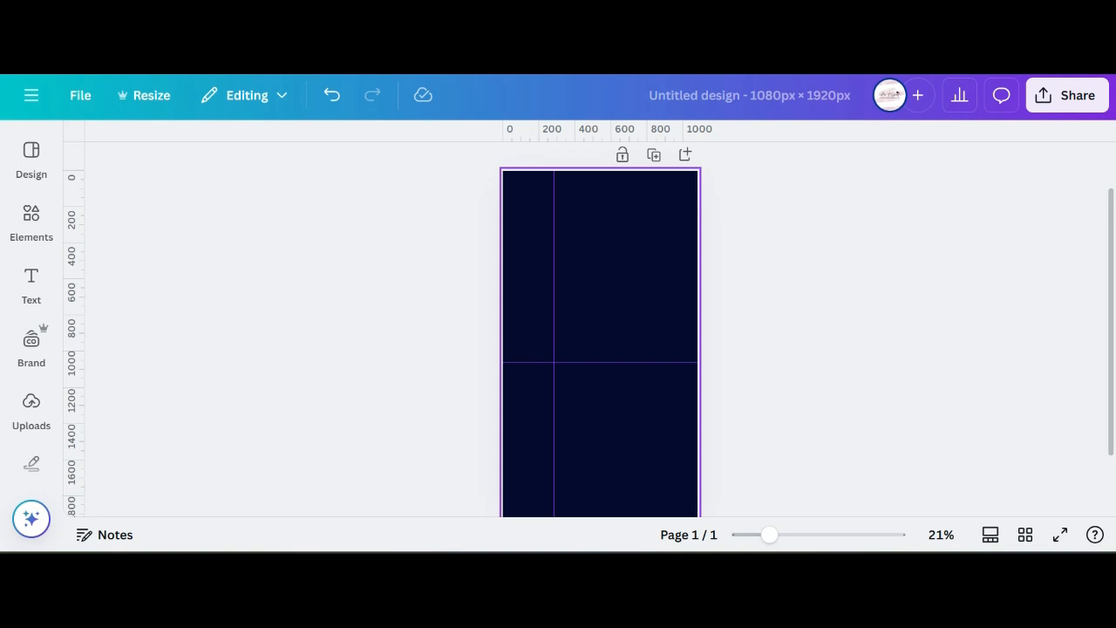
Step: Add a text box in the middle of the page reading "graduate"
left_click(600, 343)
key("t")
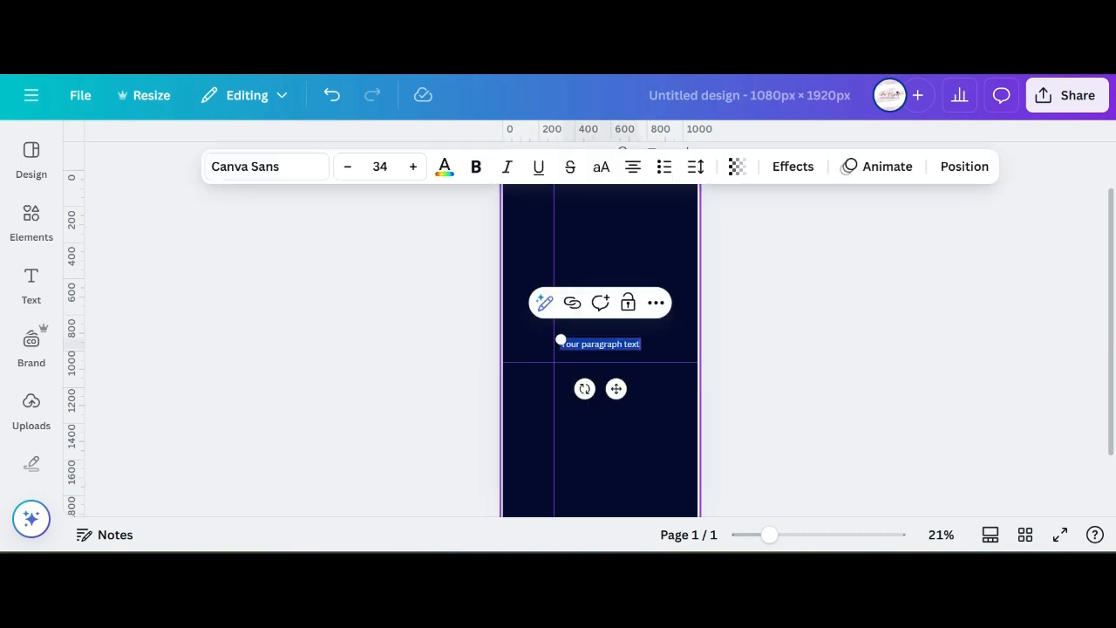
type("graduate")
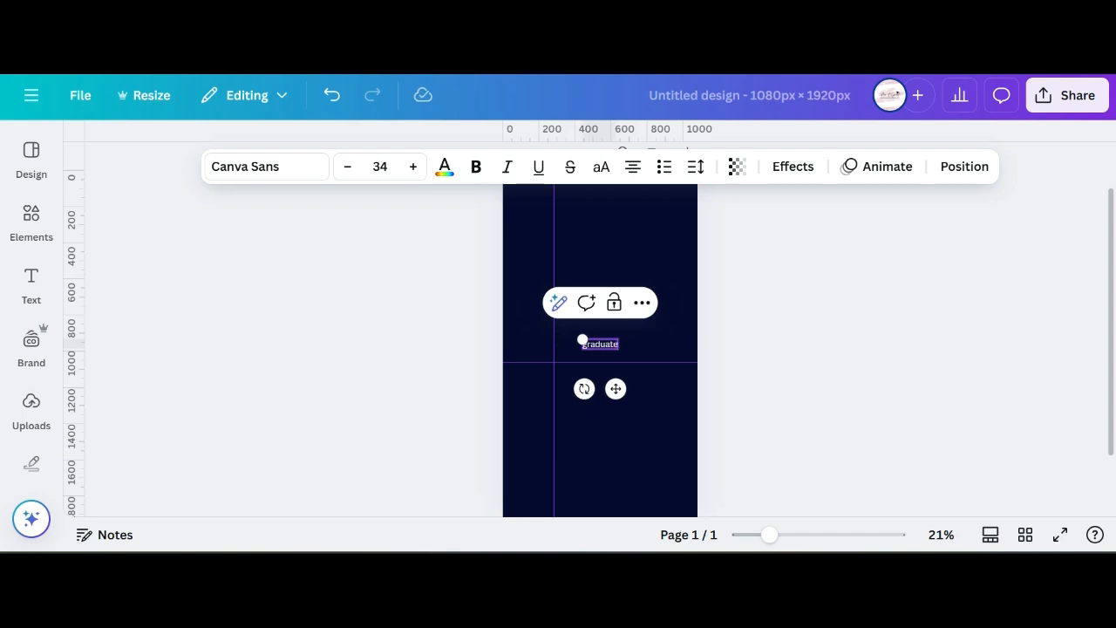
Step: Change the font of the "graduate" text to Great Vibes
key("ctrl+a")
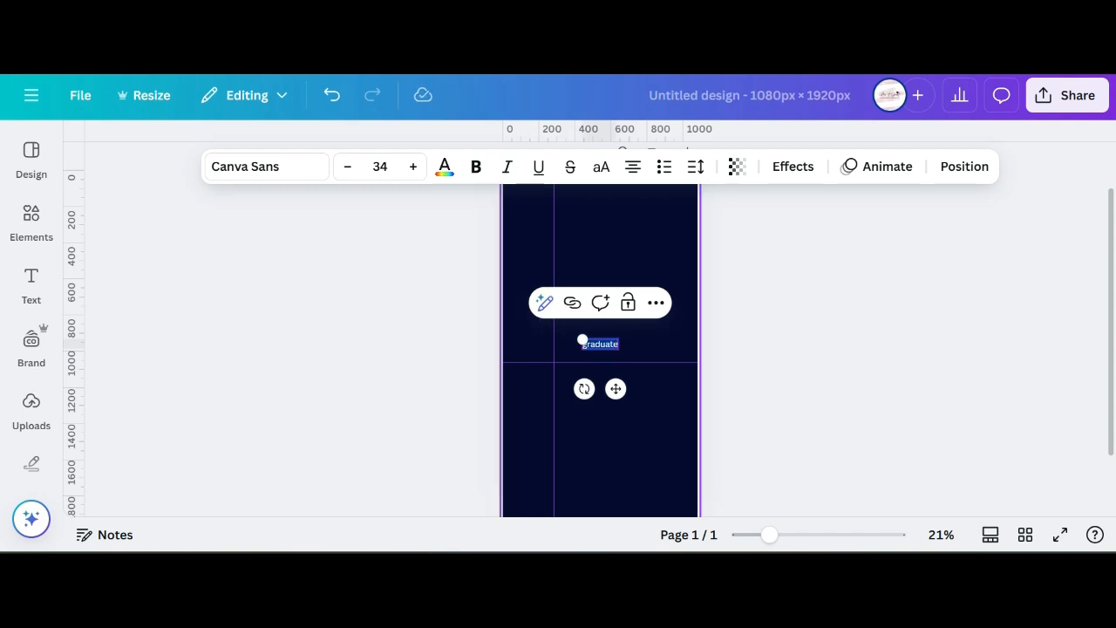
left_click(266, 166)
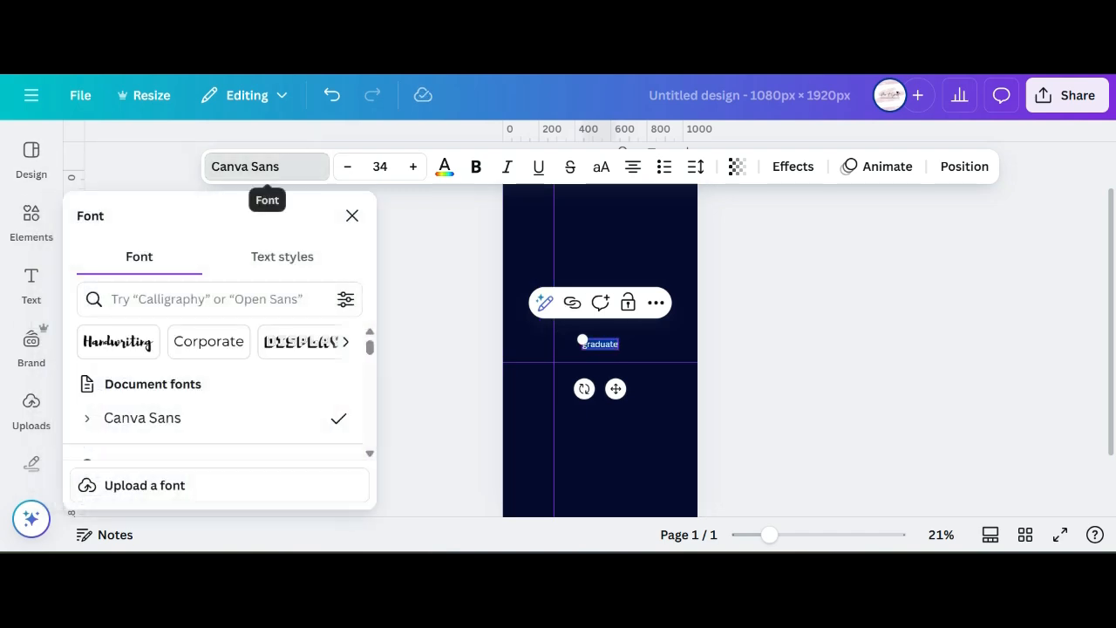
left_click(207, 299)
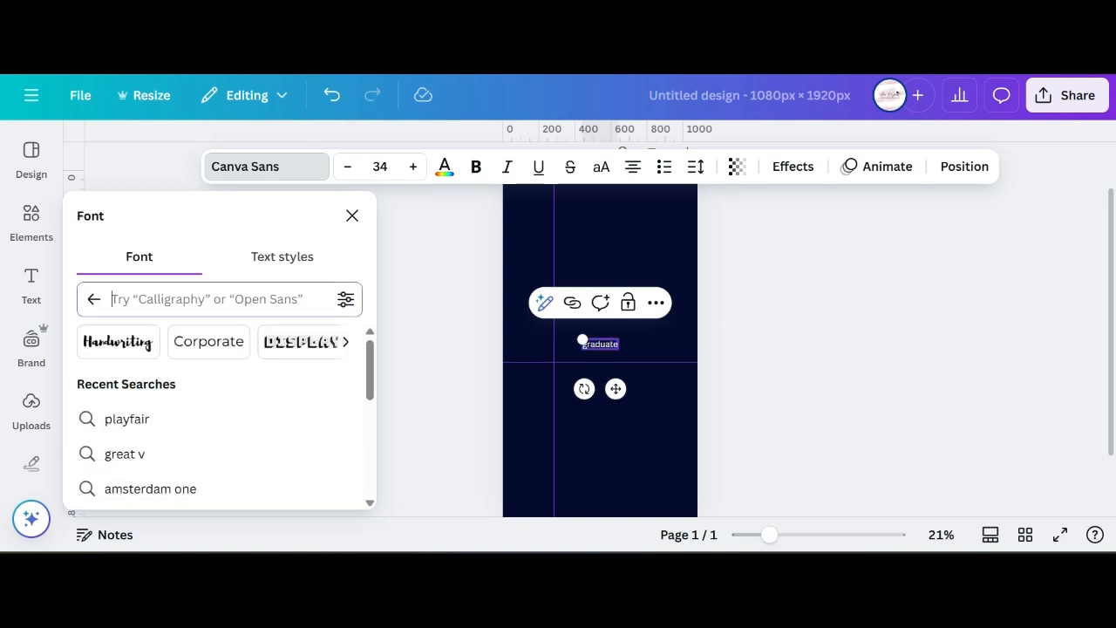
type("gr")
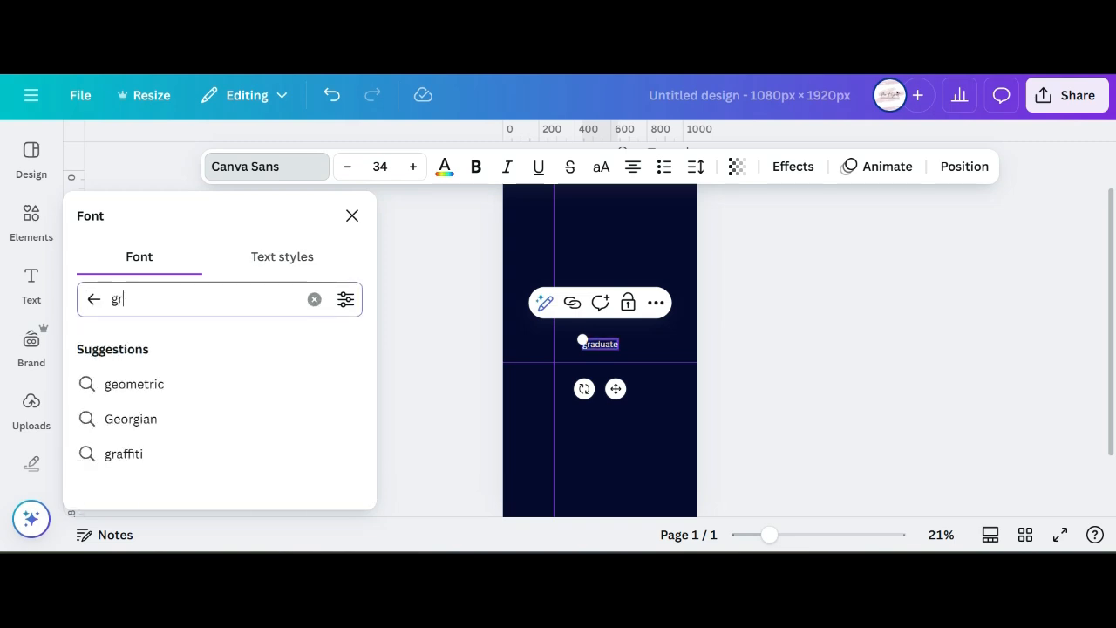
type("eat vi")
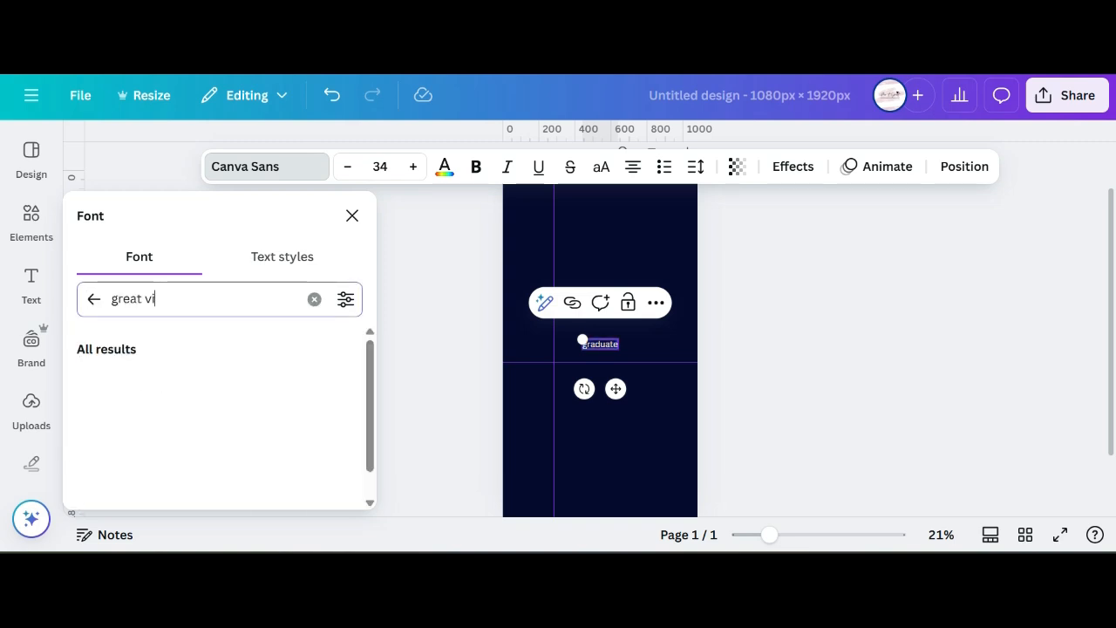
type("bes")
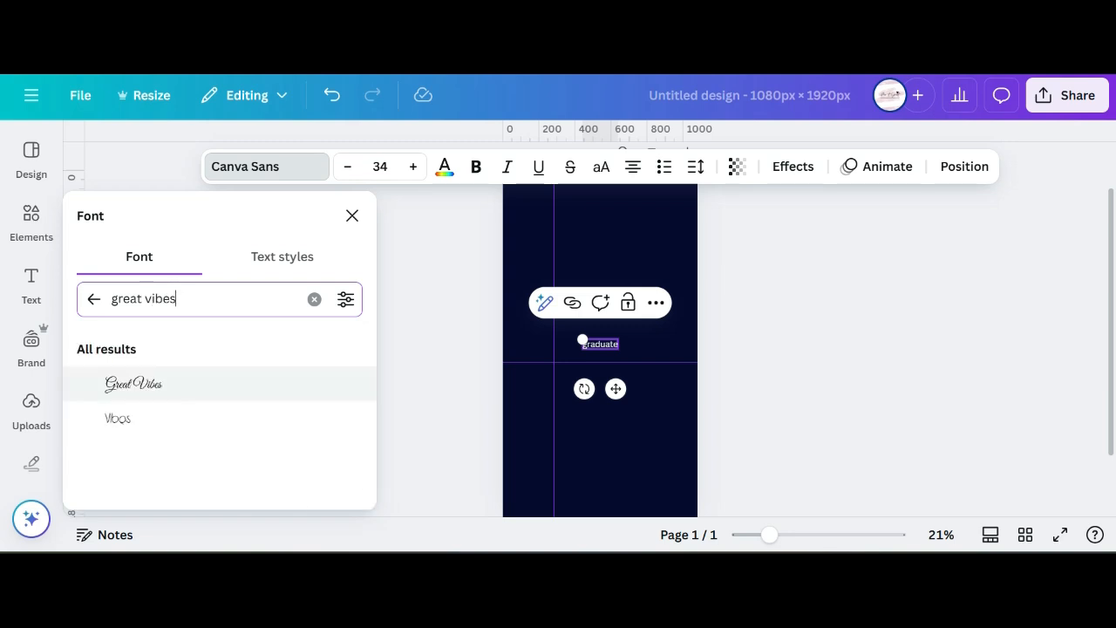
left_click(133, 384)
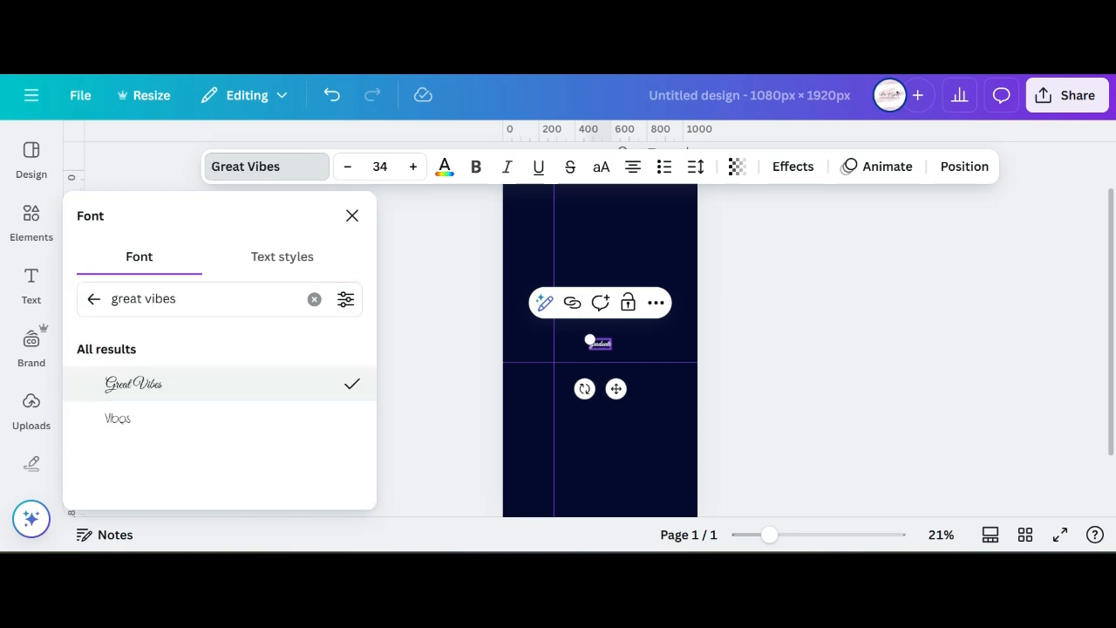
Step: Enlarge the "graduate" text to about size 278 and rotate it a quarter turn so it reads upward
left_click_drag(589, 340, 510, 302)
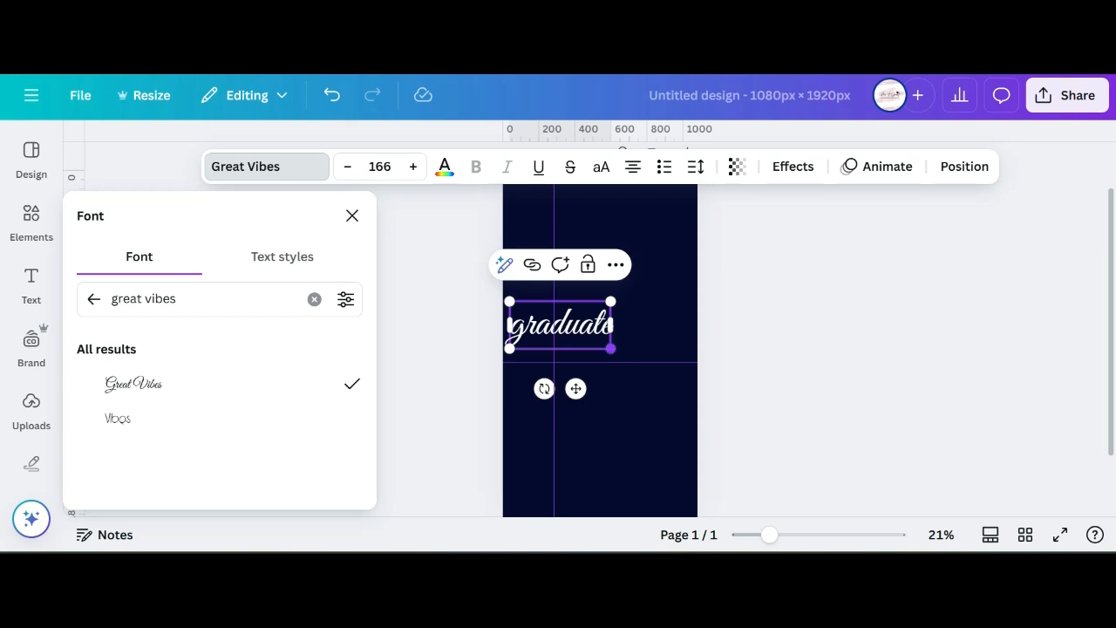
left_click_drag(611, 348, 679, 380)
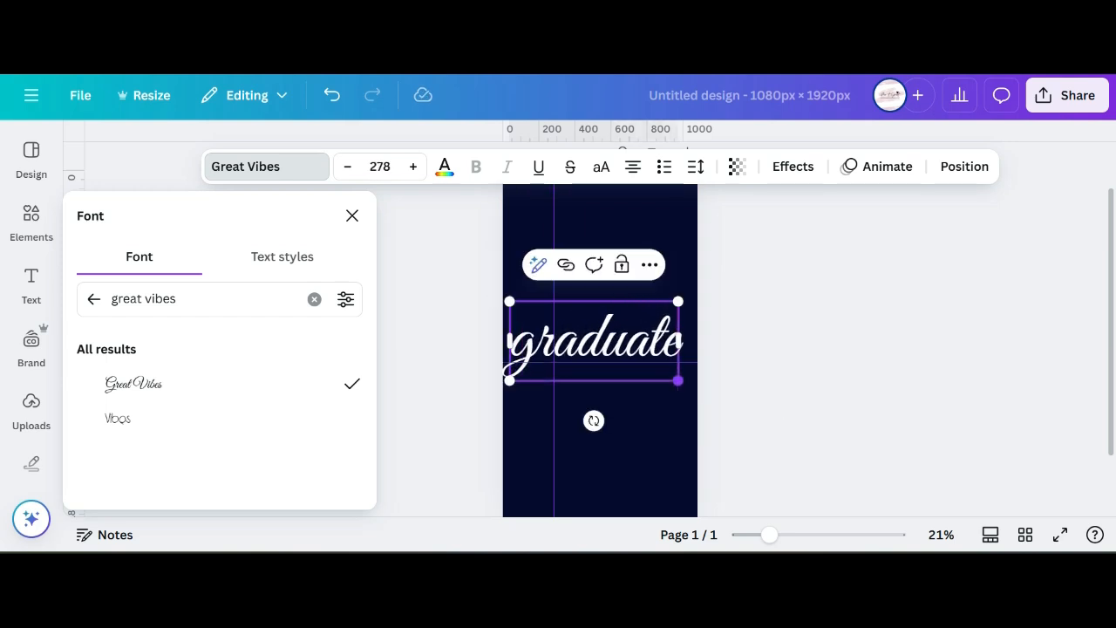
left_click_drag(593, 421, 670, 371)
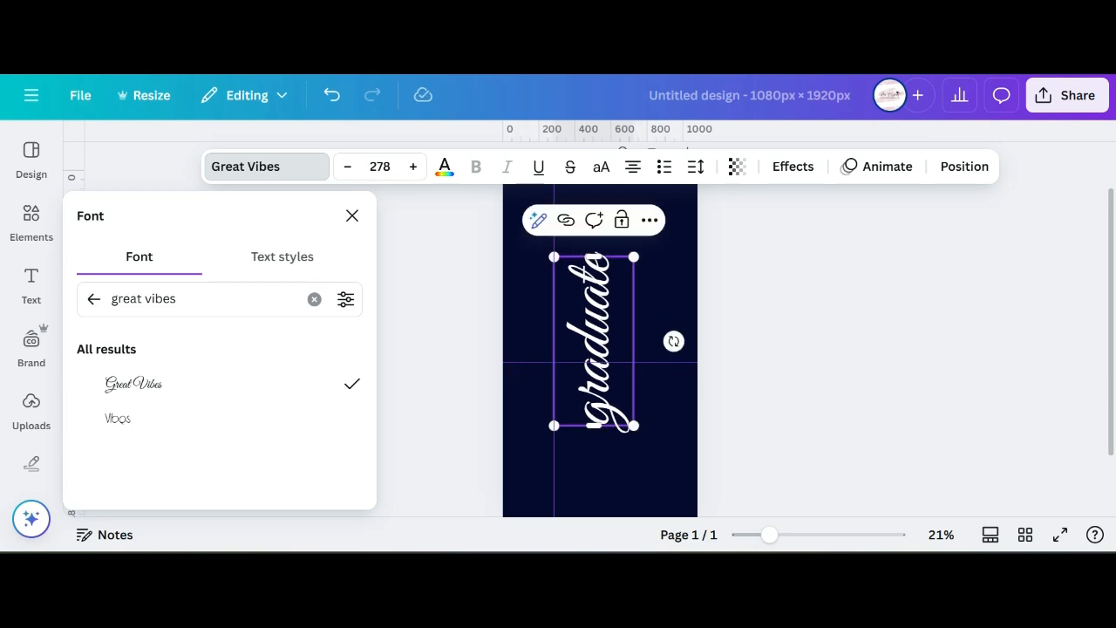
left_click(597, 381)
left_click(602, 471)
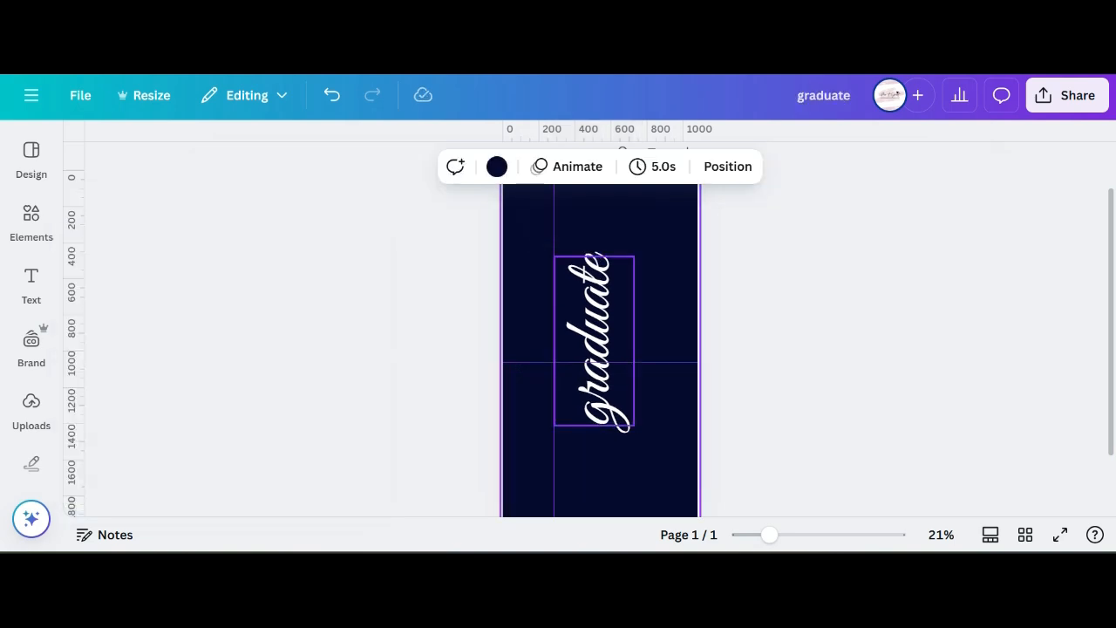
Step: Move the vertical "graduate" text to the page's left edge, over the vertical guide
left_click_drag(597, 358, 540, 360)
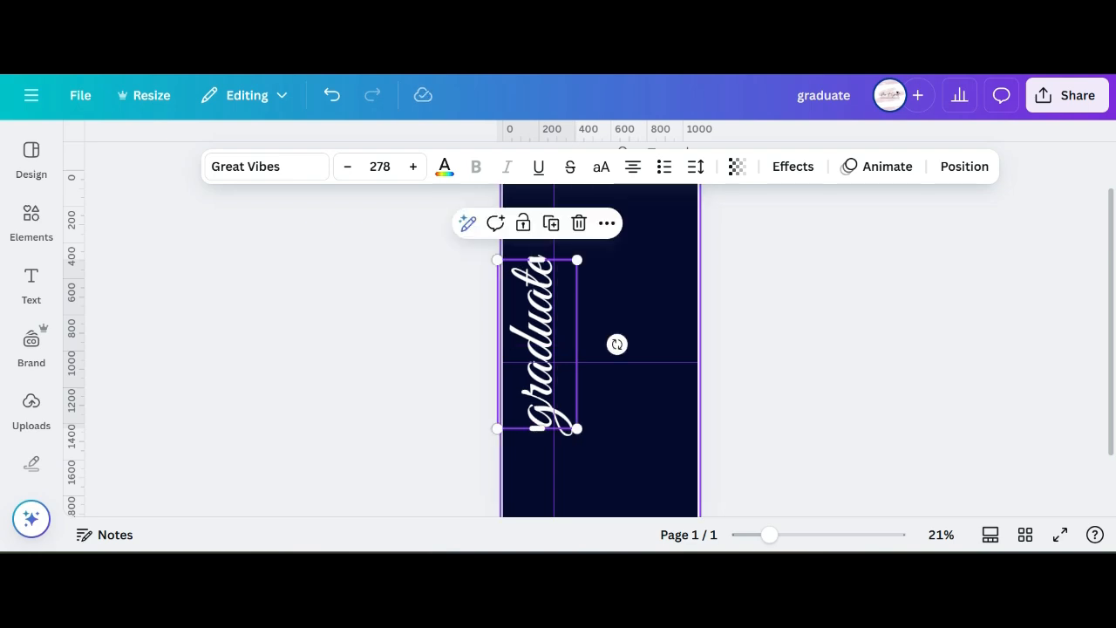
left_click(615, 410)
left_click(538, 353)
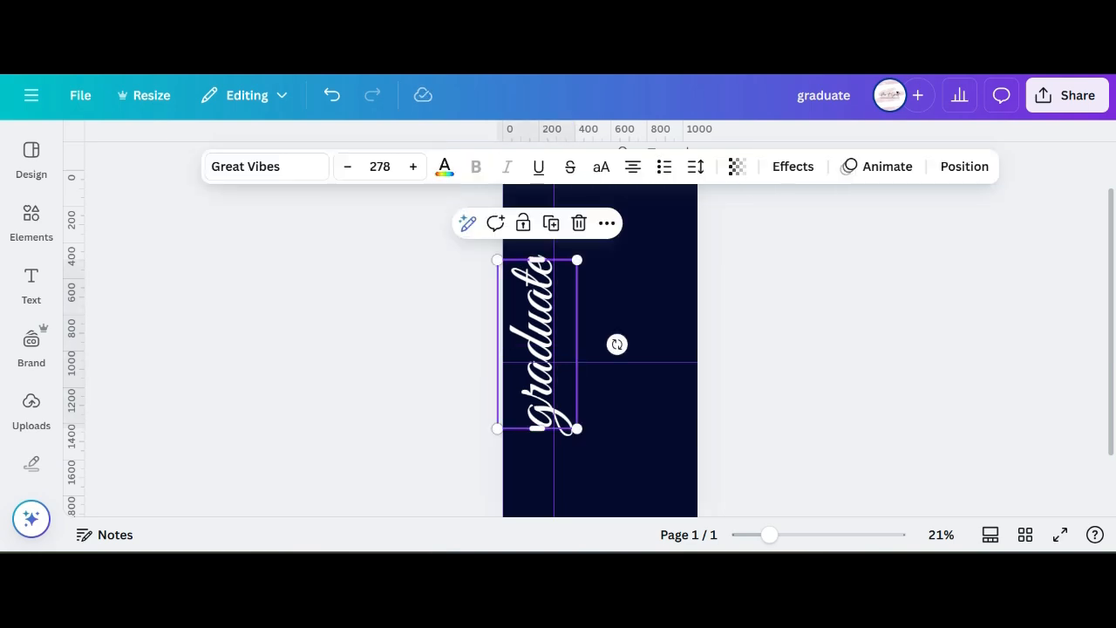
left_click(540, 288)
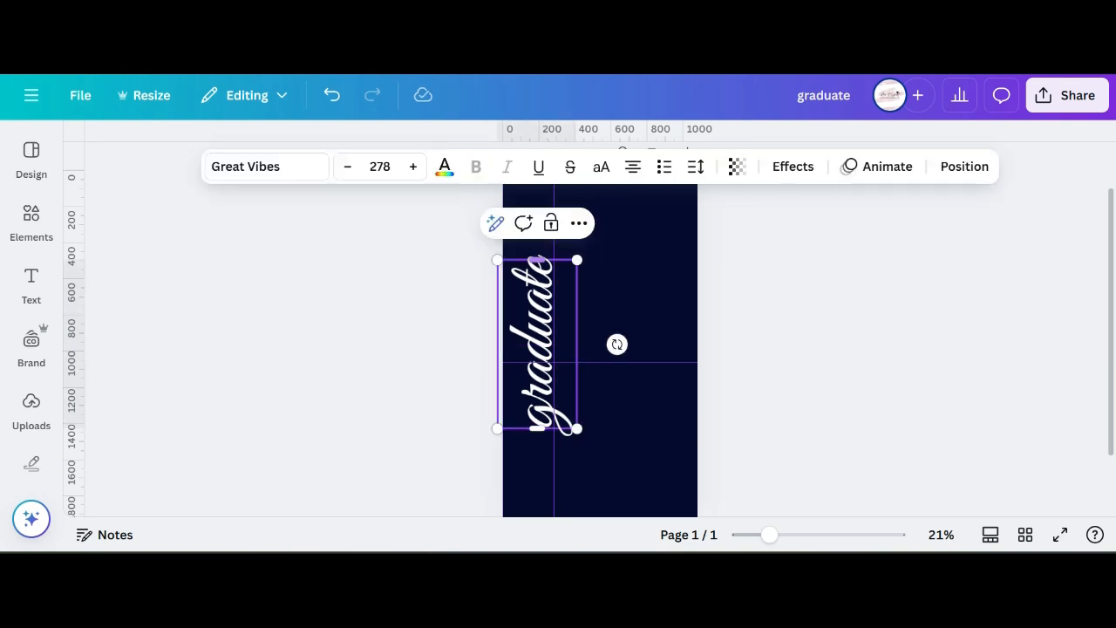
left_click(624, 384)
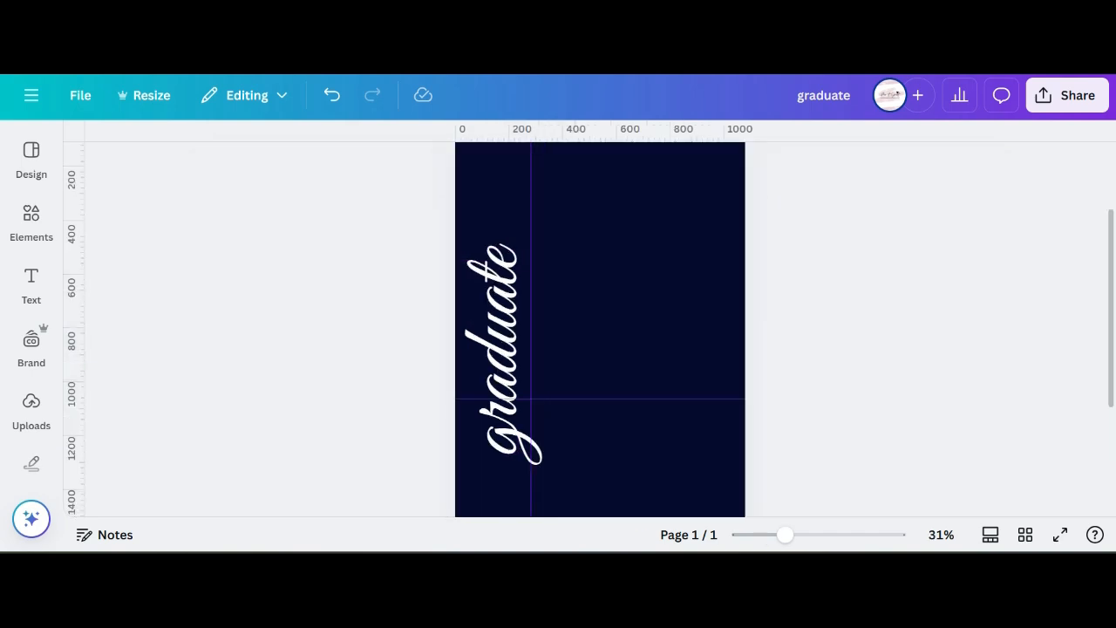
Step: Search the elements library for "Curly line" and filter the results to free items
left_click(31, 222)
left_click(210, 151)
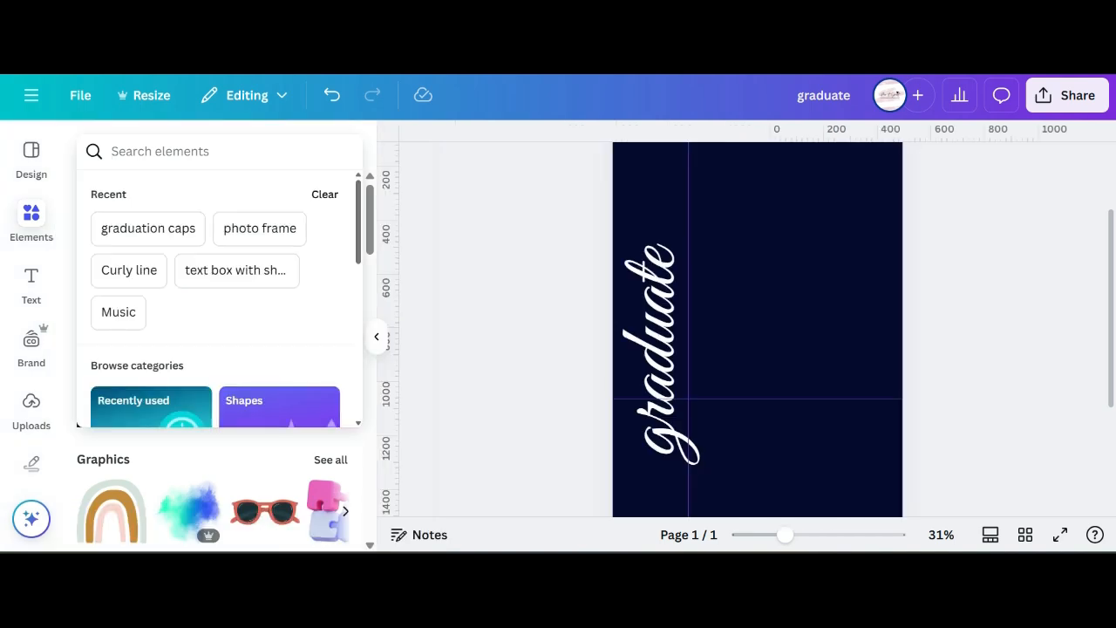
type("curly li")
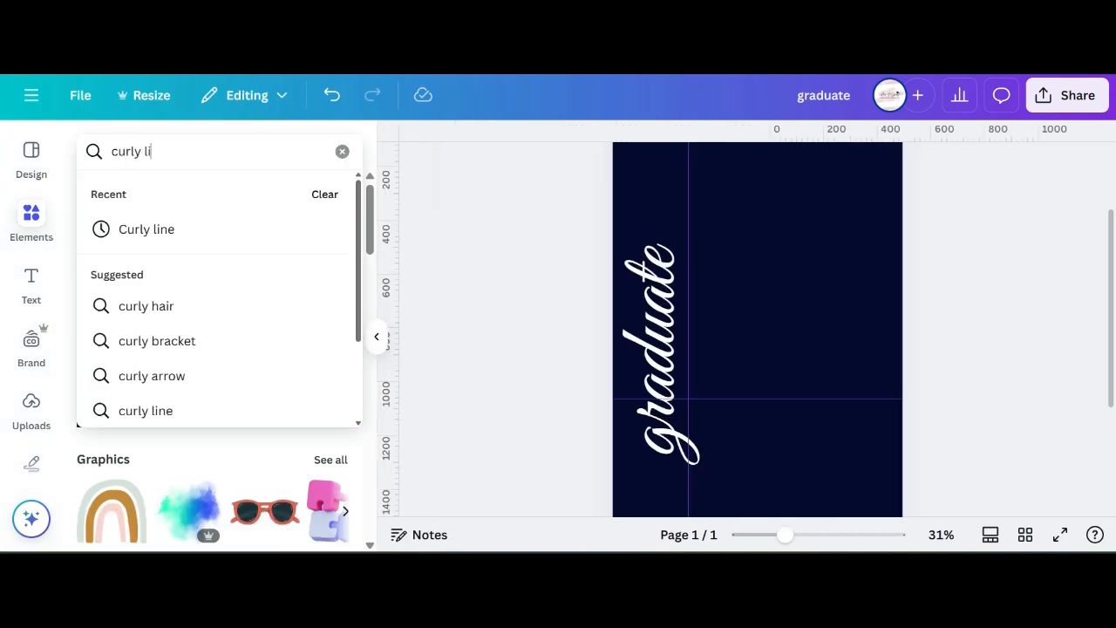
type("ne")
key("Down")
key("Return")
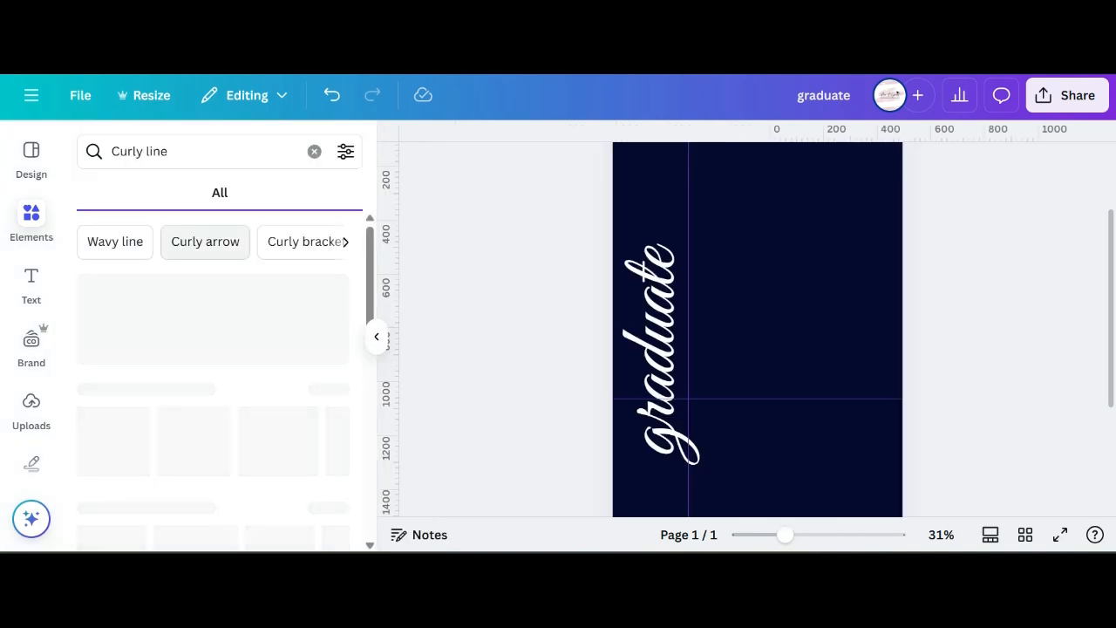
left_click(346, 151)
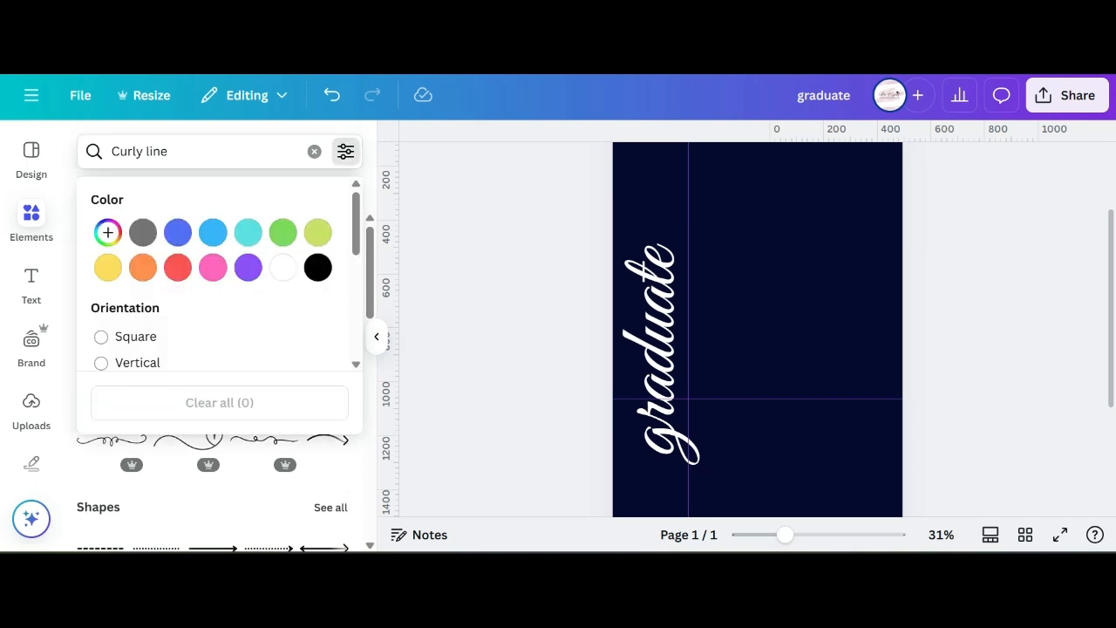
scroll(218, 270, "down", 5)
left_click(101, 238)
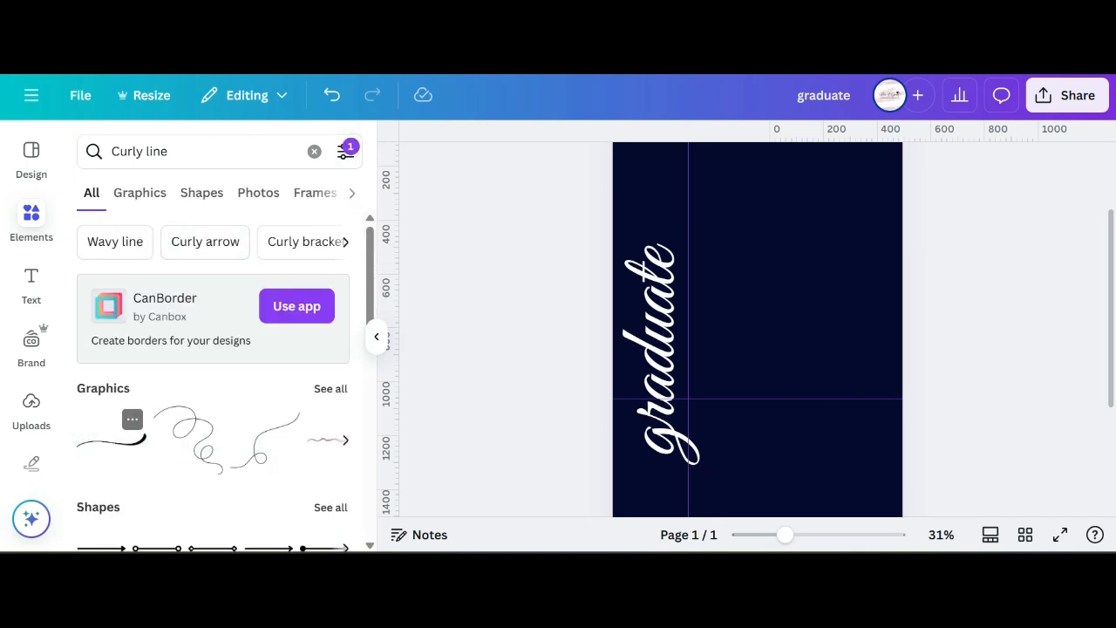
Step: Add the free hand-drawn cute curly line graphic to the page and colour it white
left_click(131, 419)
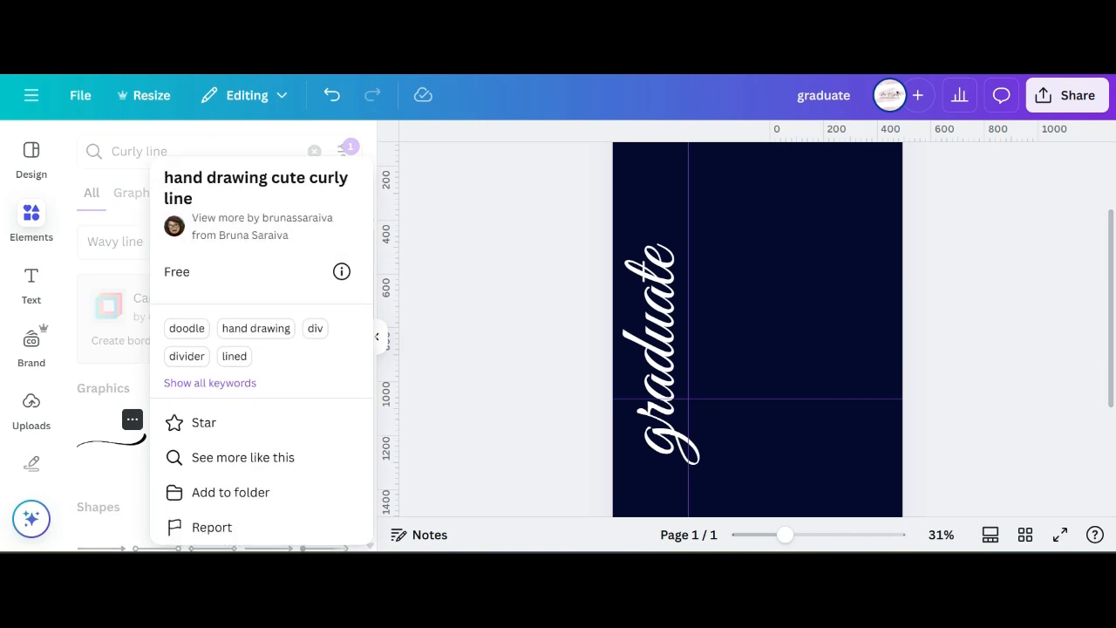
left_click(112, 442)
left_click(112, 442)
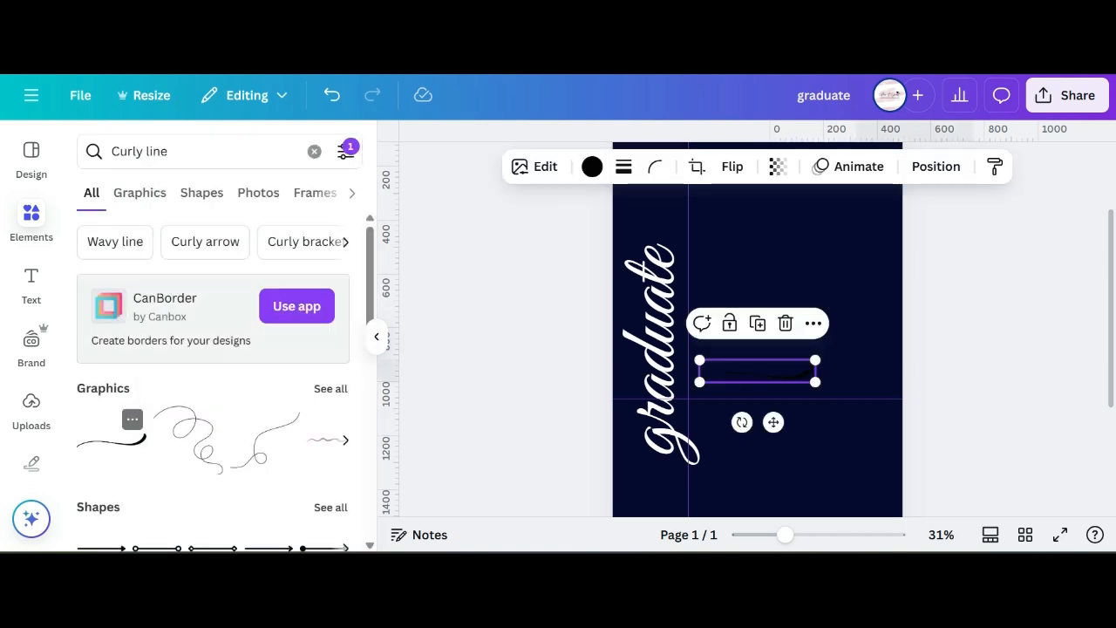
left_click(592, 166)
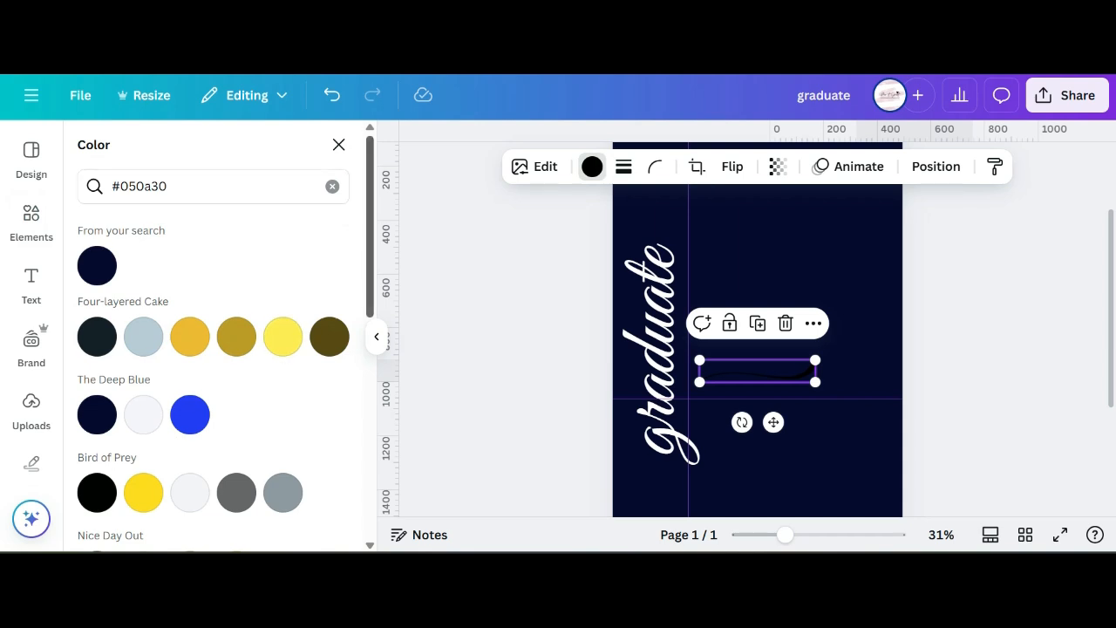
left_click(332, 185)
left_click(237, 276)
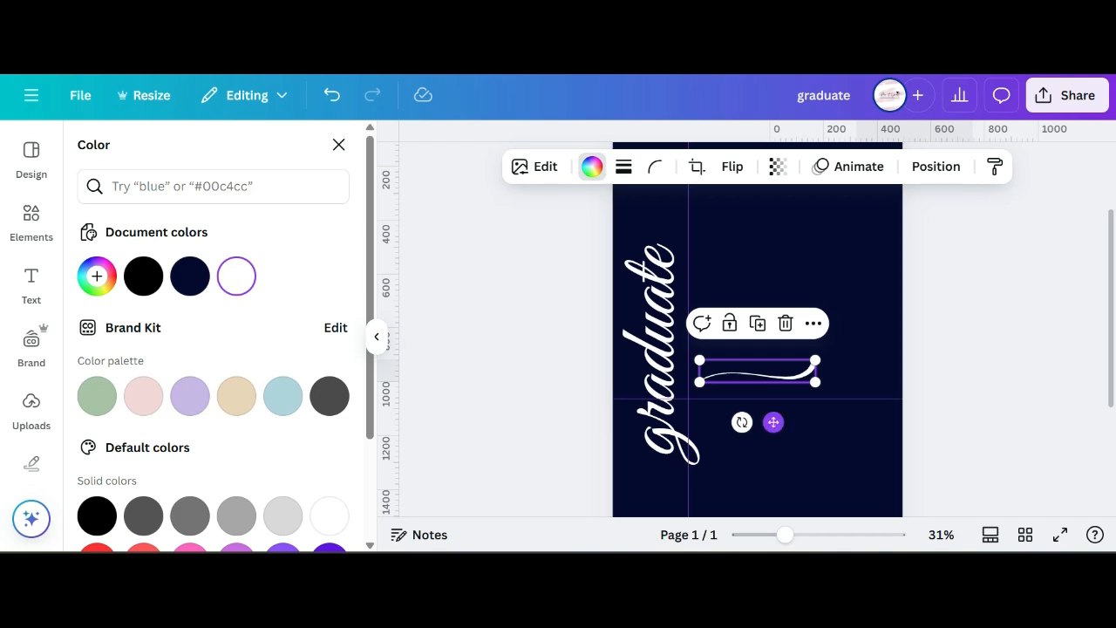
Step: Rotate the white curly line to near vertical, join it to the upper end of "graduate", and enlarge it to the page's top edge
left_click_drag(742, 422, 832, 419)
scroll(810, 384, "up", 2)
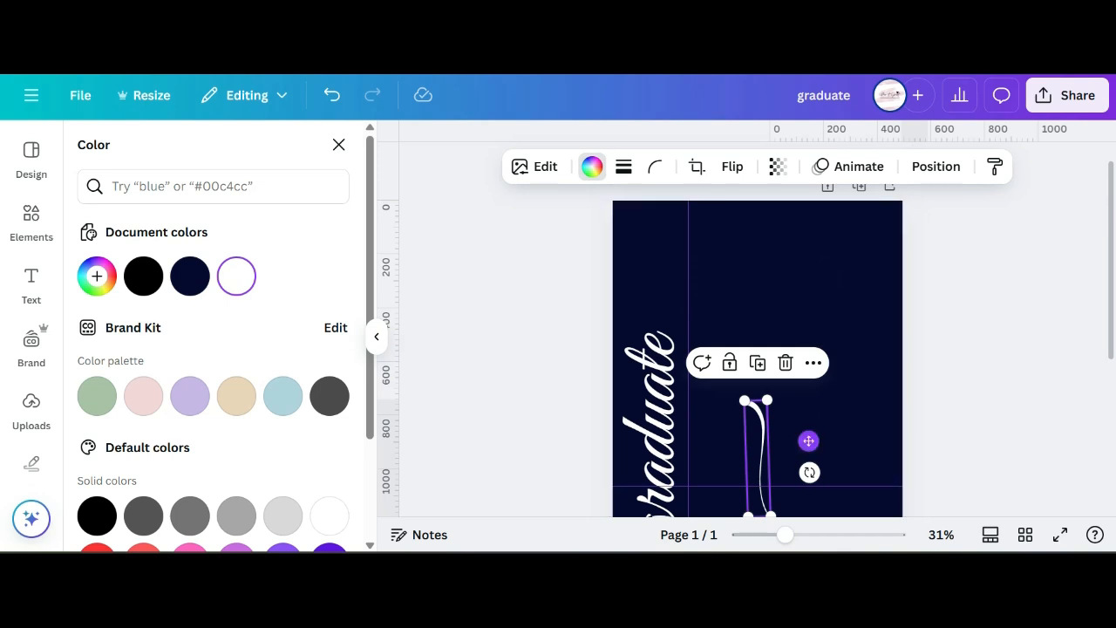
left_click_drag(808, 440, 700, 258)
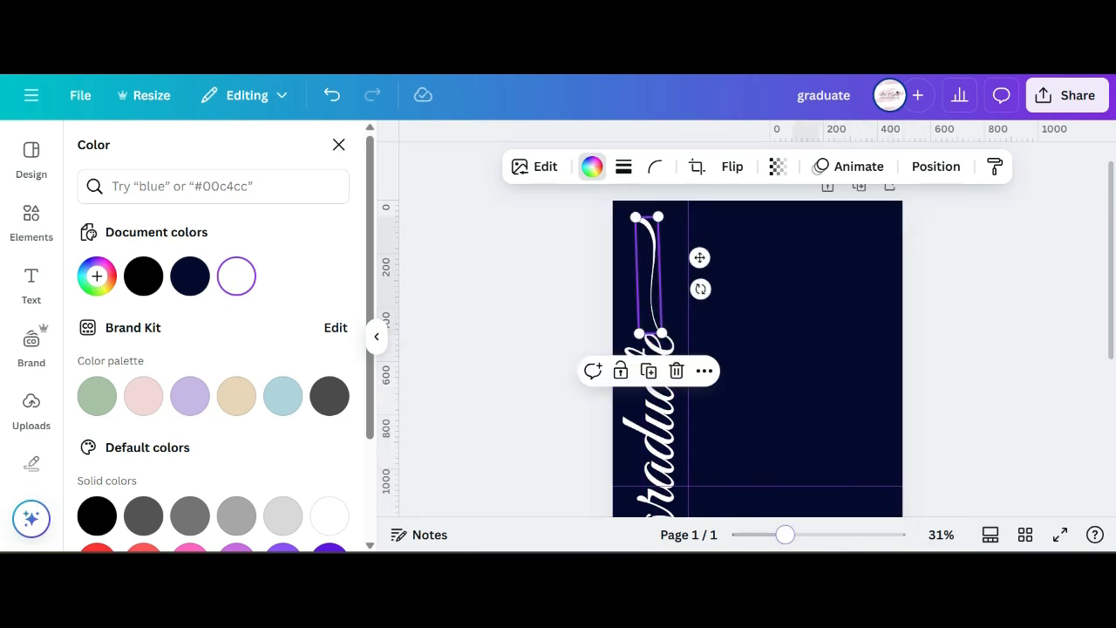
left_click_drag(785, 535, 802, 535)
scroll(645, 401, "up", 1)
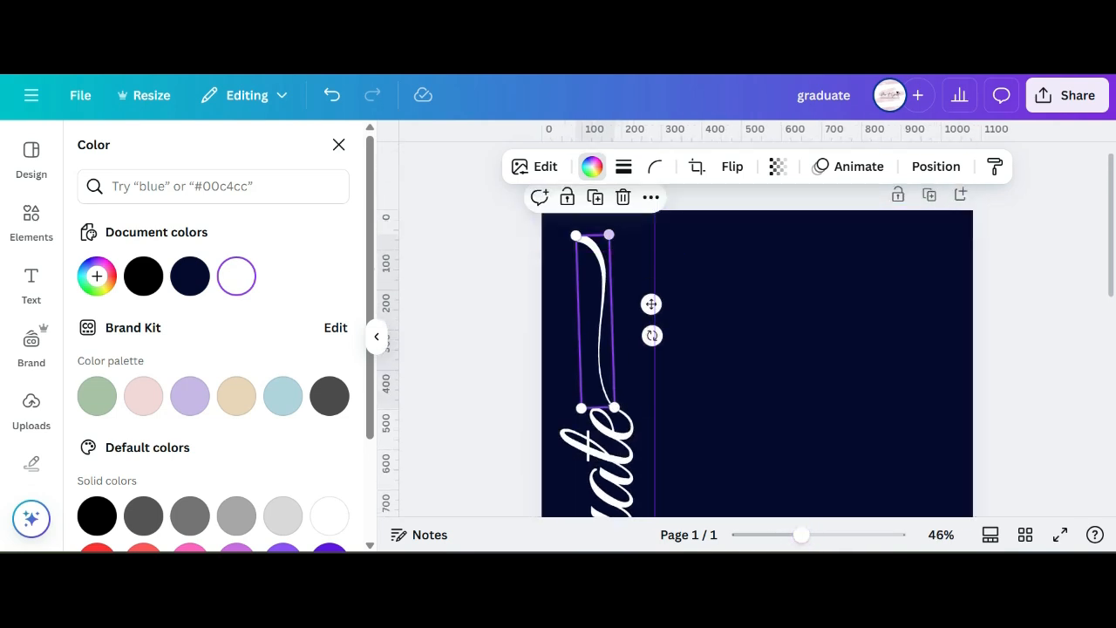
left_click_drag(609, 234, 613, 215)
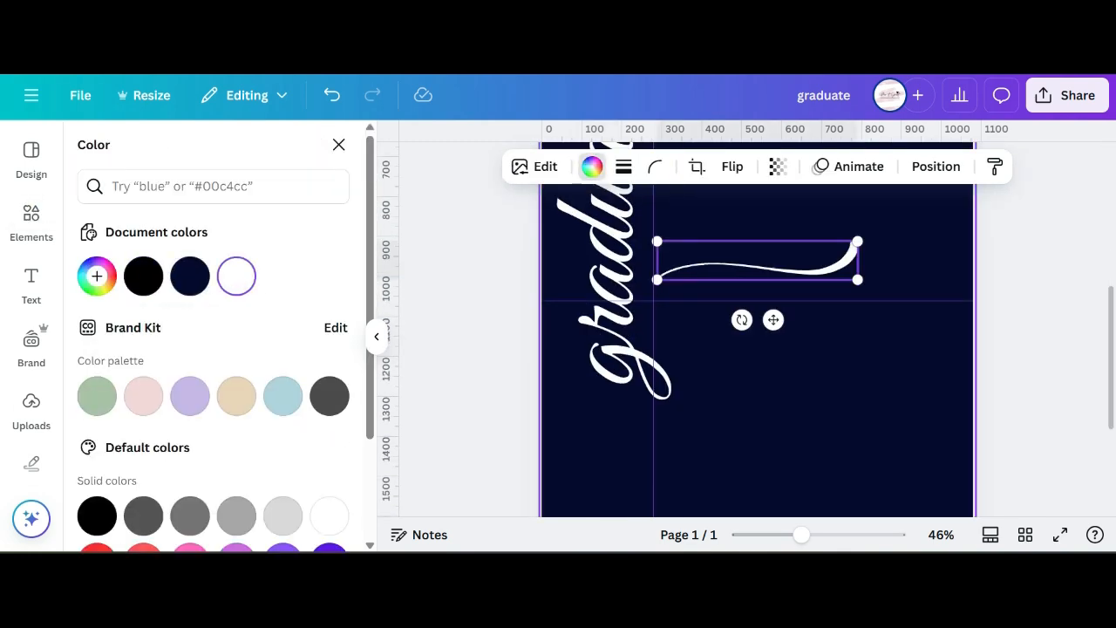
Step: Rotate the second white curly line vertically, attach it beneath the "graduate" text, and enlarge it toward the page's bottom edge
left_click_drag(741, 319, 585, 494)
left_click(750, 401)
scroll(662, 384, "down", 1)
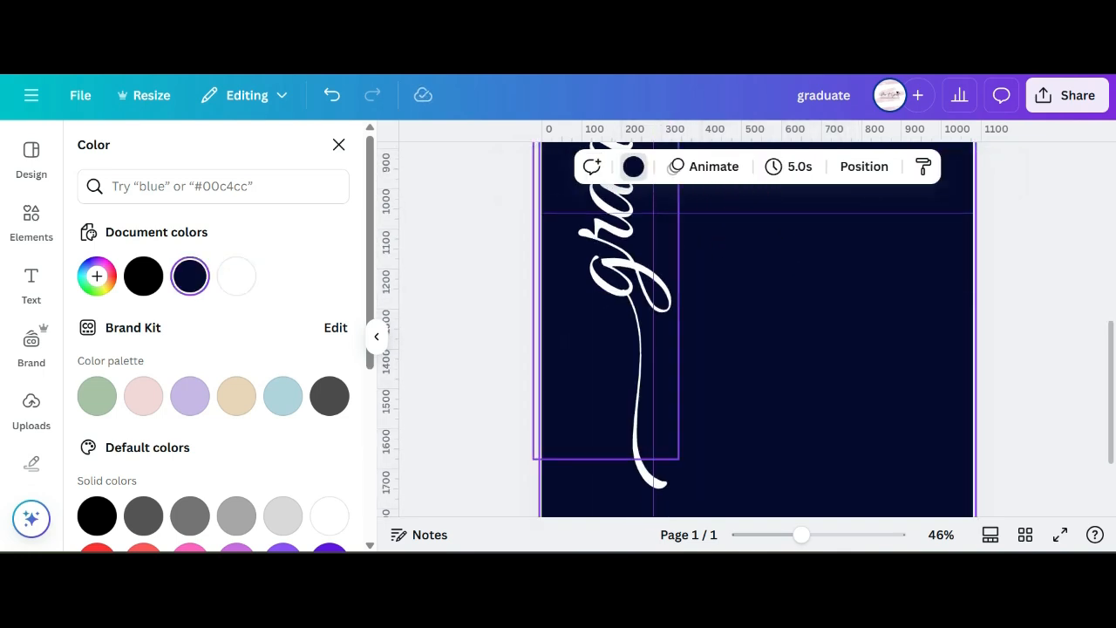
left_click(640, 427)
left_click_drag(667, 489, 676, 529)
scroll(667, 453, "down", 1)
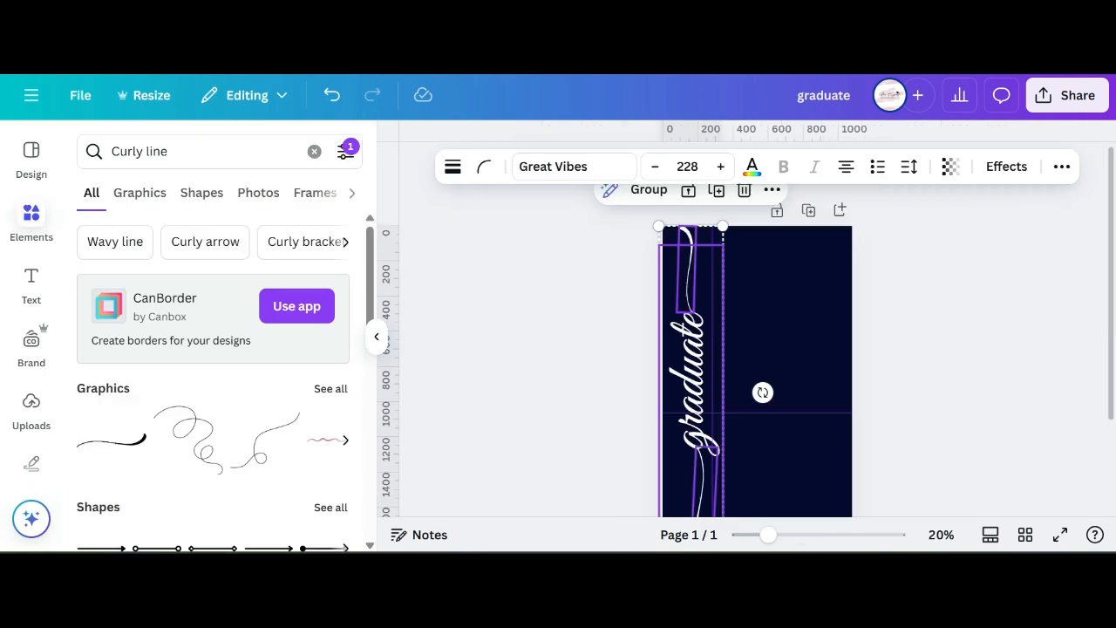
left_click(763, 392)
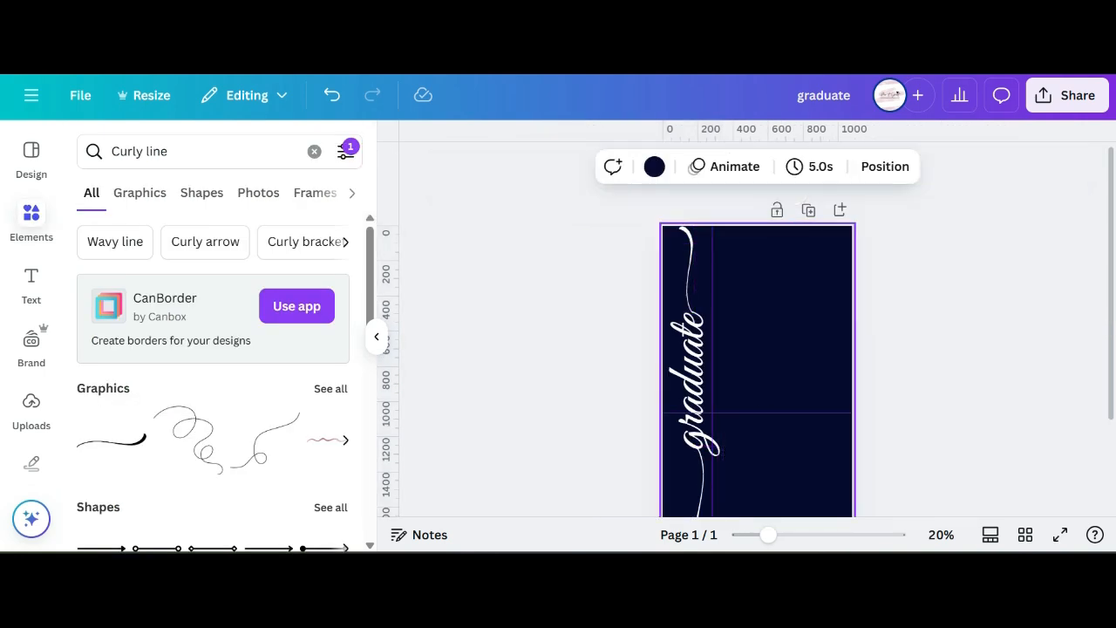
Step: Search the elements library for "photo frame" and filter the results to free items
left_click(314, 151)
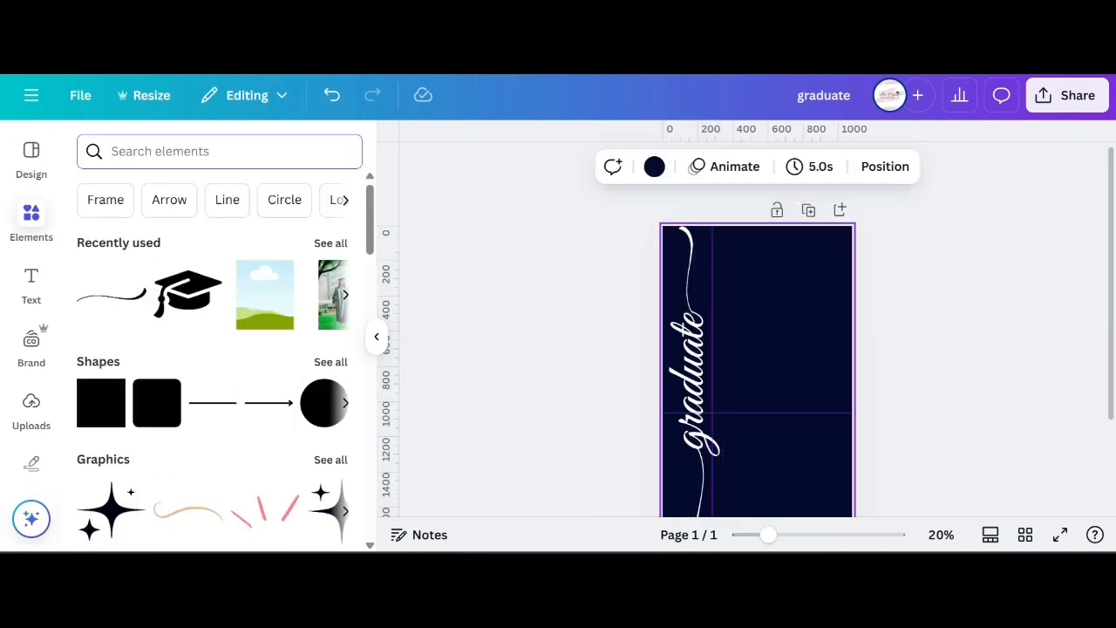
type("photo frame")
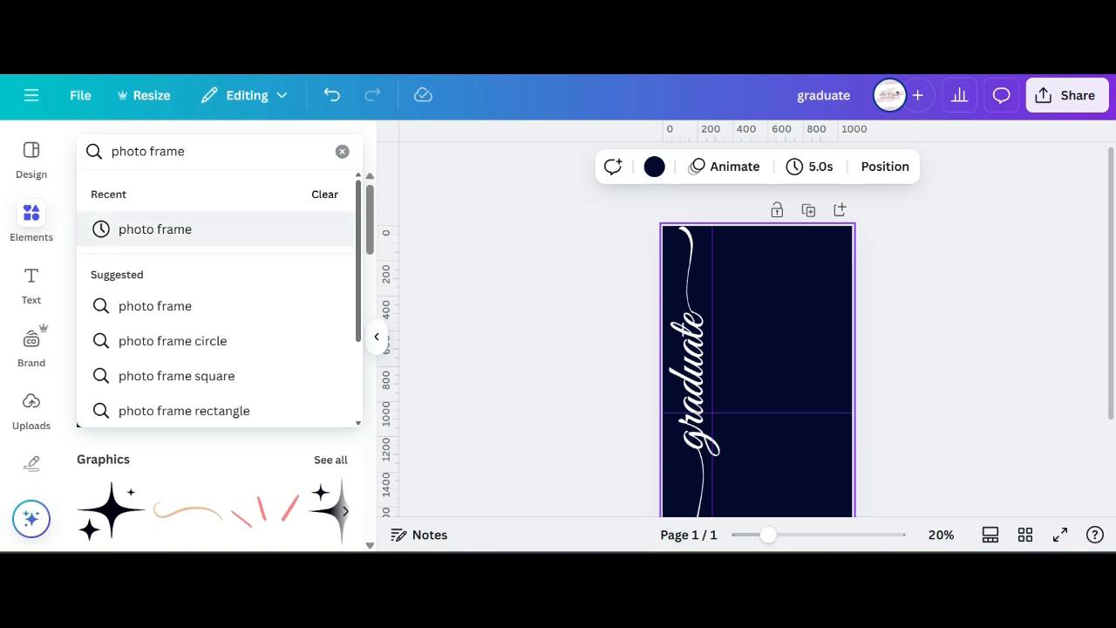
left_click(155, 230)
left_click(345, 150)
scroll(218, 274, "down", 4)
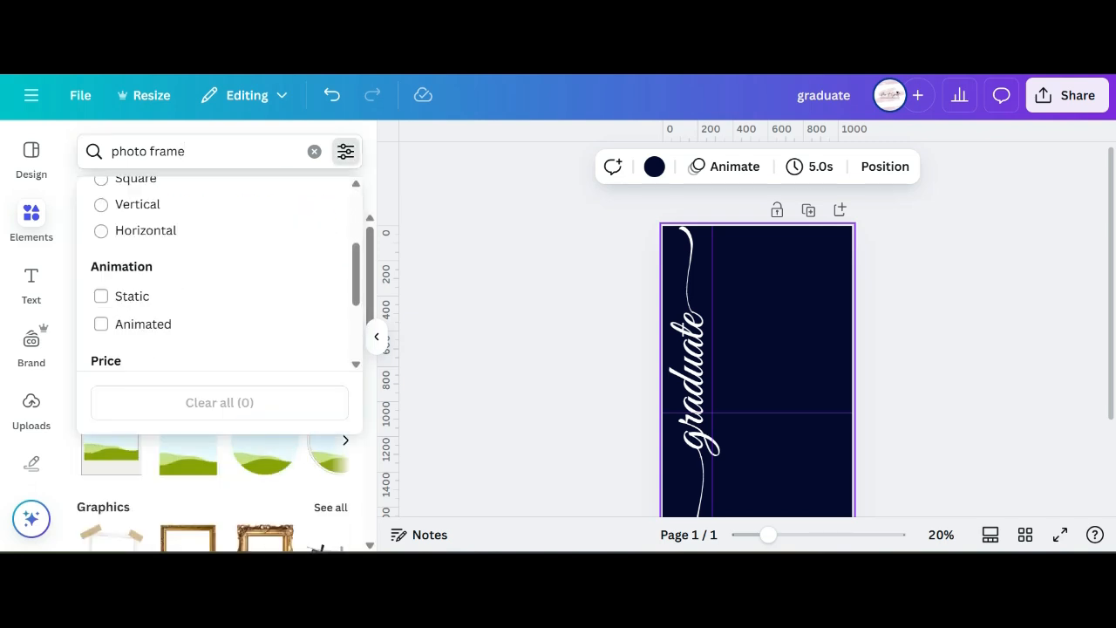
left_click(101, 287)
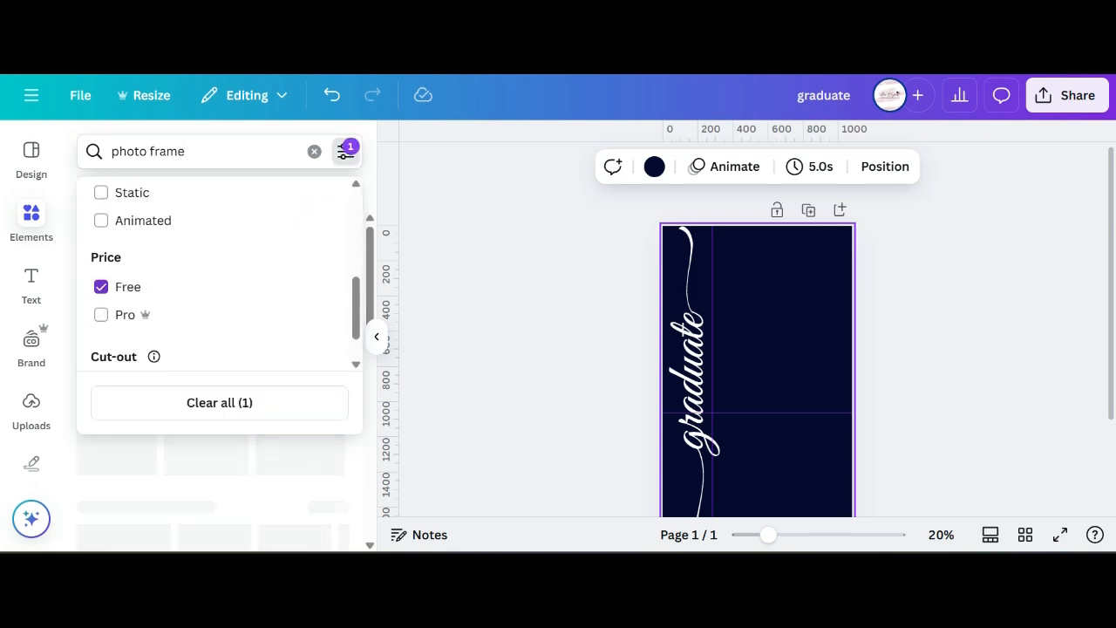
left_click(523, 316)
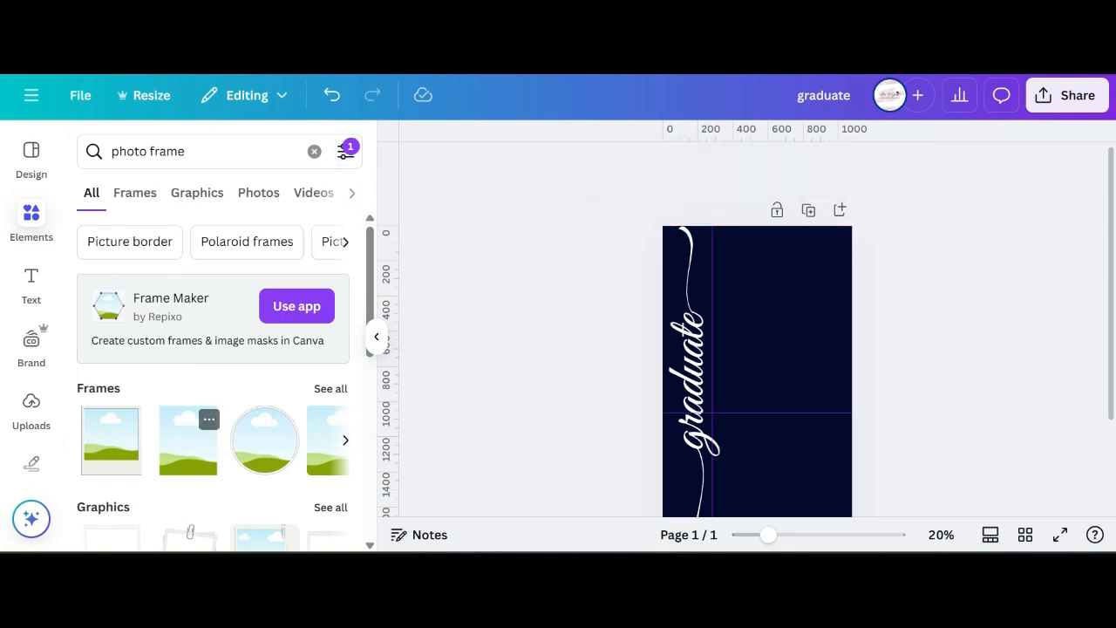
Step: Add the plain rectangular photo frame and enlarge it in the page's upper area, to the right of the "graduate" text
left_click(188, 441)
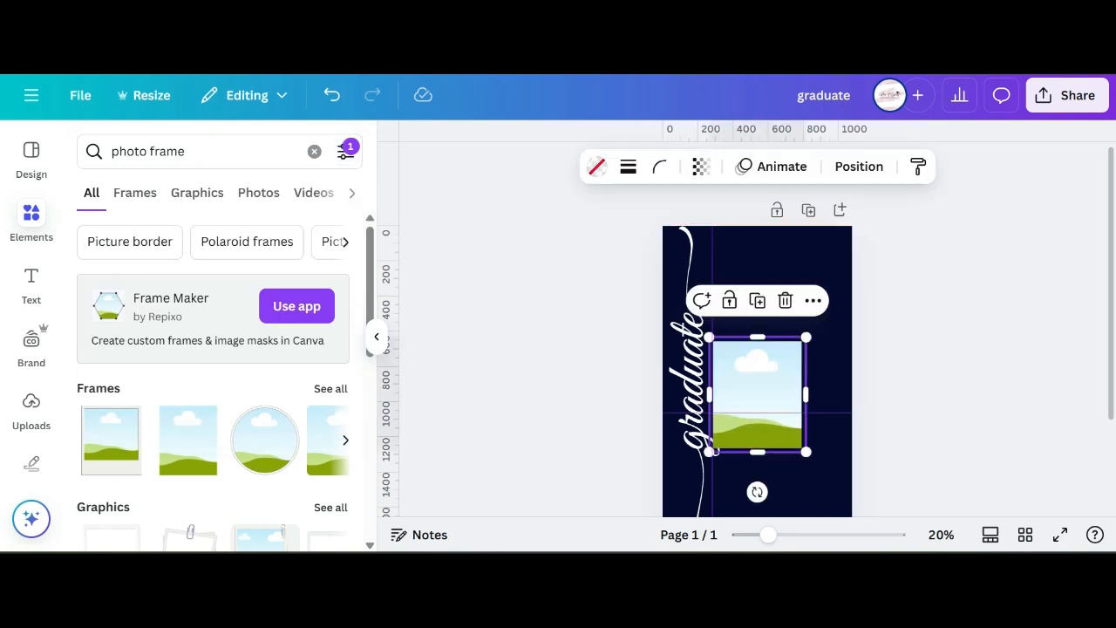
left_click_drag(757, 394, 784, 290)
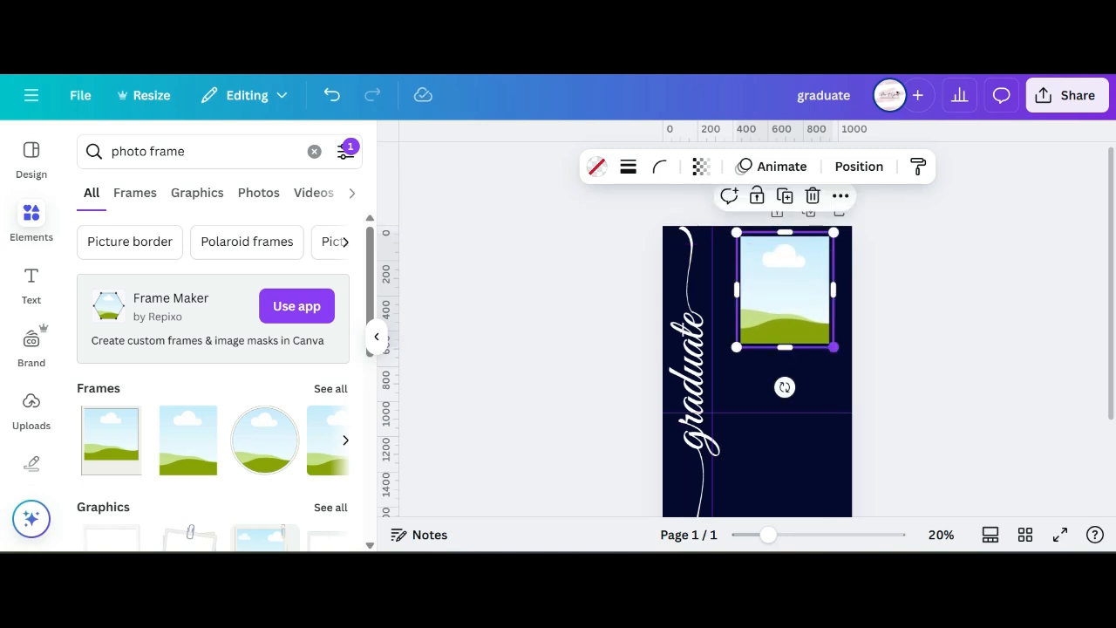
left_click_drag(833, 347, 793, 407)
mouse_move(794, 319)
left_mouse_down()
mouse_move(781, 325)
mouse_move(780, 313)
left_mouse_up()
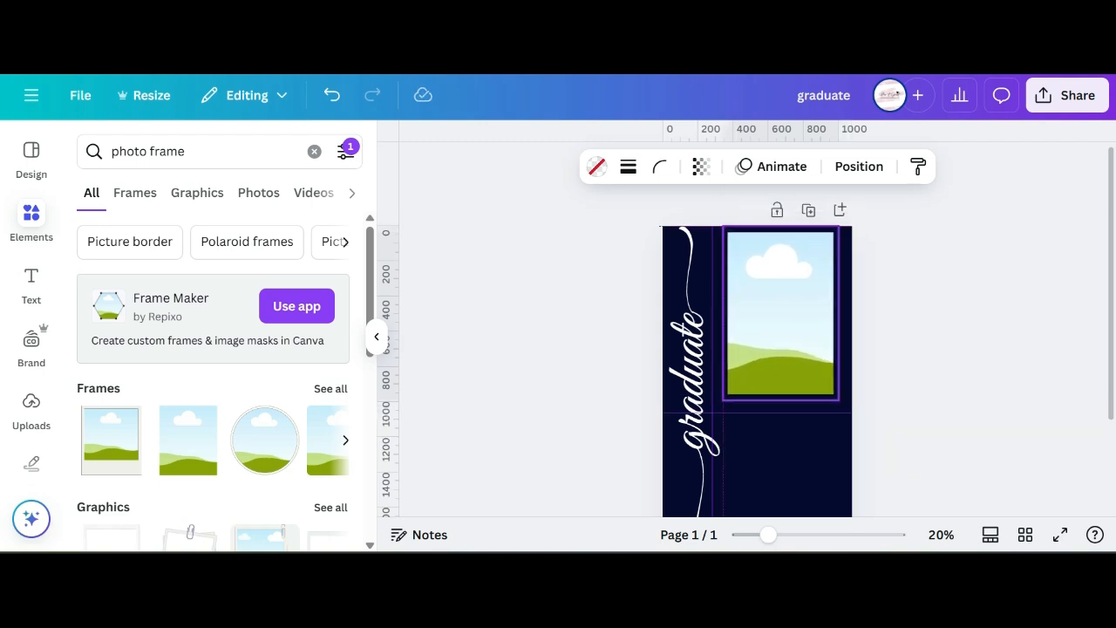
left_click(779, 467)
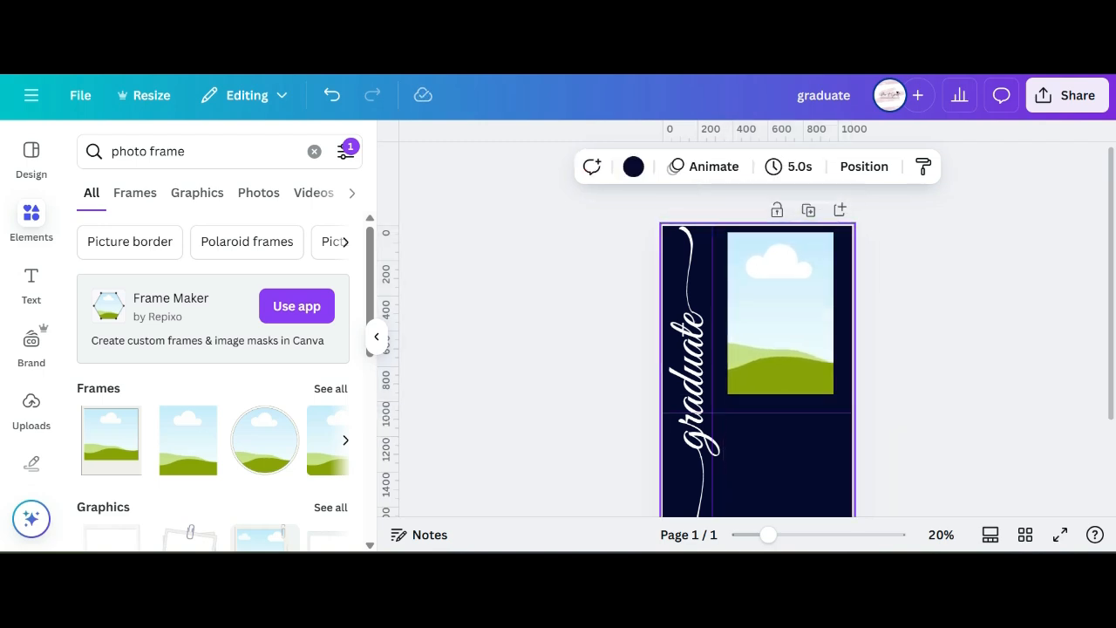
Step: Add a text box below the photo frame, enlarge its text to about size 47.4, and widen the box
scroll(757, 349, "down", 2)
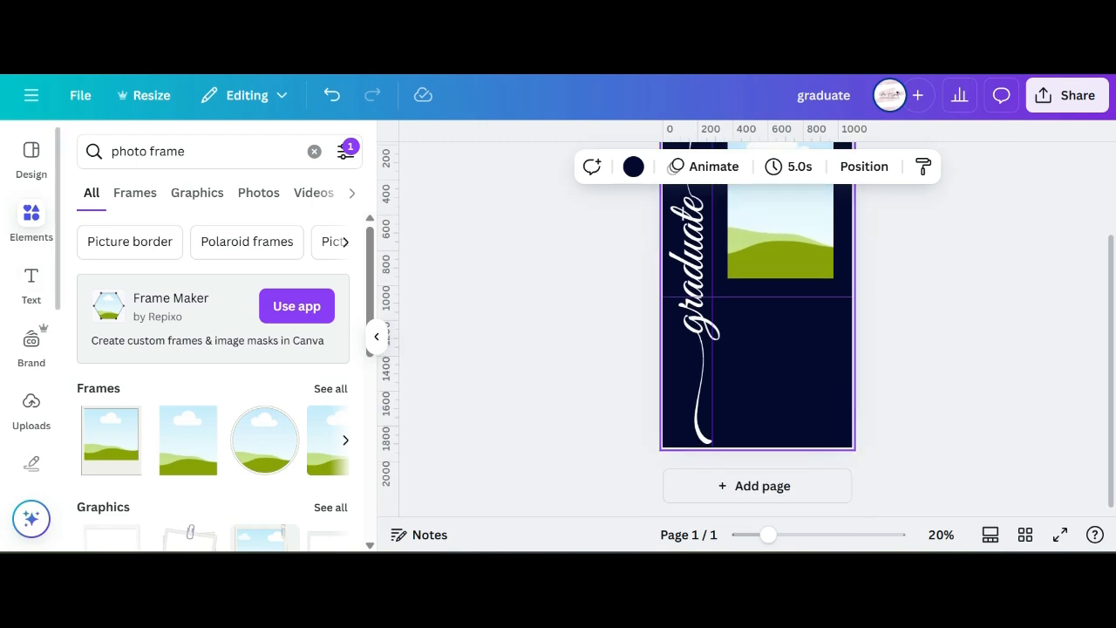
left_click(314, 151)
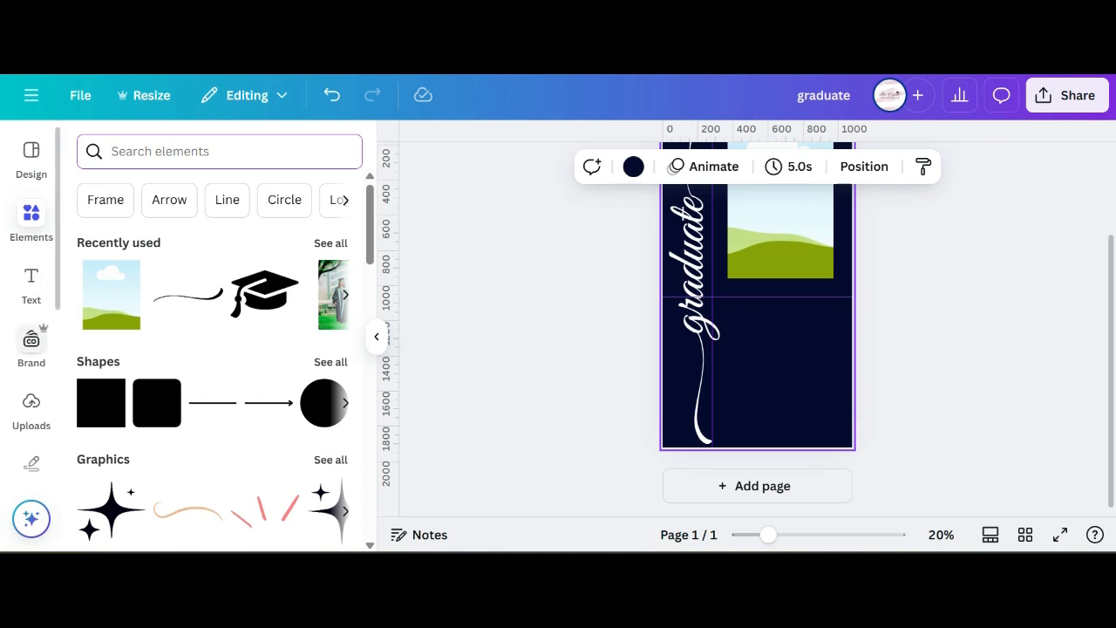
scroll(31, 323, "down", 2)
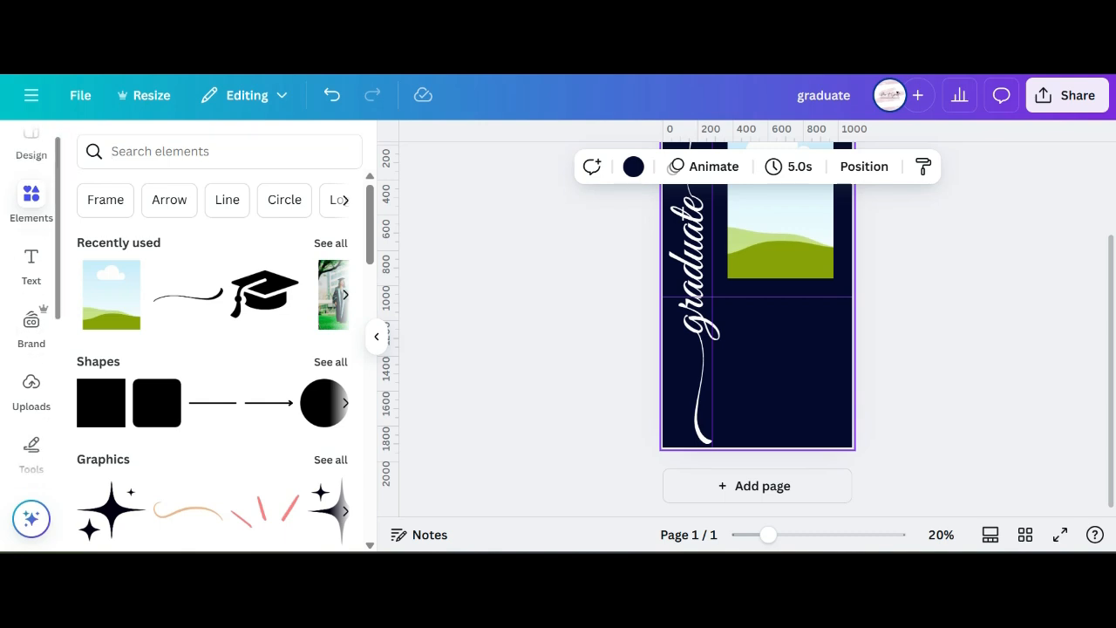
scroll(31, 384, "down", 1)
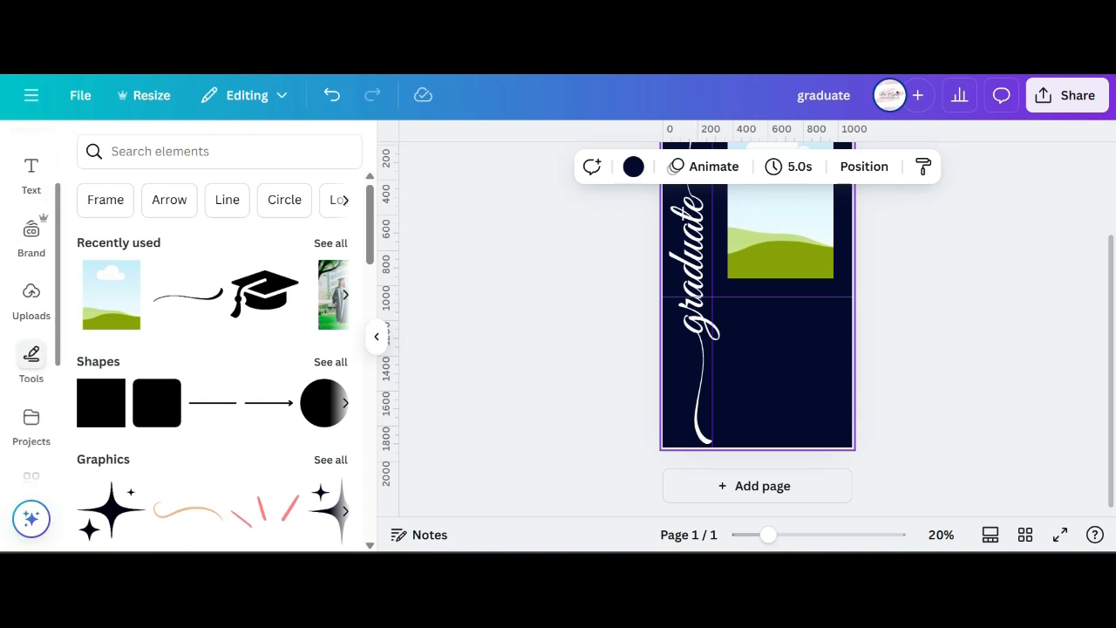
scroll(31, 384, "down", 1)
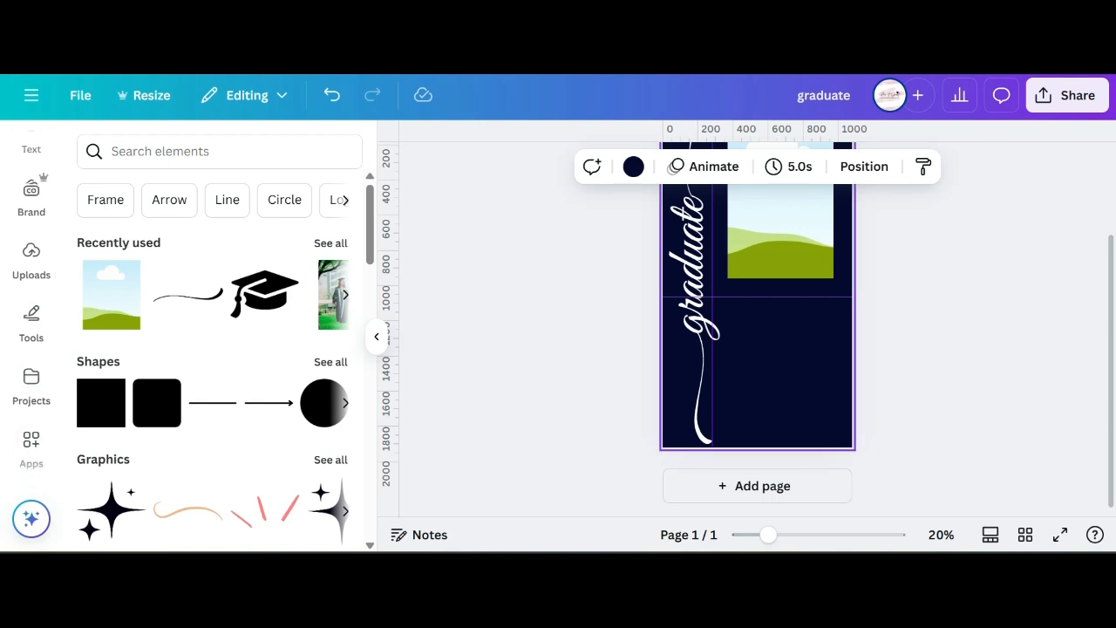
key("t")
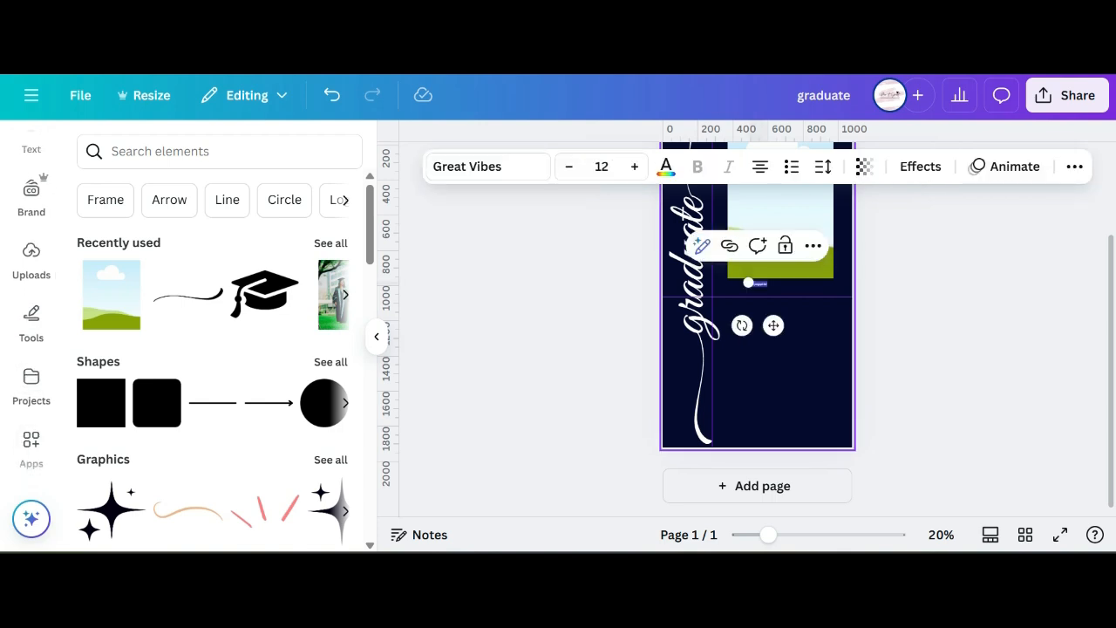
left_click_drag(748, 283, 721, 277)
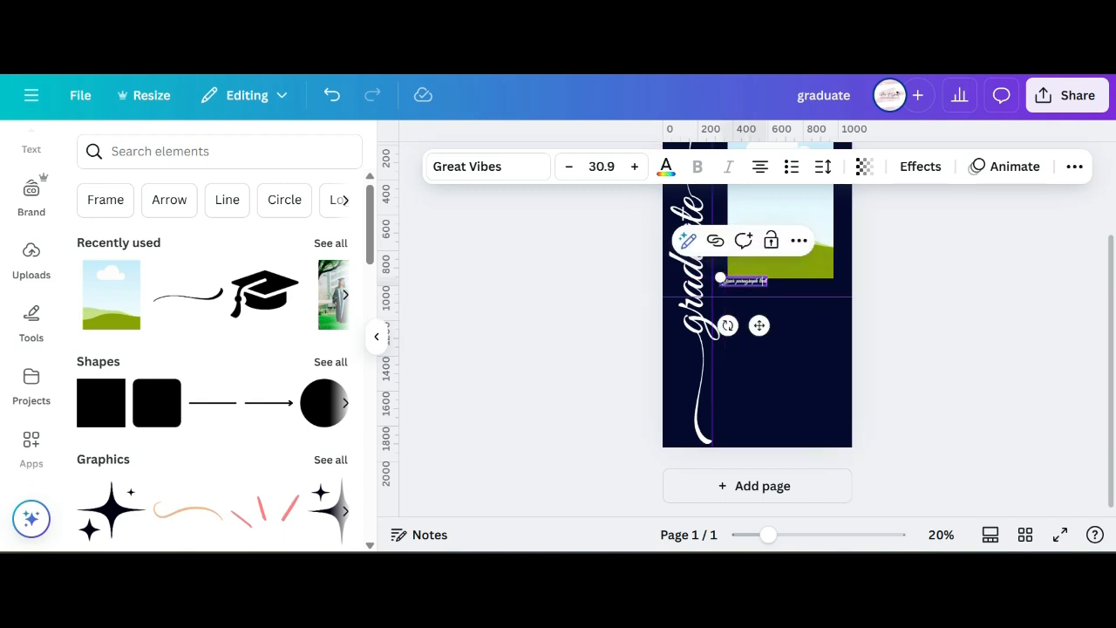
left_click_drag(759, 326, 785, 367)
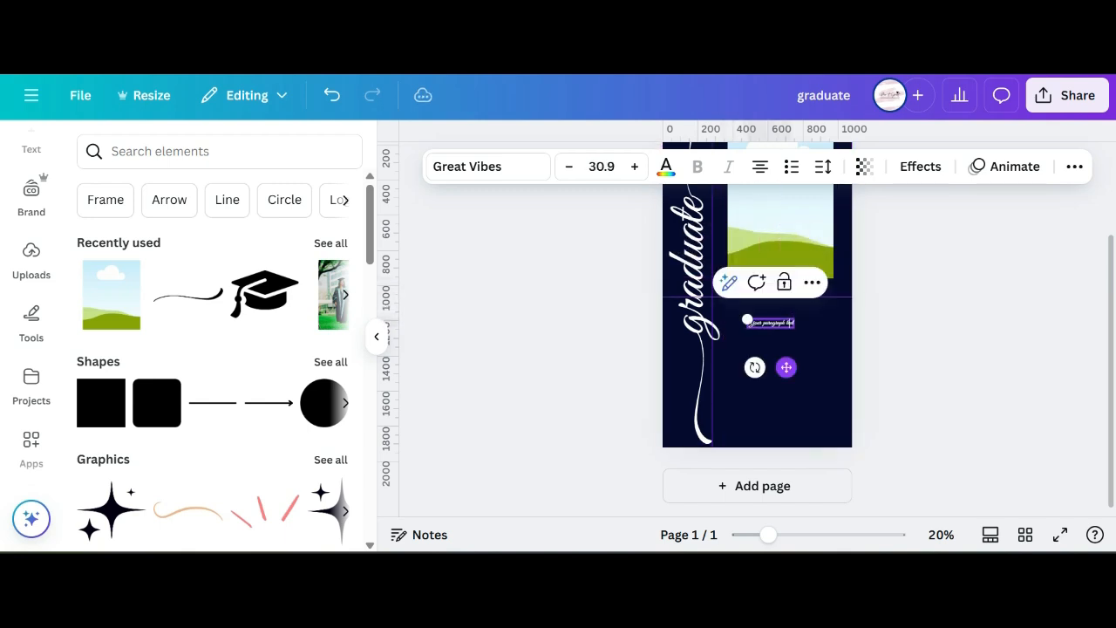
left_click_drag(746, 320, 723, 315)
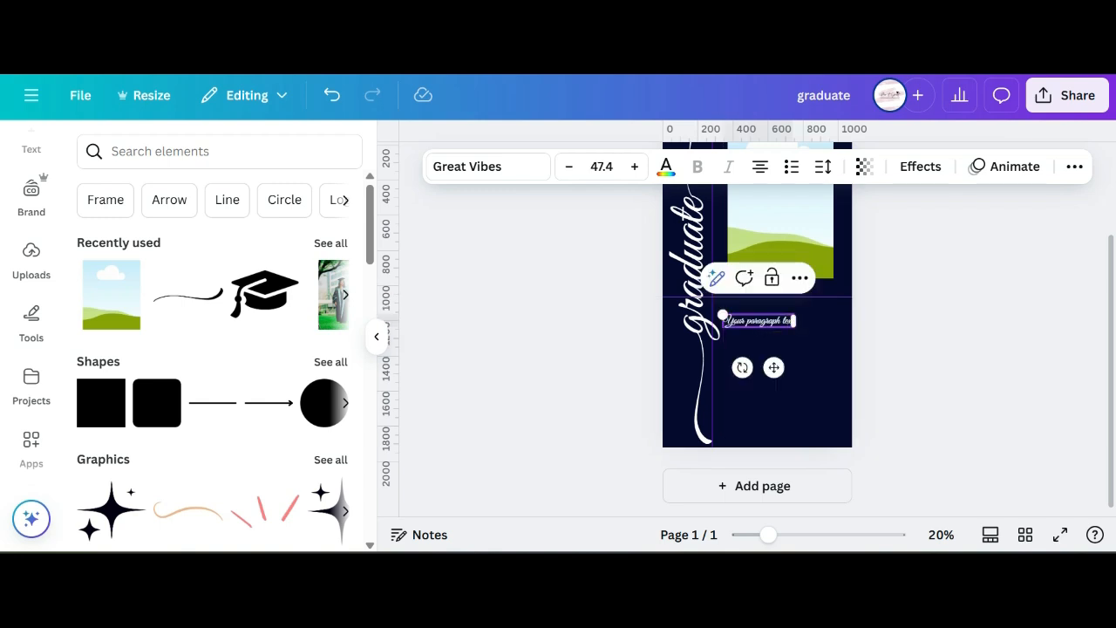
left_click_drag(794, 321, 834, 321)
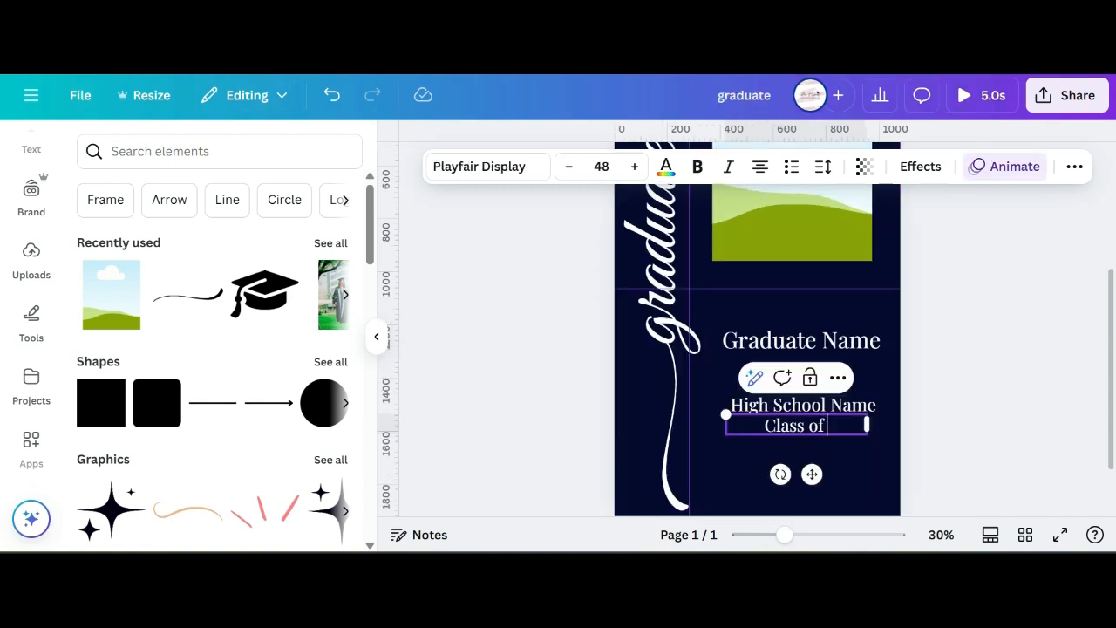
Step: Complete the line under "High School Name" so it reads "Class of 2025"
type("2025")
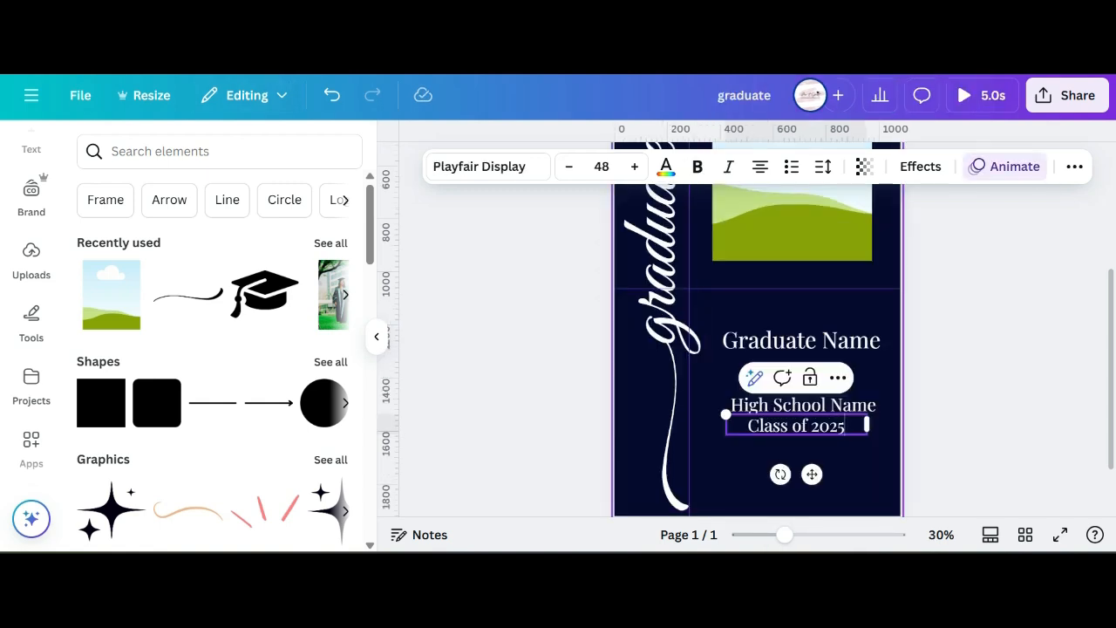
left_click(858, 478)
Step: Look through the uploaded images for a graduate photo to put in the frame
scroll(792, 314, "up", 5)
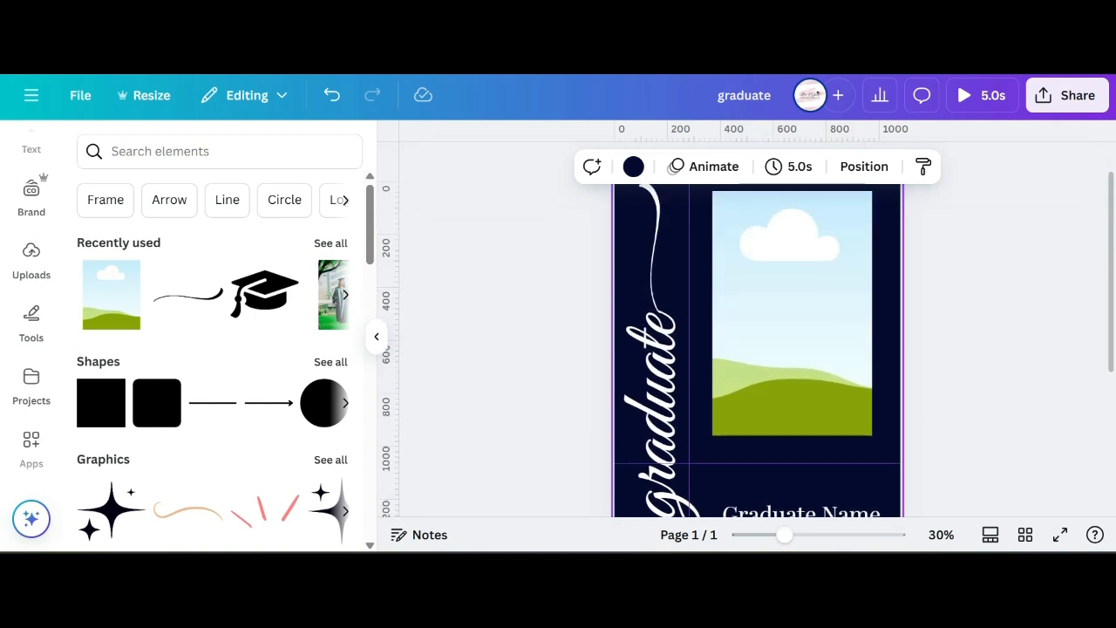
left_click(32, 259)
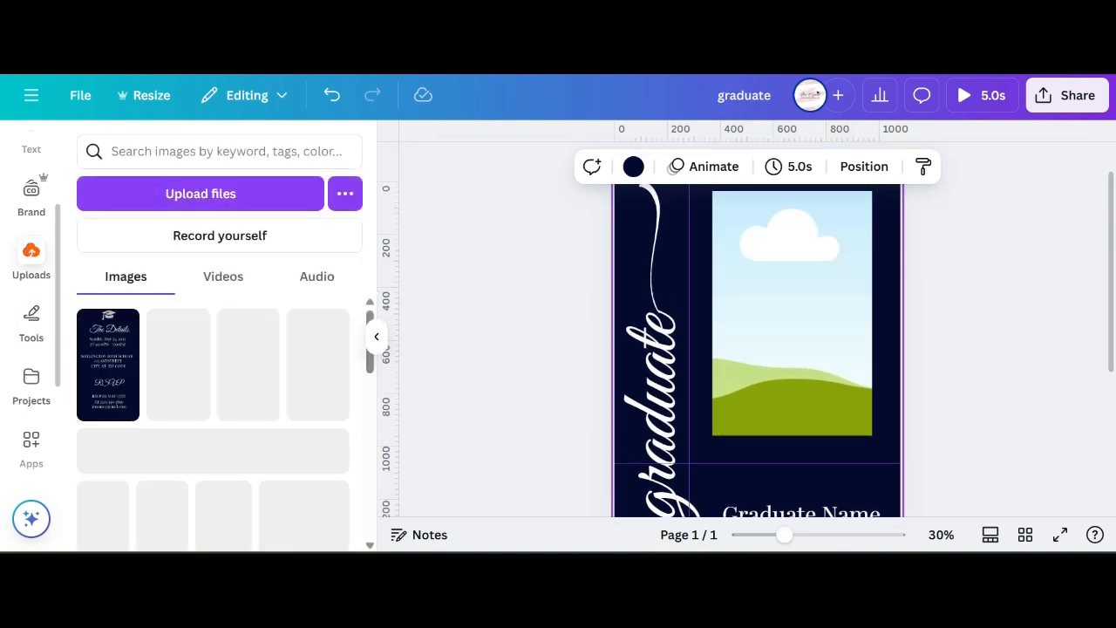
scroll(248, 366, "down", 5)
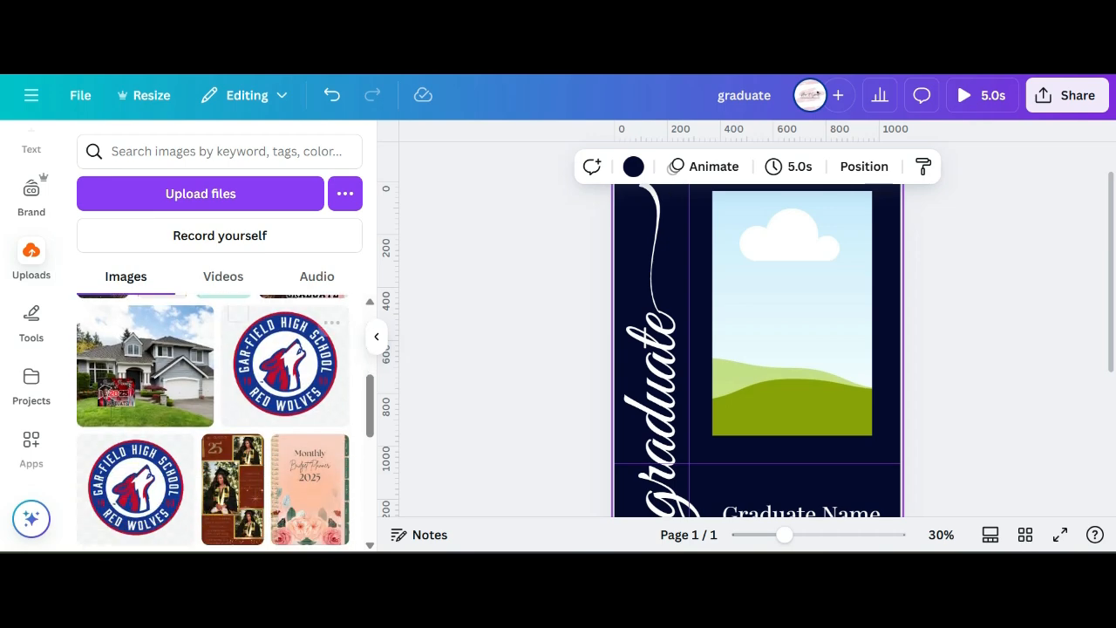
scroll(248, 366, "up", 2)
scroll(247, 367, "down", 2)
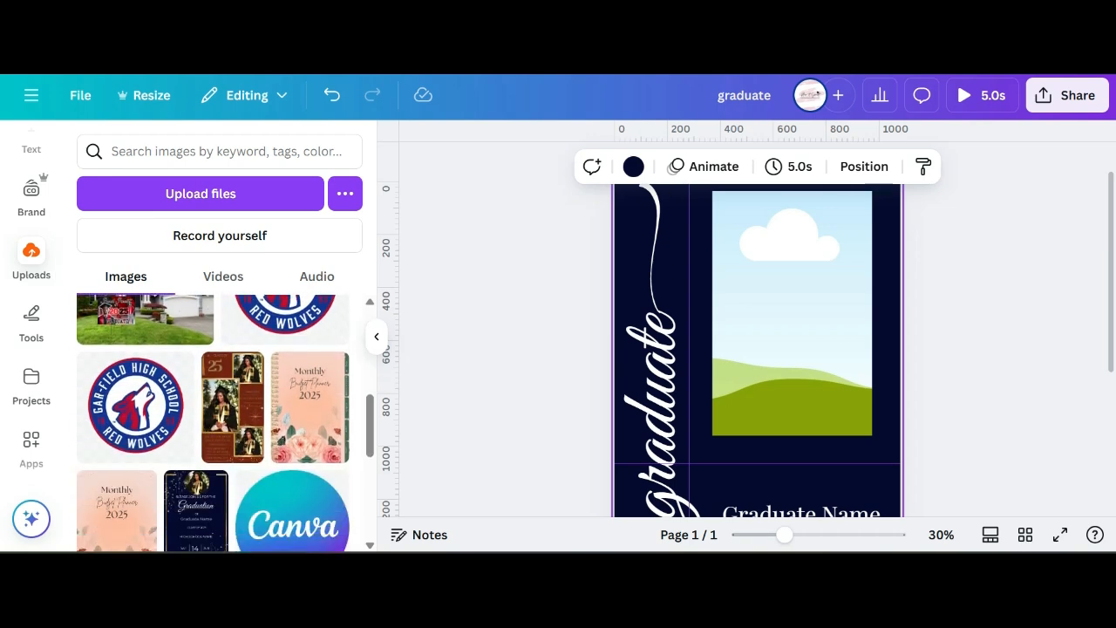
scroll(247, 366, "up", 5)
scroll(248, 366, "down", 5)
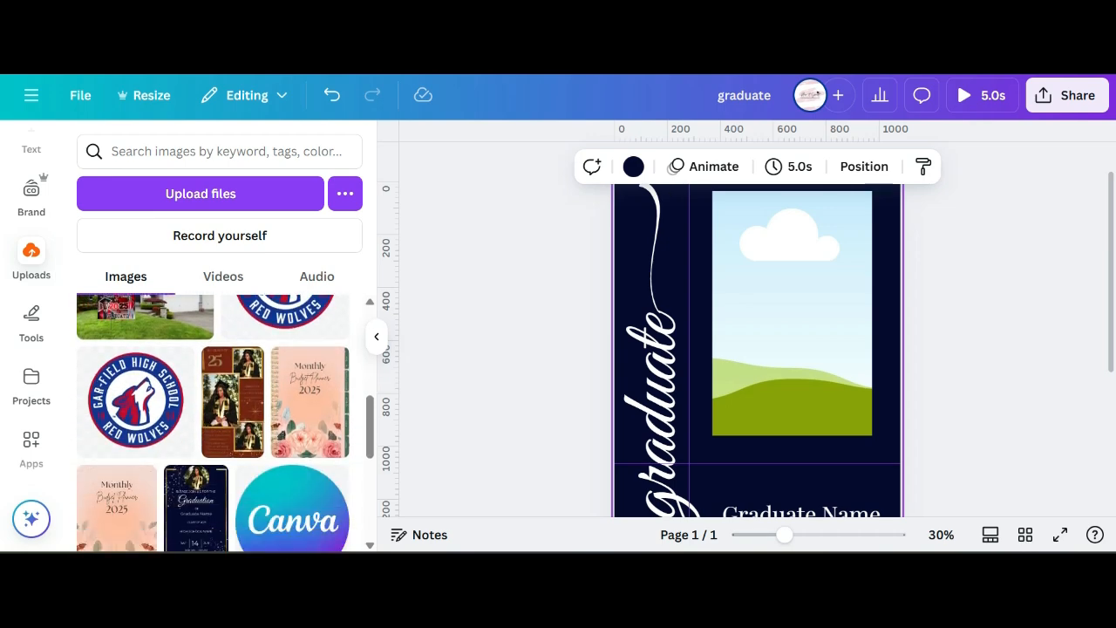
scroll(248, 367, "up", 2)
scroll(248, 366, "down", 2)
scroll(248, 366, "up", 5)
scroll(248, 367, "down", 5)
scroll(32, 220, "up", 2)
Step: Fill the page's photo frame with the recently used photo of the gowned graduate and adjust its position within the crop
left_click(31, 220)
left_click_drag(112, 295, 750, 331)
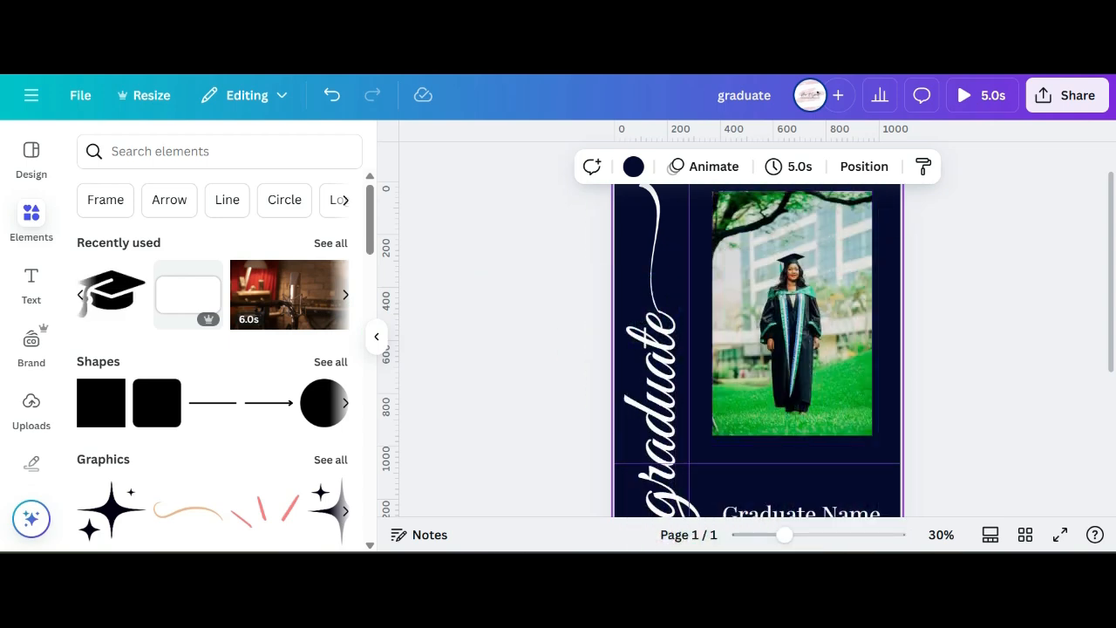
scroll(757, 348, "up", 1)
double_click(792, 358)
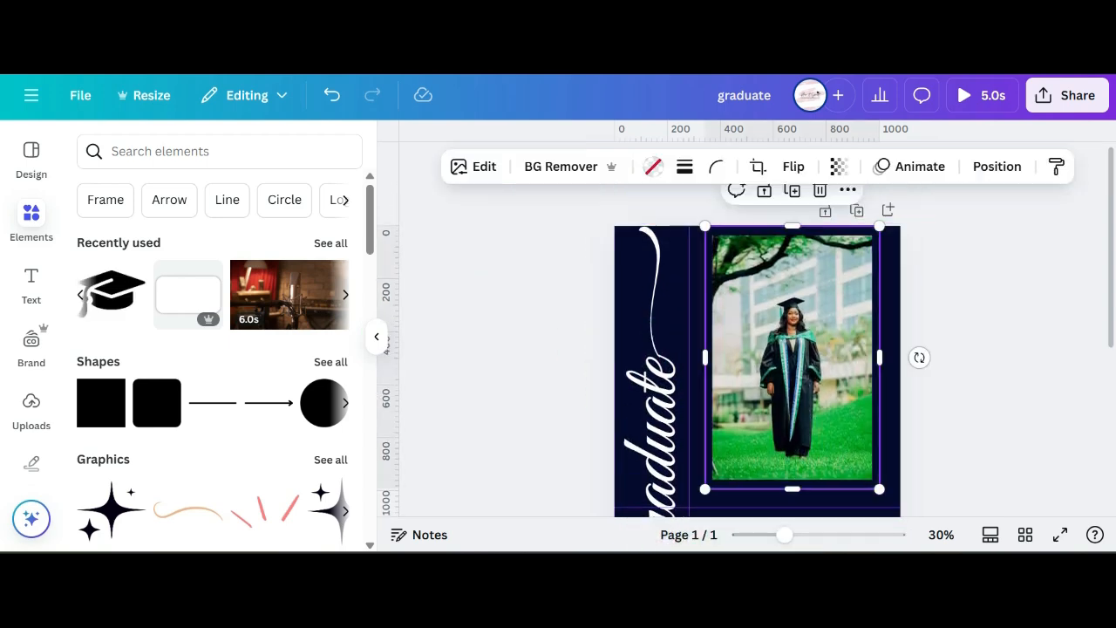
left_click_drag(792, 357, 791, 357)
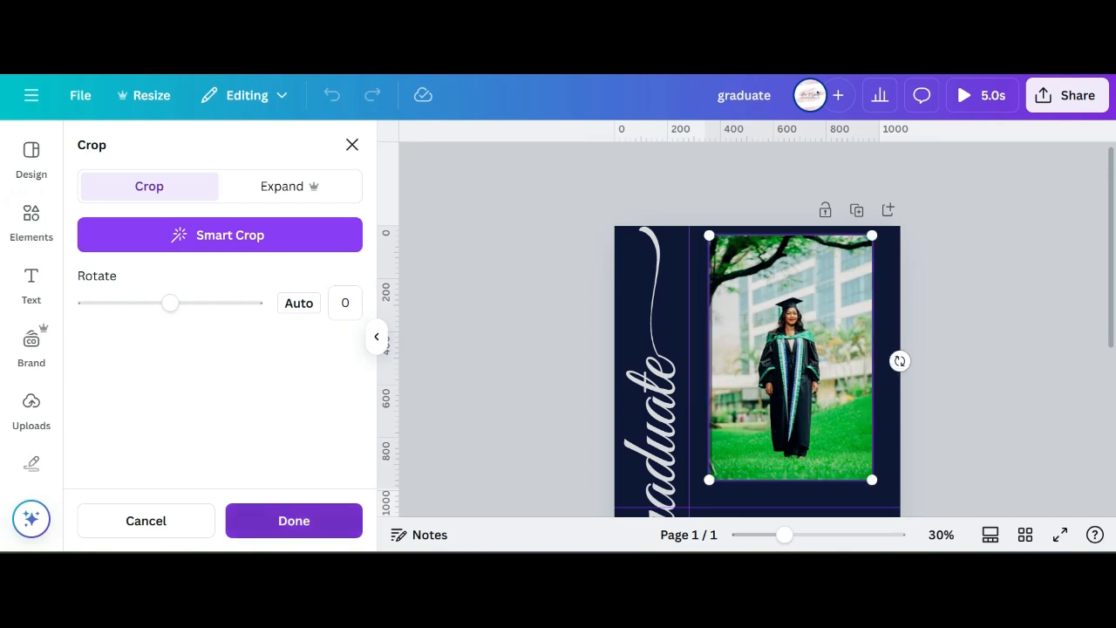
left_click(294, 521)
key("Escape")
scroll(757, 367, "down", 2)
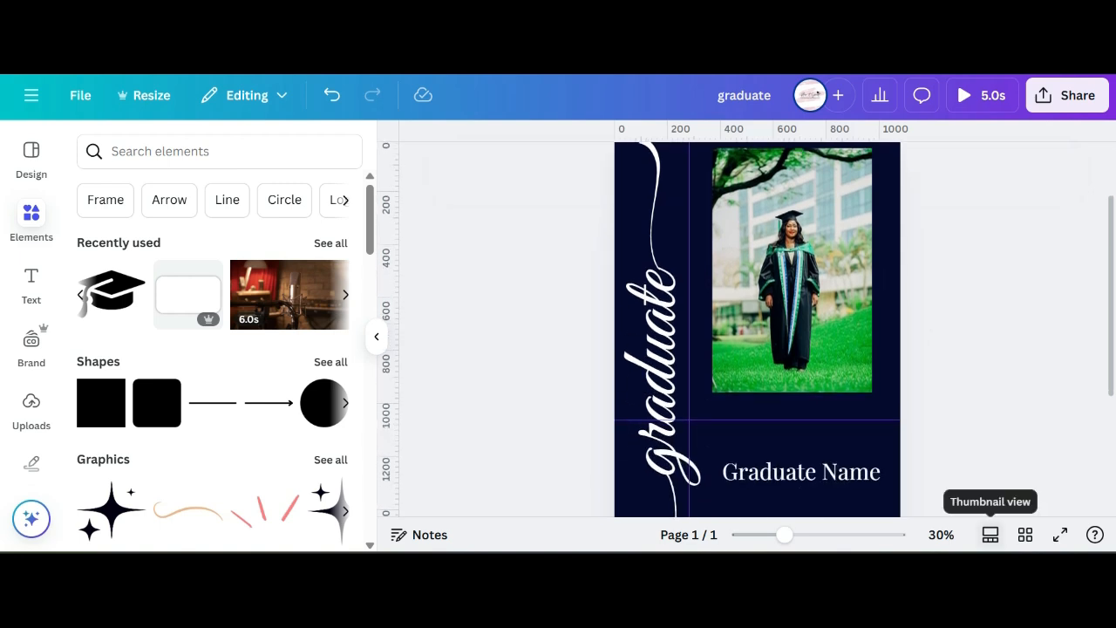
Step: Shift the "Graduate Name" text and the "High School Name" and "Class of 2025" lines slightly left so they sit centred under the photo
left_click(1025, 535)
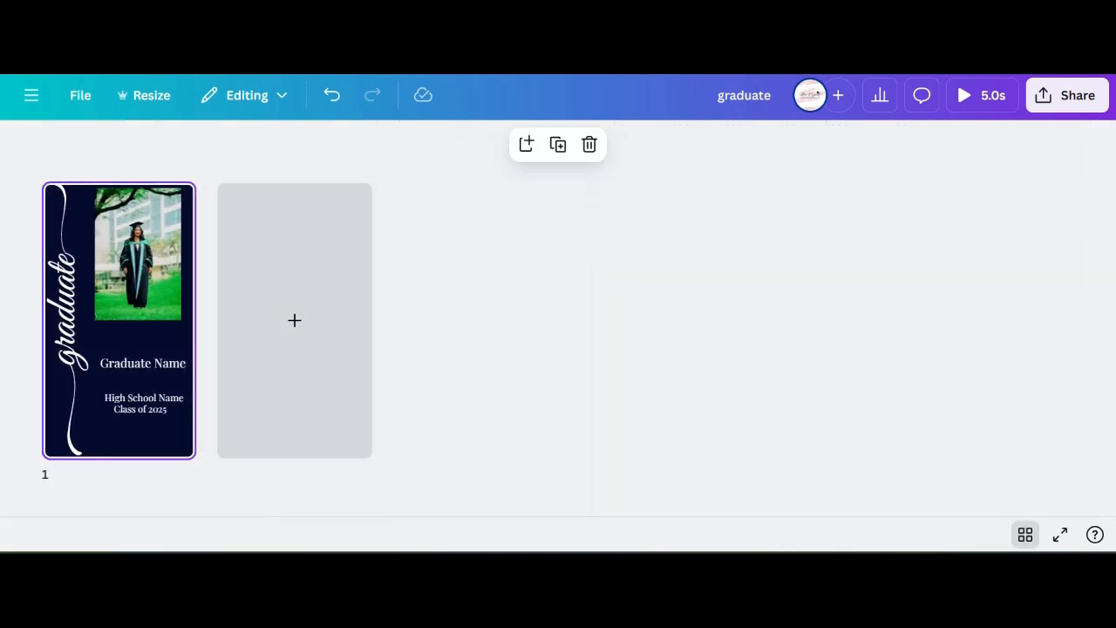
left_click(1026, 535)
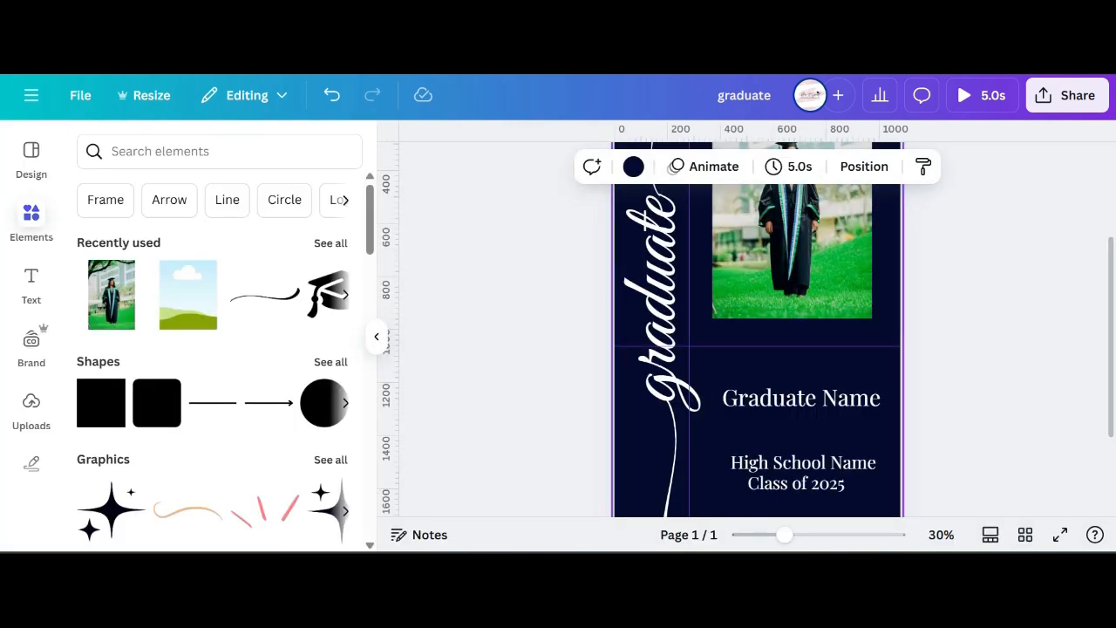
left_click(800, 398)
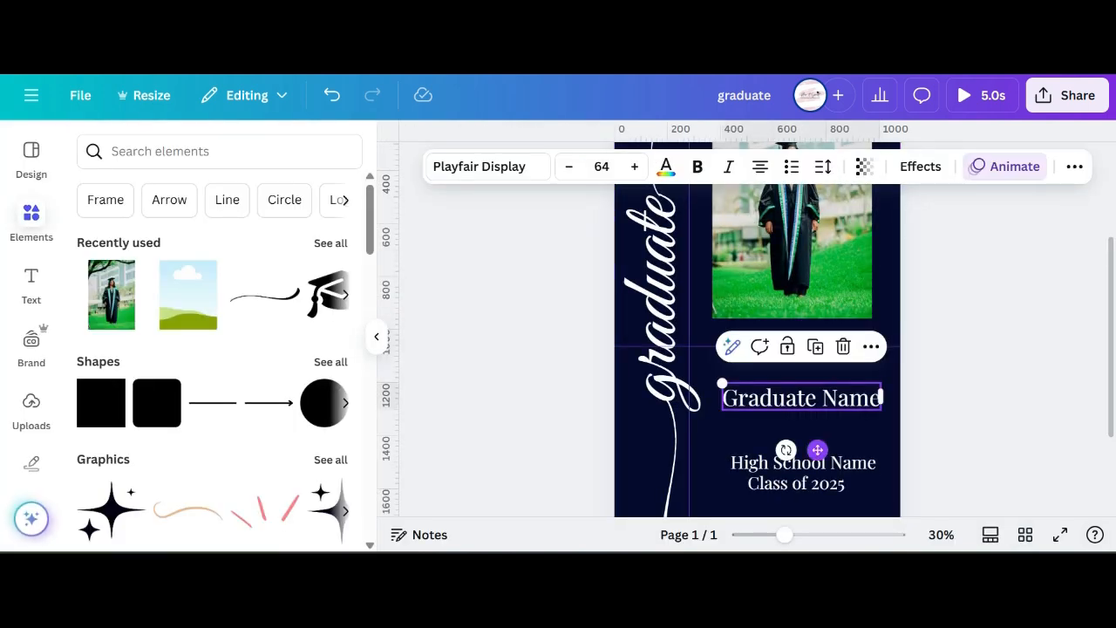
left_click_drag(801, 398, 795, 401)
left_click(803, 463)
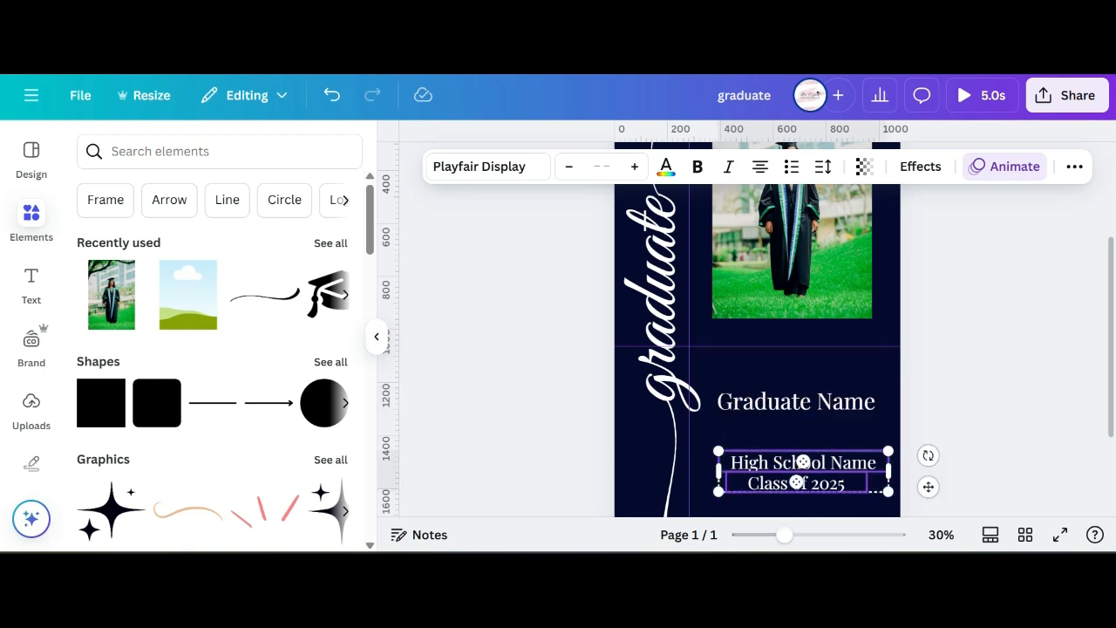
left_click_drag(802, 462, 792, 459)
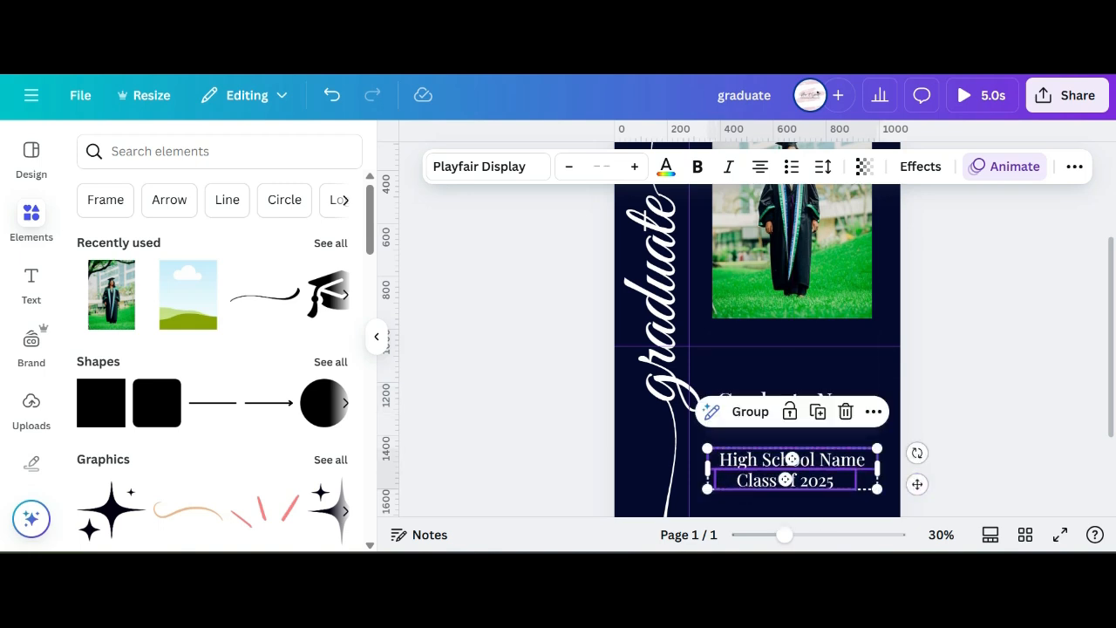
key("Escape")
Step: Add a second page after the graduate page and open it for editing
left_click(1026, 534)
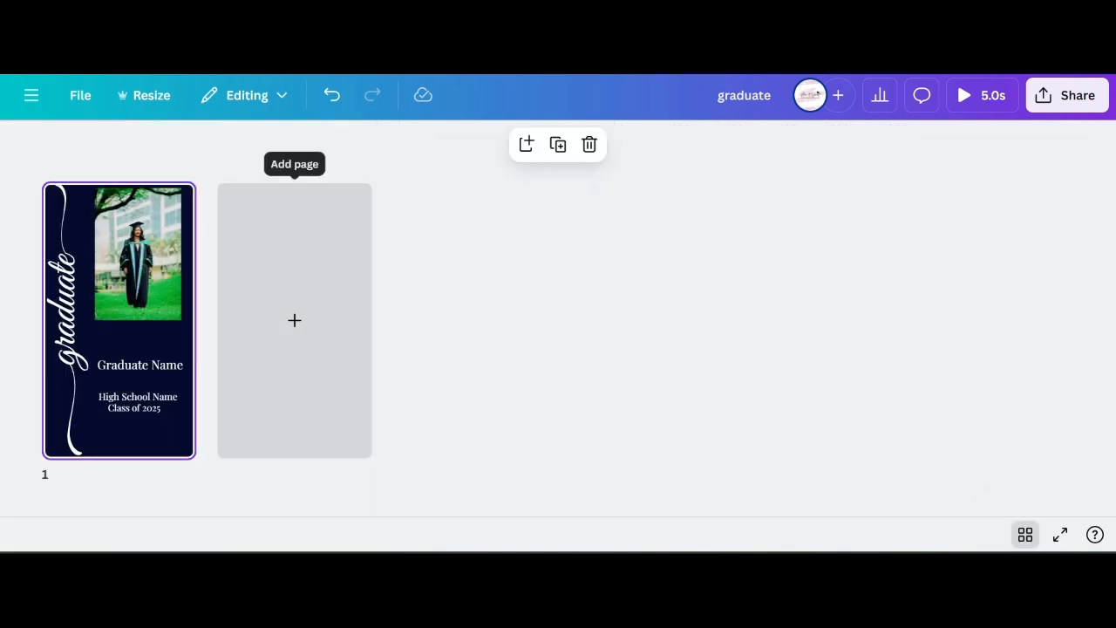
left_click(294, 320)
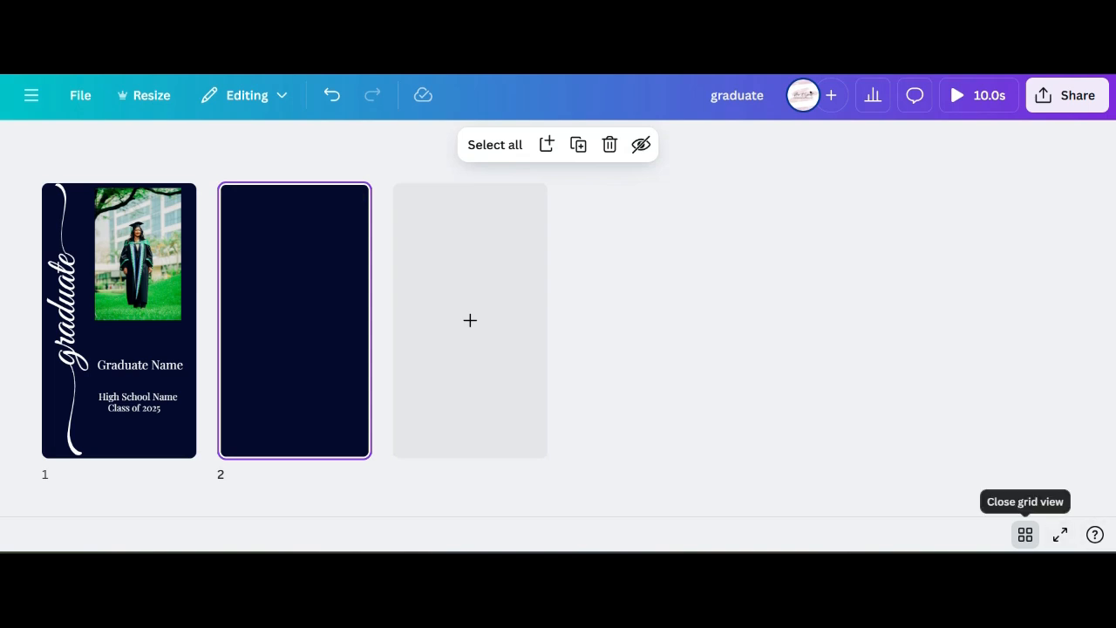
left_click(1025, 534)
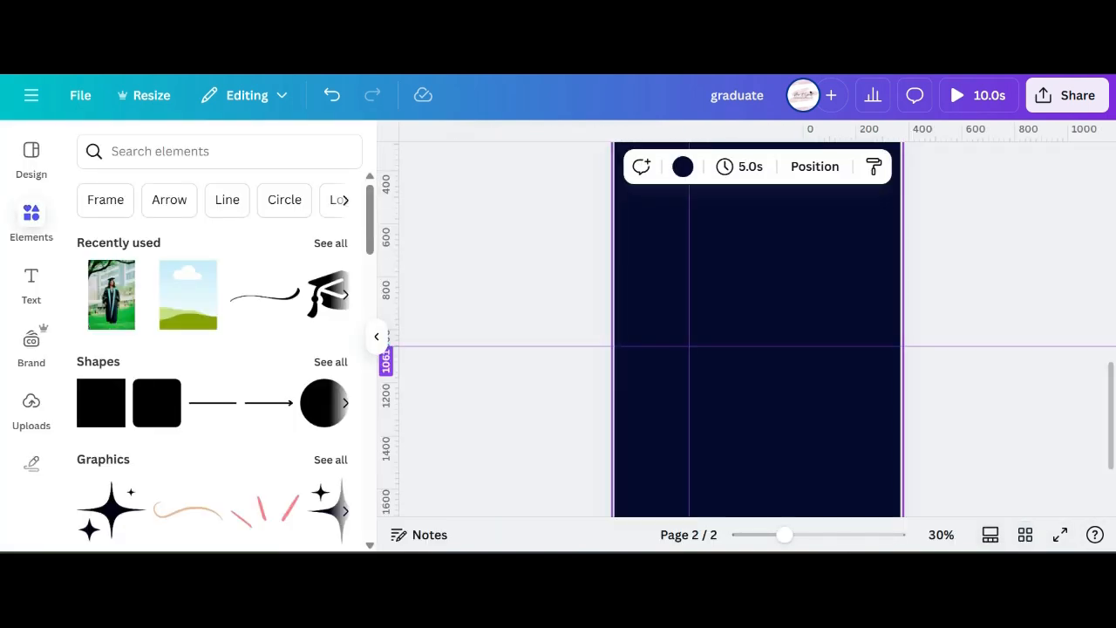
Step: Place two vertical guides around the middle of page 2, one at 491, and lower the horizontal guide to about 1250
scroll(757, 349, "up", 3)
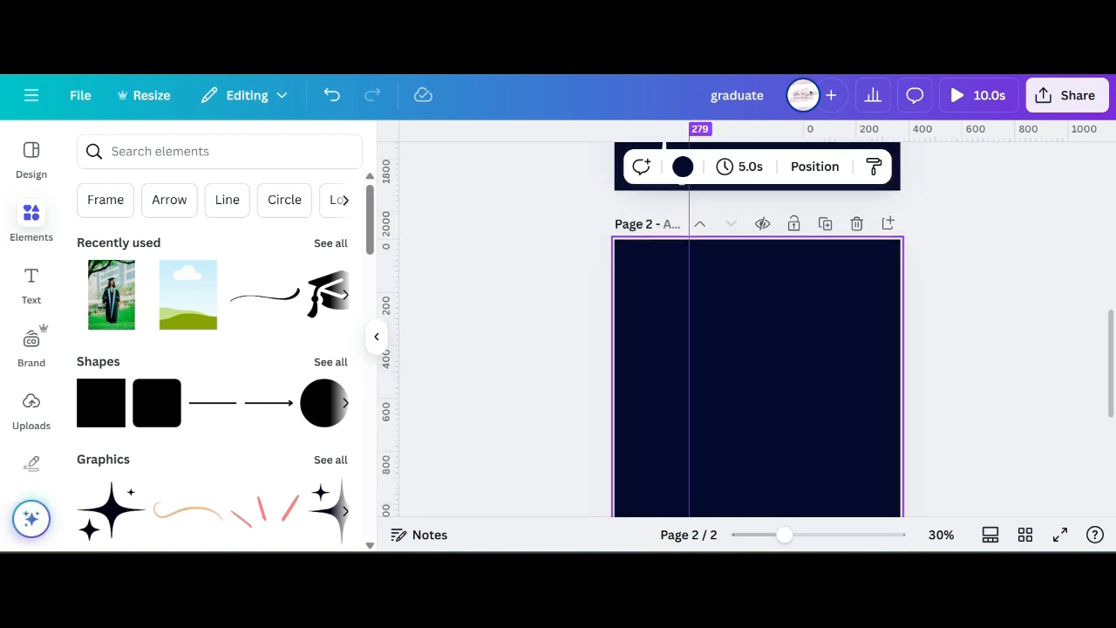
scroll(757, 349, "down", 2)
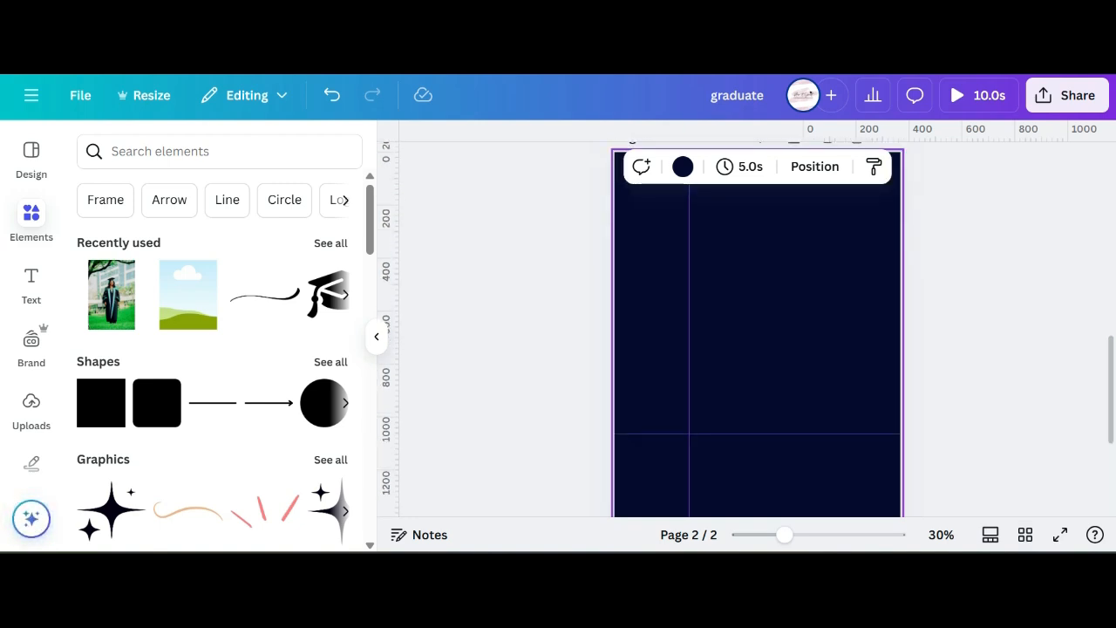
left_click_drag(689, 349, 752, 349)
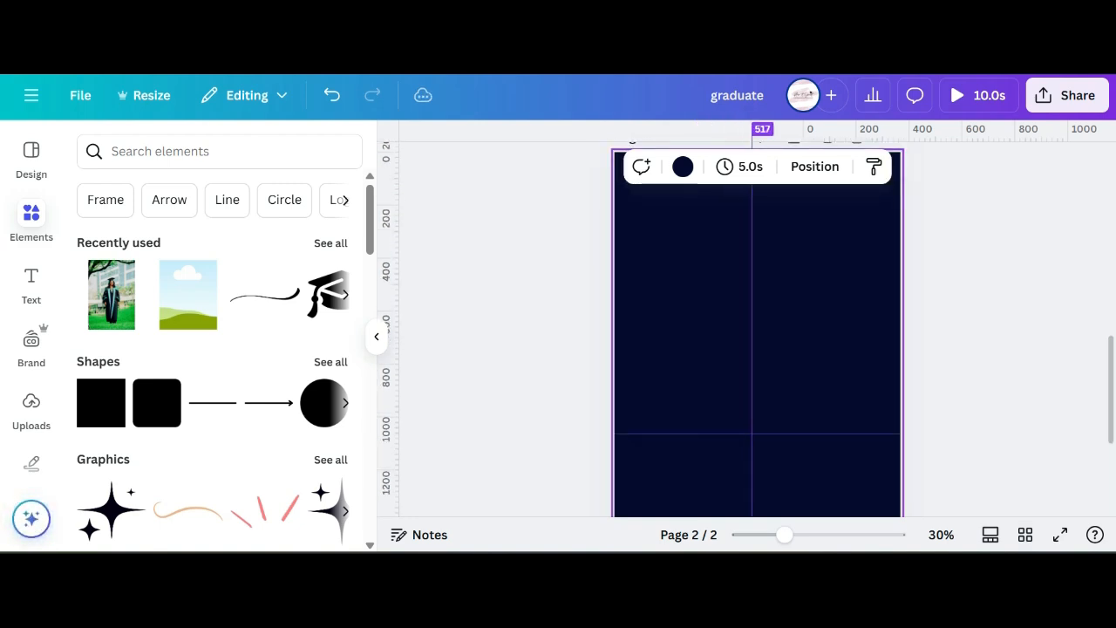
left_click(977, 349)
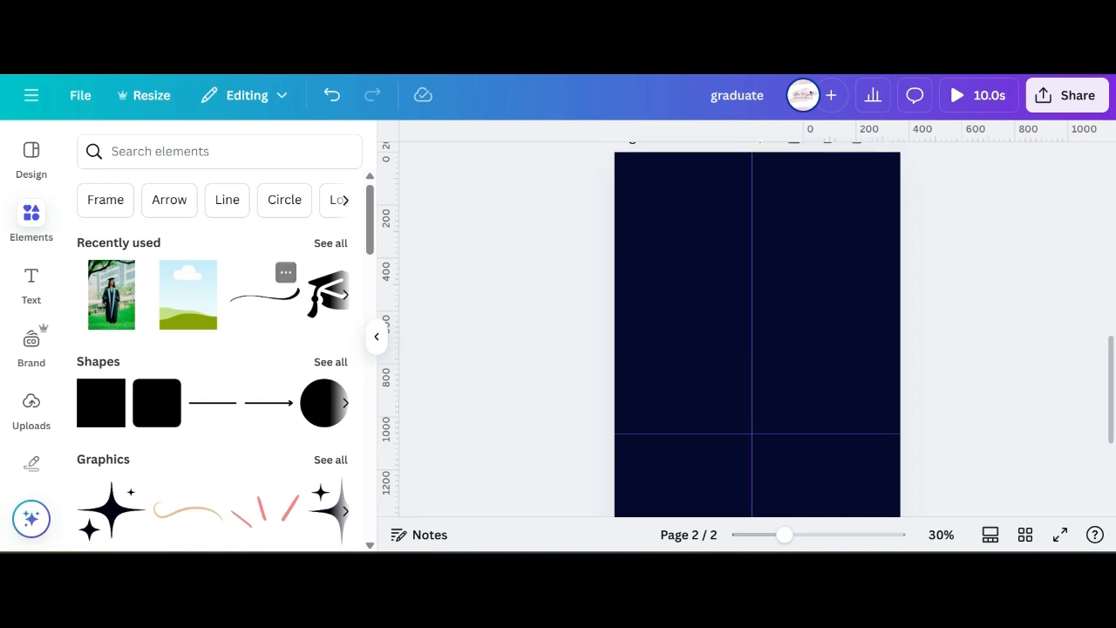
left_click_drag(386, 349, 739, 349)
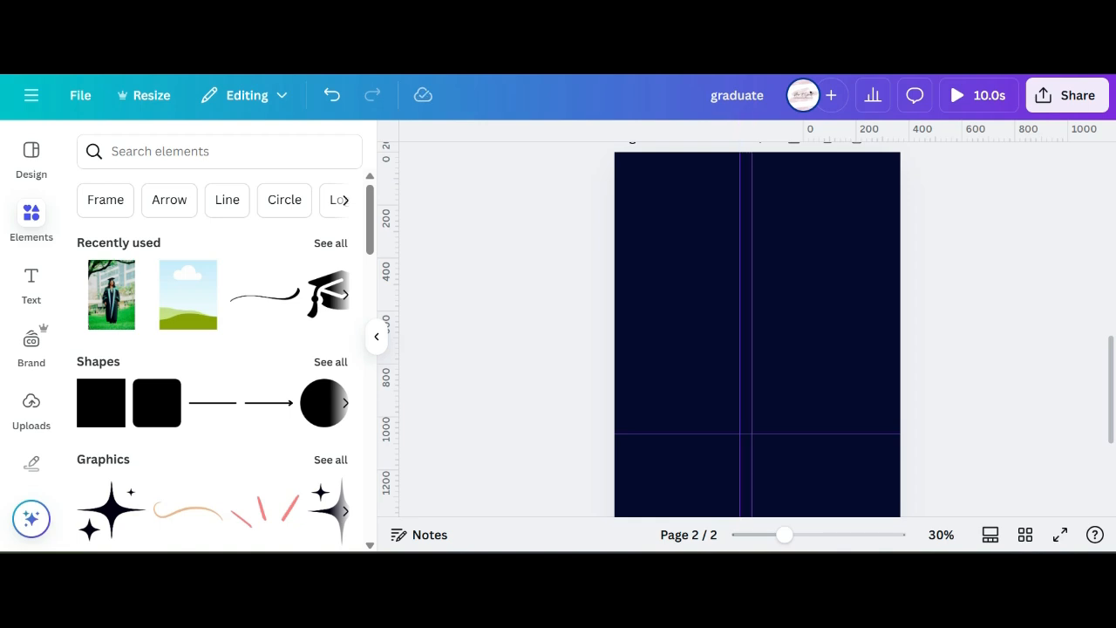
scroll(757, 331, "down", 2)
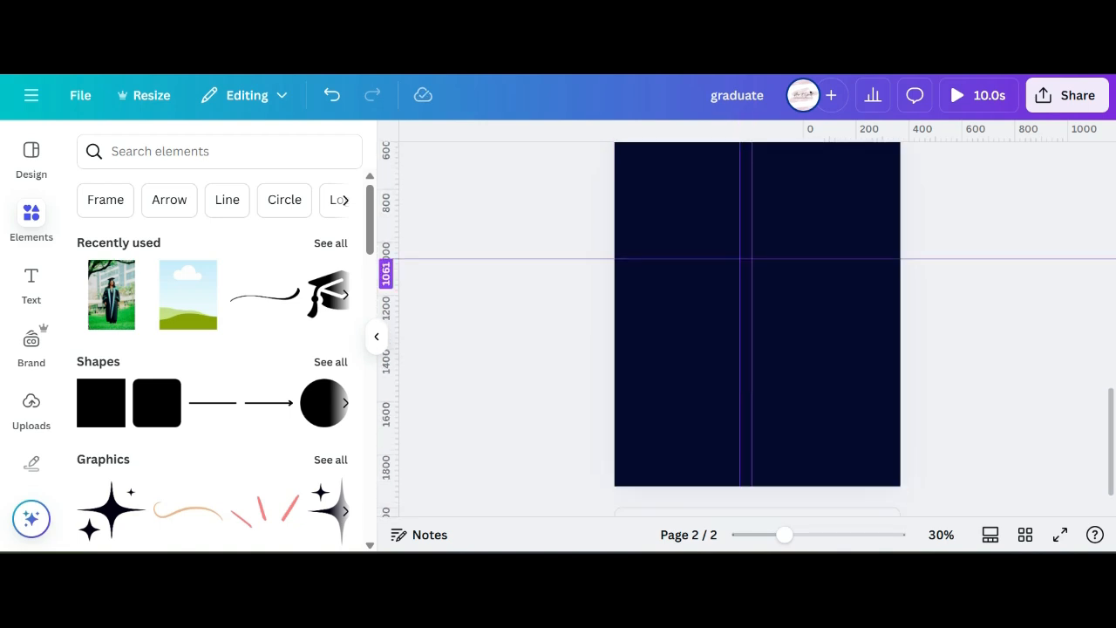
left_click_drag(385, 259, 385, 310)
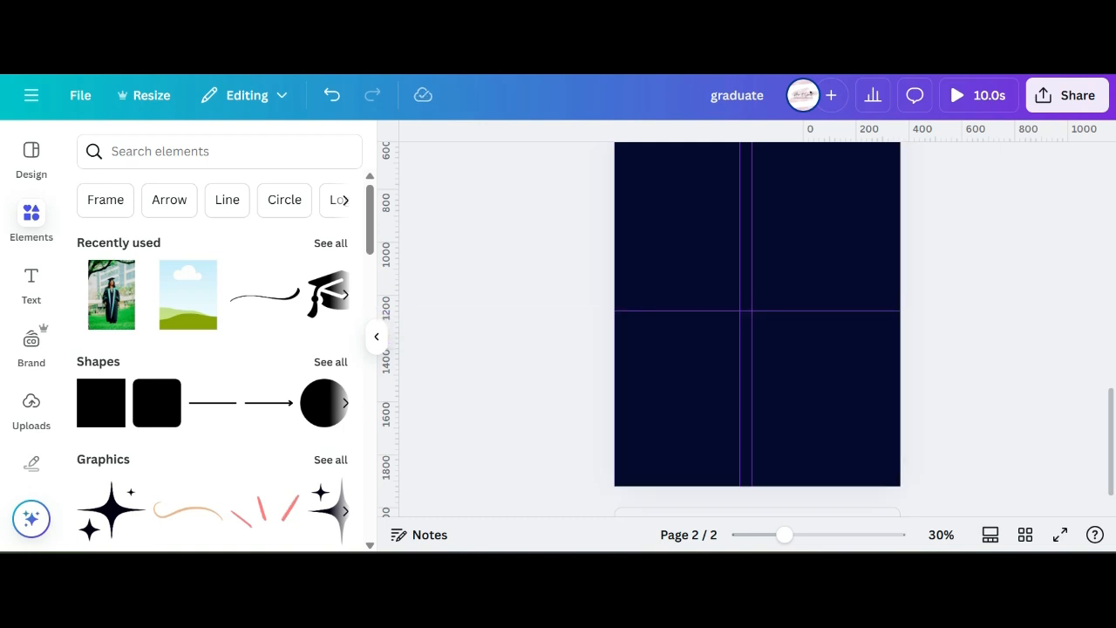
scroll(752, 328, "up", 2)
left_click_drag(752, 329, 745, 329)
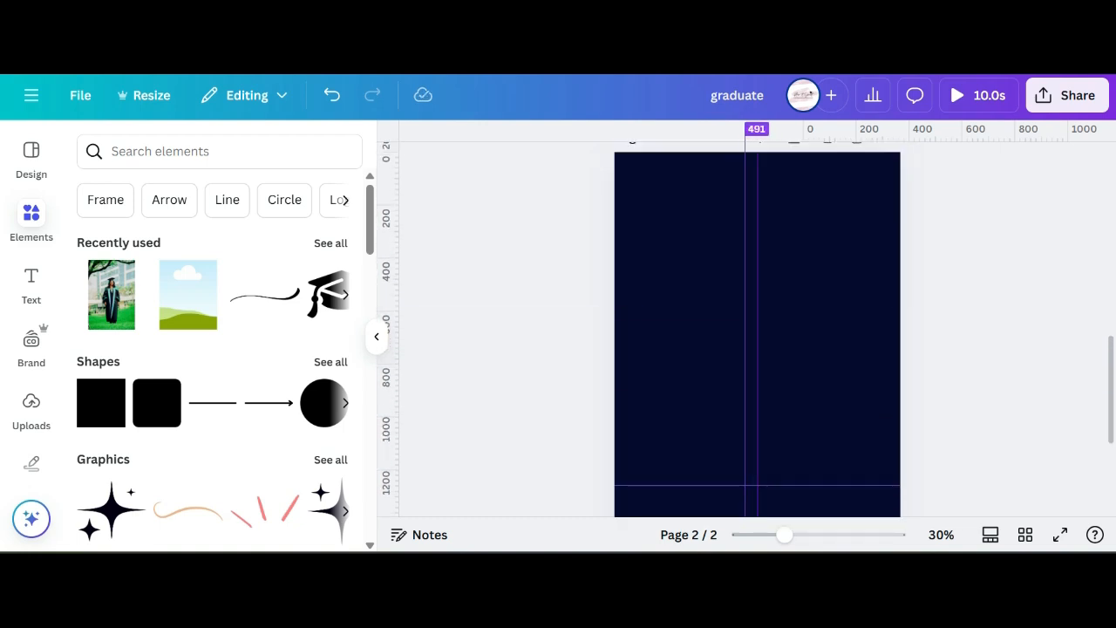
Step: Add the rectangular photo frame to page 2 and duplicate it so two frames sit side by side at the page's top
scroll(745, 329, "up", 1)
left_click(188, 295)
left_click_drag(758, 471, 687, 323)
key("ctrl+d")
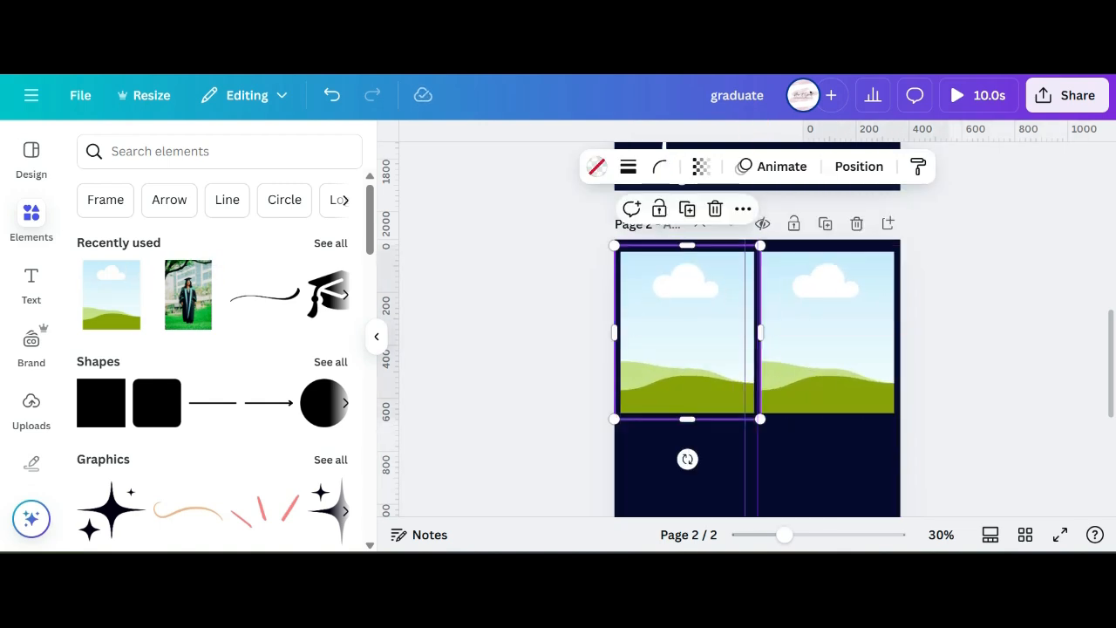
Step: Shorten and narrow the upper-left frame, add a horizontal guide near the page's top edge, and align the two upper frames by it
left_click_drag(688, 420, 687, 361)
left_click_drag(760, 361, 745, 348)
left_click_drag(681, 297, 693, 305)
left_click(693, 436)
left_click_drag(693, 130, 692, 253)
left_click_drag(827, 331, 828, 334)
left_click(693, 305)
left_click(828, 334)
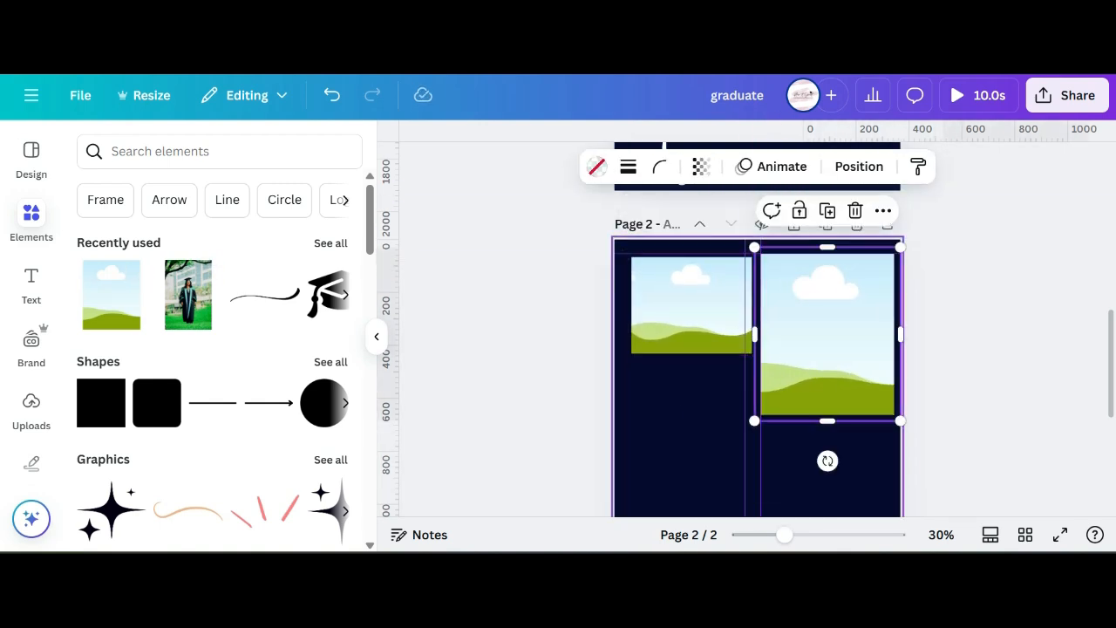
Step: Duplicate the upper-right frame, place the copy below the upper-left one, and resize it to a narrower, taller frame
scroll(828, 334, "down", 1)
key("ctrl+d")
left_click_drag(828, 253, 690, 366)
left_click_drag(764, 447, 749, 429)
left_click_drag(684, 350, 691, 356)
left_click_drag(690, 433, 690, 478)
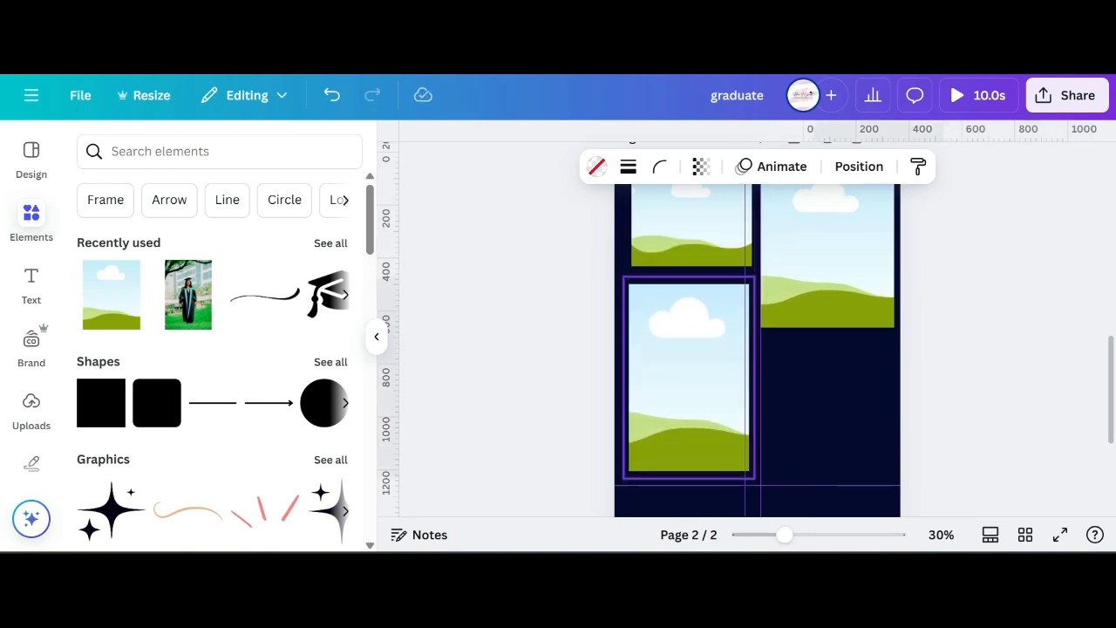
Step: Duplicate the upper-left frame, place the copy below the upper-right one, and stretch it downward
left_click(691, 222)
key("ctrl+d")
left_click_drag(695, 225, 828, 394)
left_click_drag(828, 444, 828, 471)
left_click(968, 418)
scroll(968, 419, "down", 1)
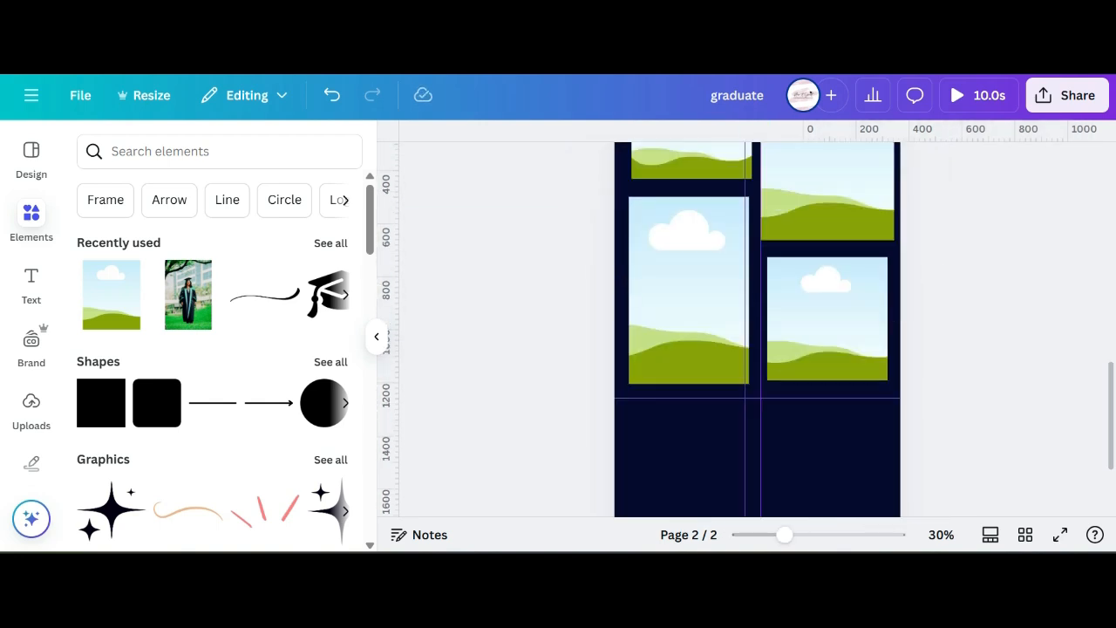
Step: Add a horizontal guide at 1208 and line up the lower-right frame's bottom edge with the lower-left frame's
scroll(692, 349, "up", 3)
scroll(693, 322, "down", 2)
left_click_drag(693, 130, 693, 472)
left_click(828, 407)
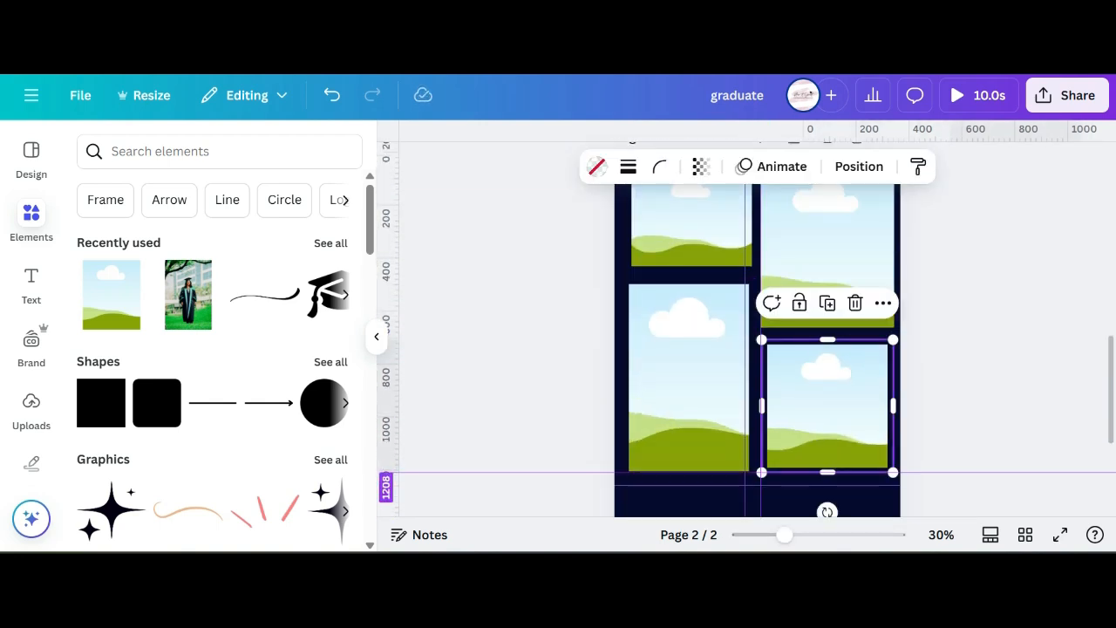
scroll(759, 344, "up", 4)
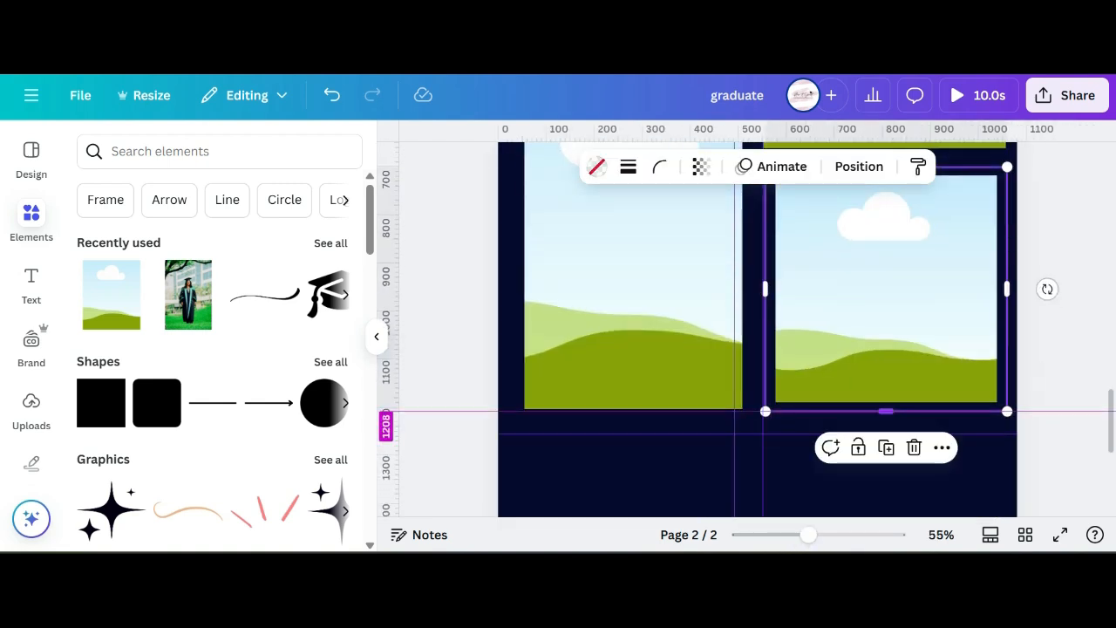
scroll(758, 323, "up", 2)
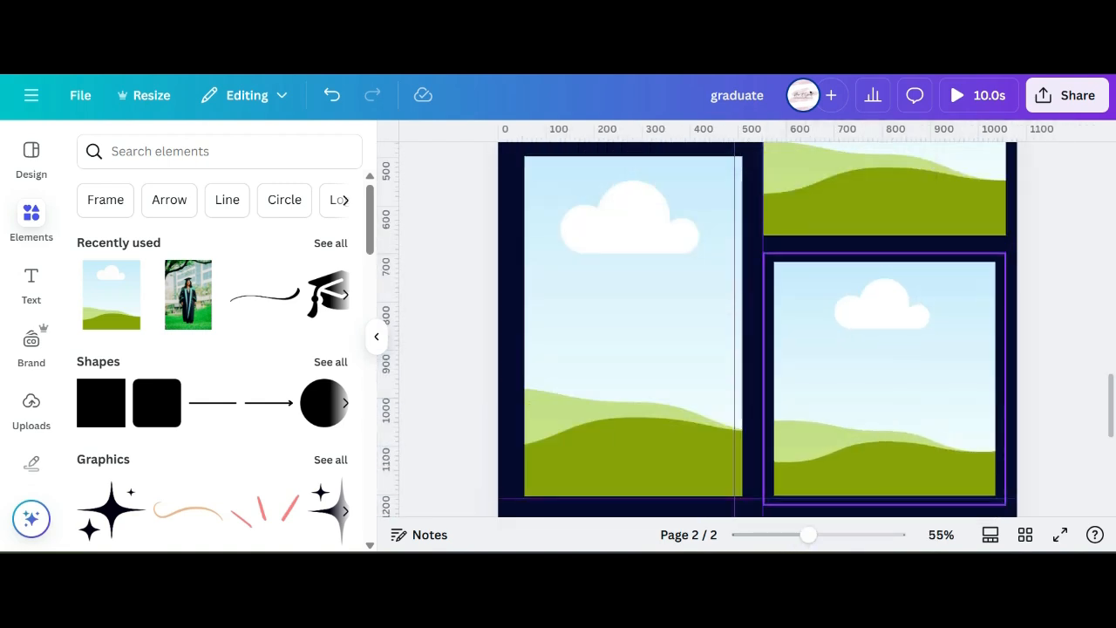
Step: Stretch the upper-left frame slightly downward to narrow the gap to the frame below it
scroll(758, 323, "up", 3)
left_click(639, 297)
left_click_drag(639, 392, 639, 405)
left_click(1059, 348)
Step: Add the centered texts "PLEASE JOIN US FOR A GRADUATION CEREMONY" and "Class of 2025" below page 2's frames and shift them slightly upward
scroll(881, 349, "down", 5)
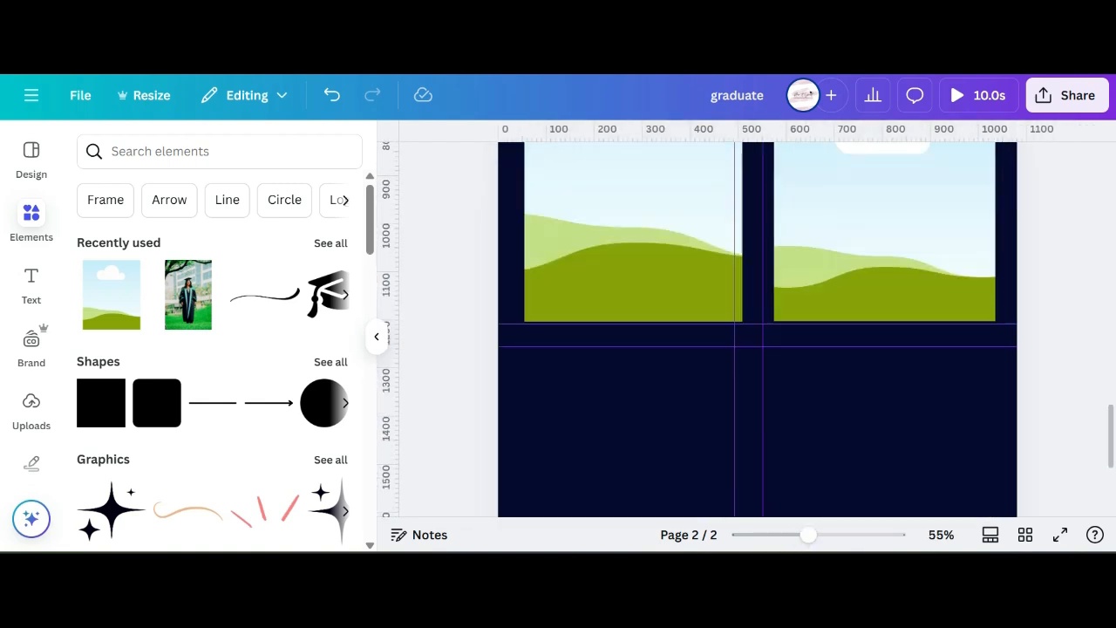
scroll(754, 331, "down", 3)
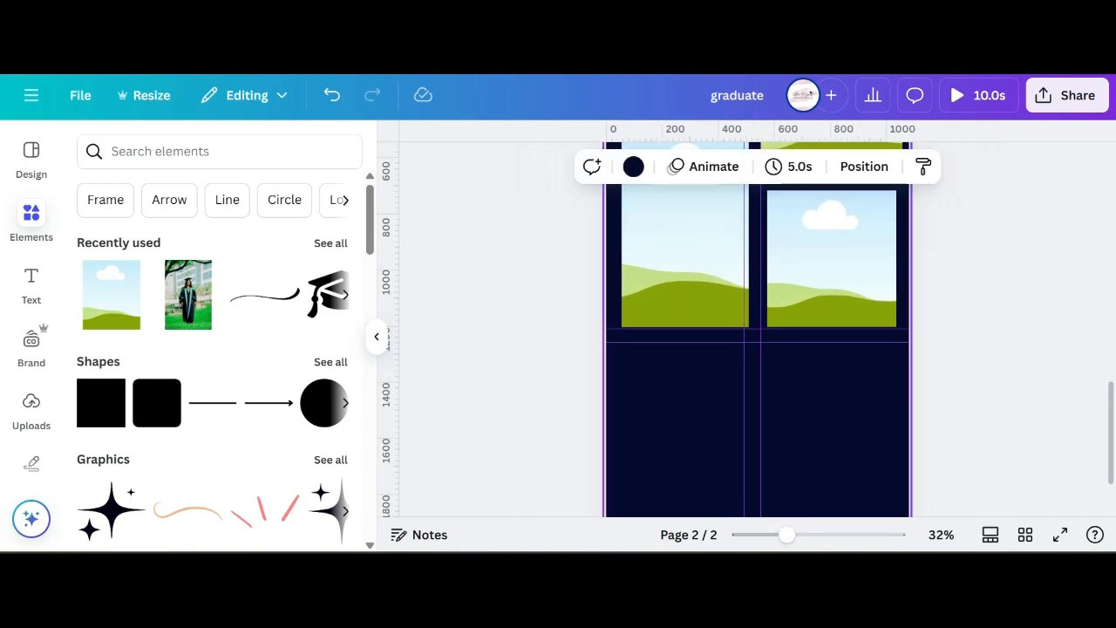
key("t")
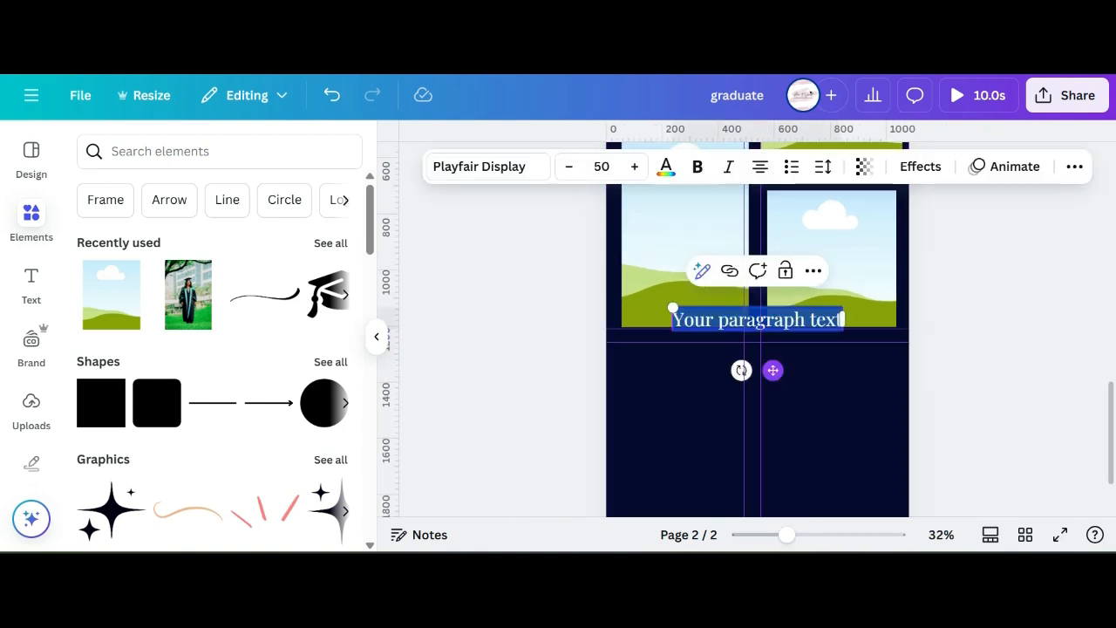
left_click_drag(772, 370, 775, 423)
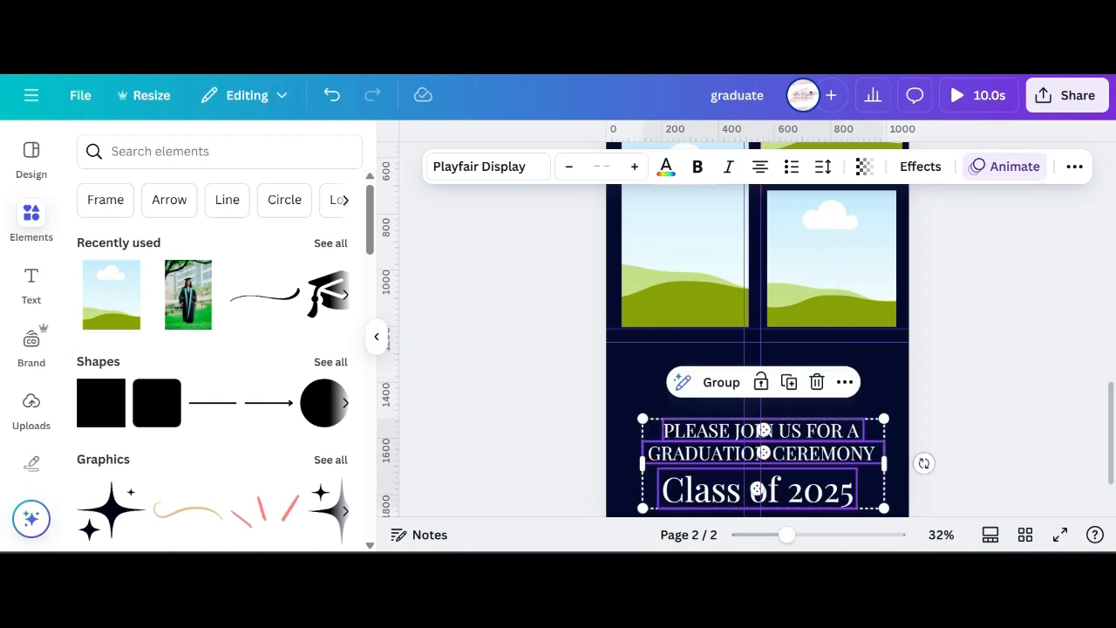
left_click_drag(757, 490, 753, 461)
left_click(970, 416)
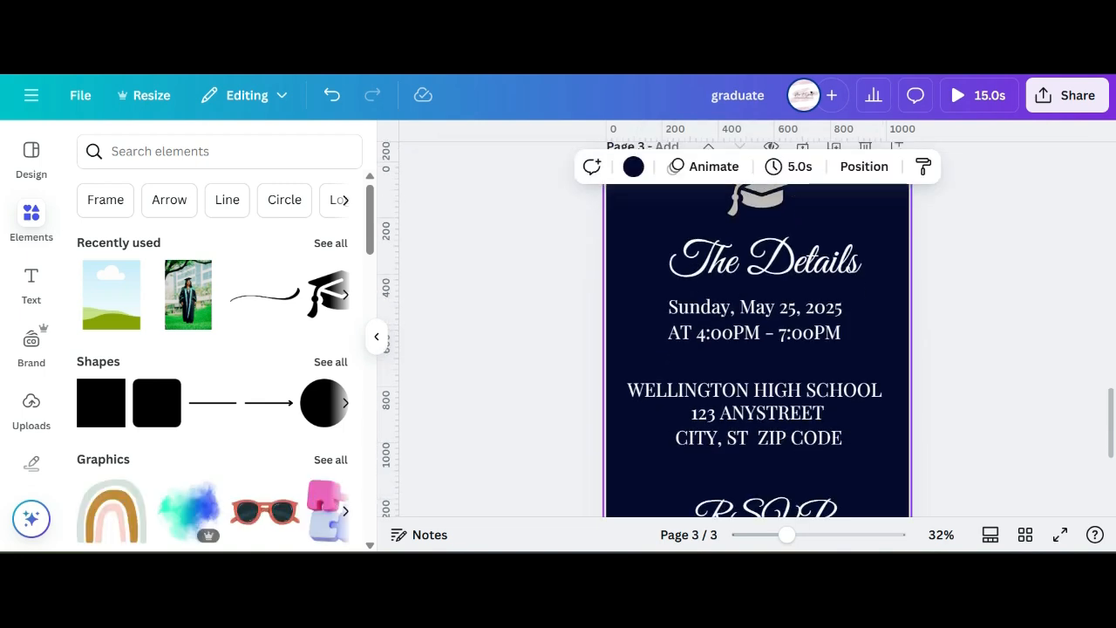
Step: Delete the graduation cap graphic above "The Details" heading on page 3
scroll(757, 348, "down", 2)
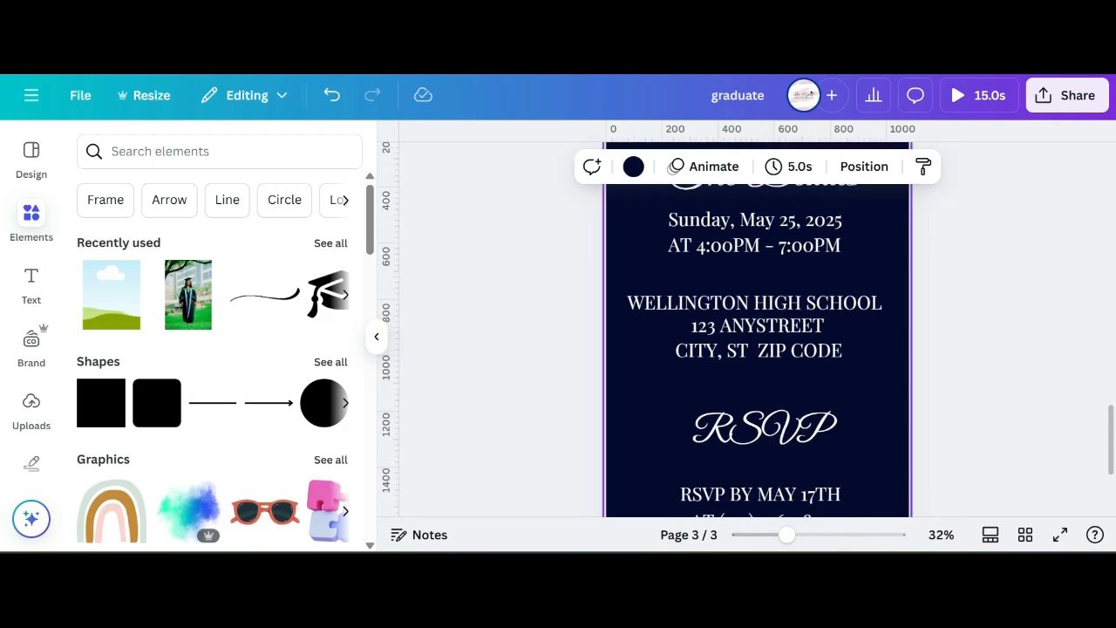
scroll(757, 349, "down", 2)
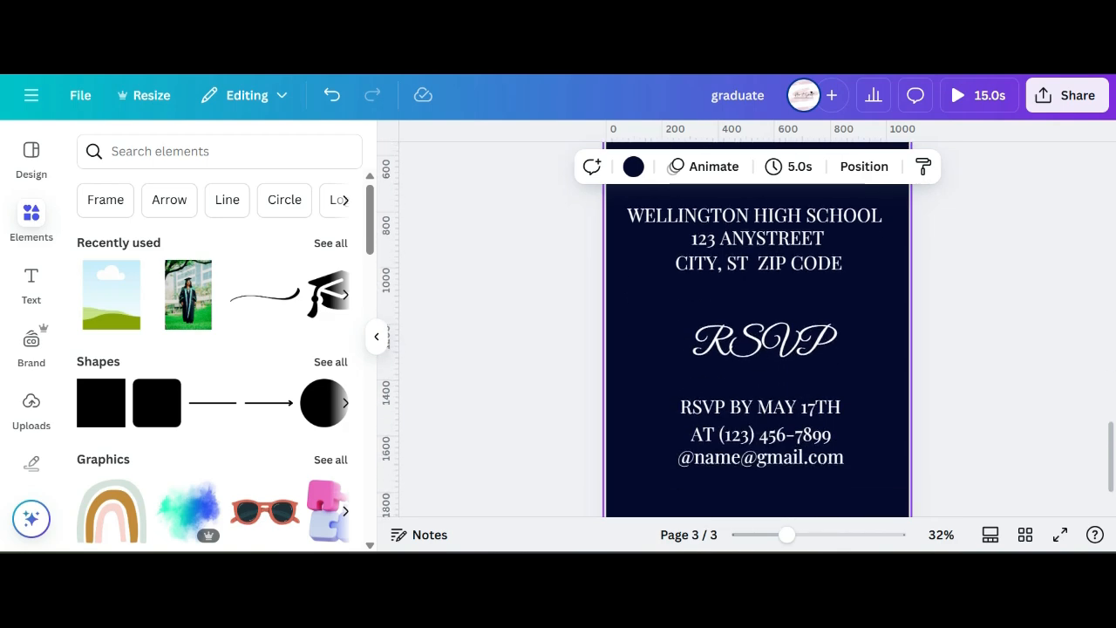
left_click_drag(787, 534, 770, 534)
scroll(757, 331, "up", 2)
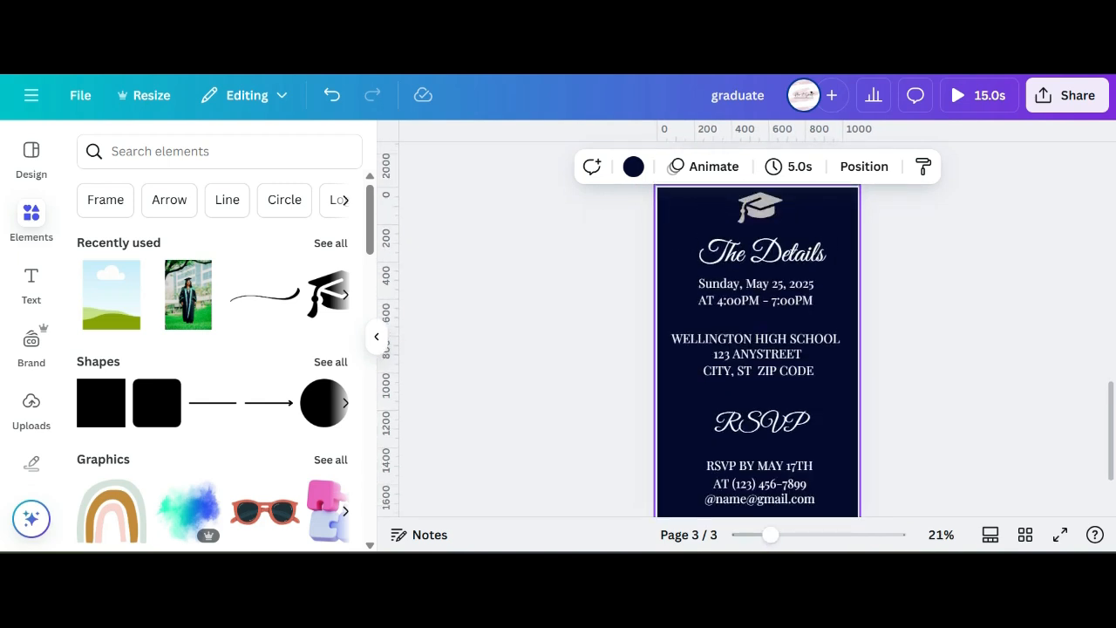
left_click(760, 208)
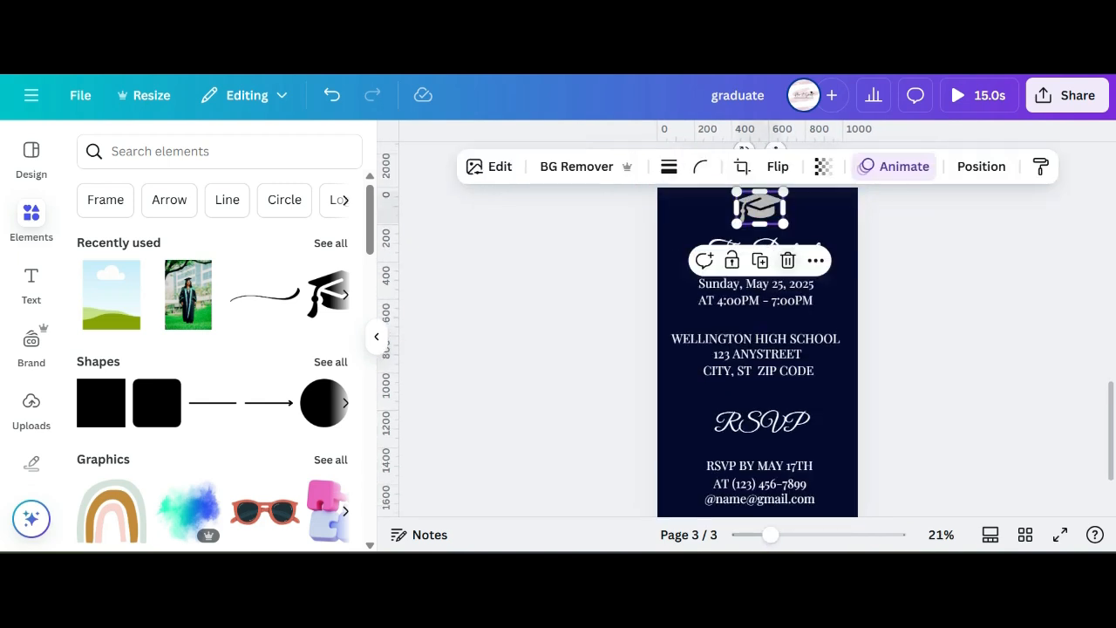
left_click(788, 259)
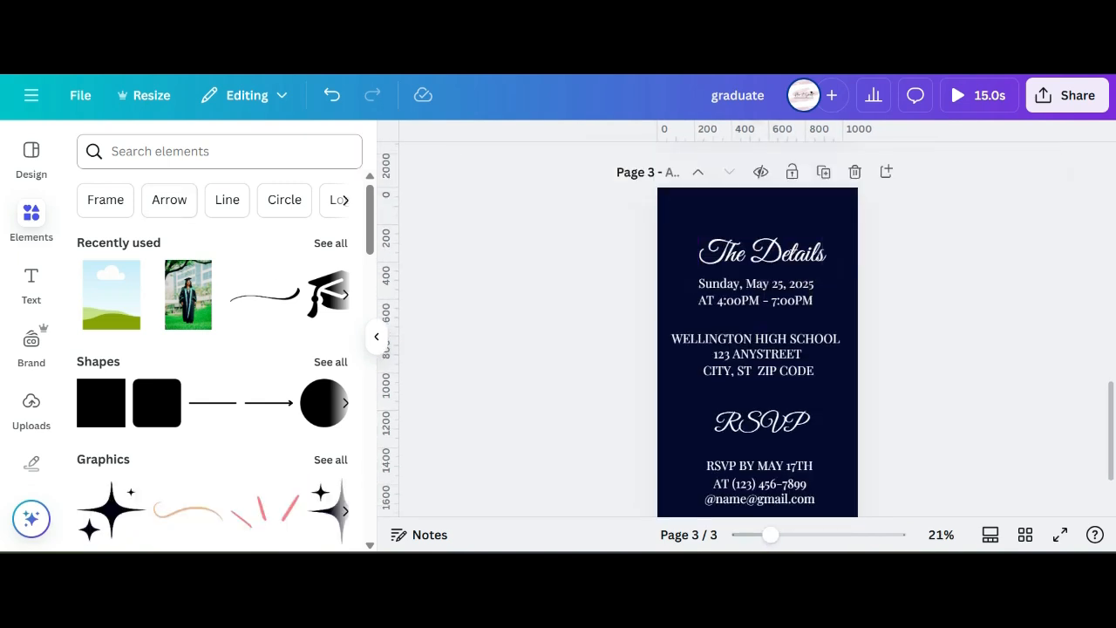
Step: Search the elements for "graduation caps" and filter the results to free items
left_click(31, 220)
left_click(191, 157)
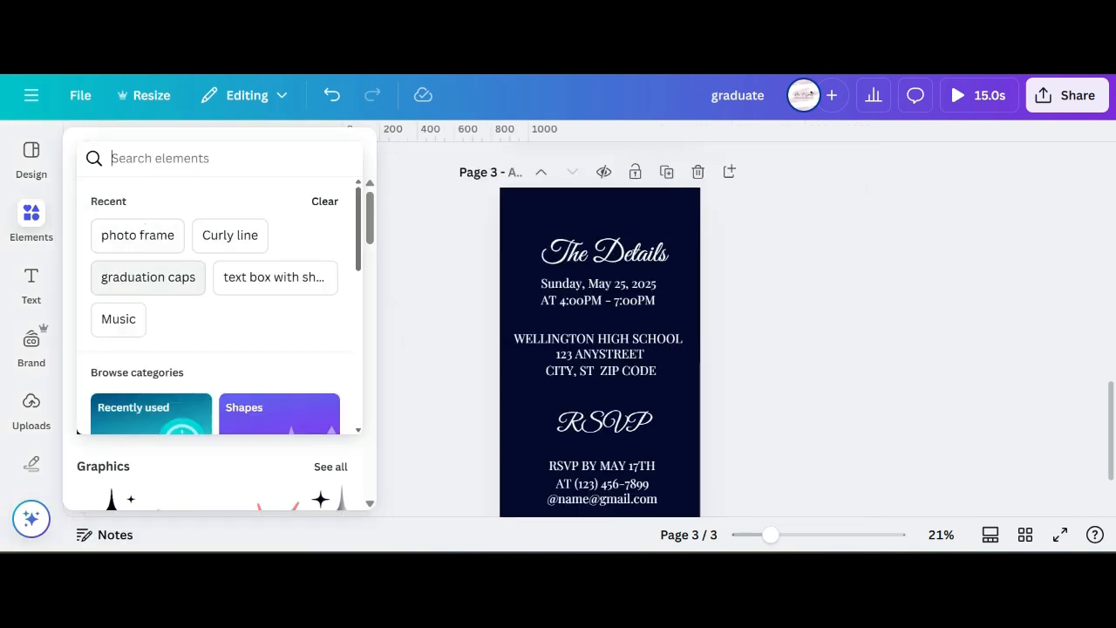
left_click(148, 276)
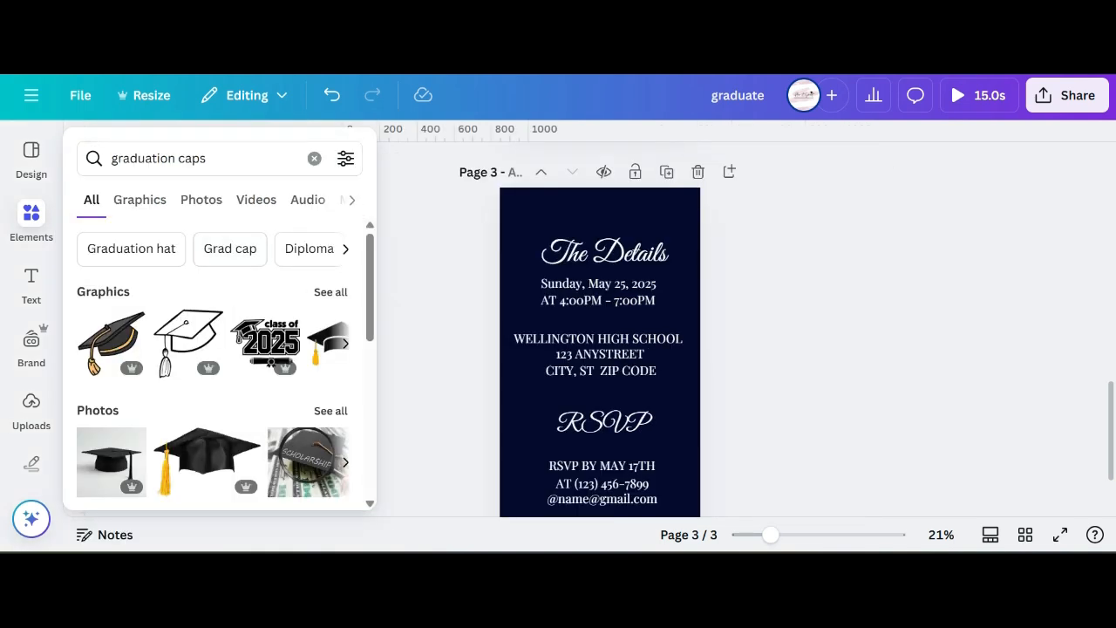
left_click(345, 158)
scroll(218, 280, "down", 1)
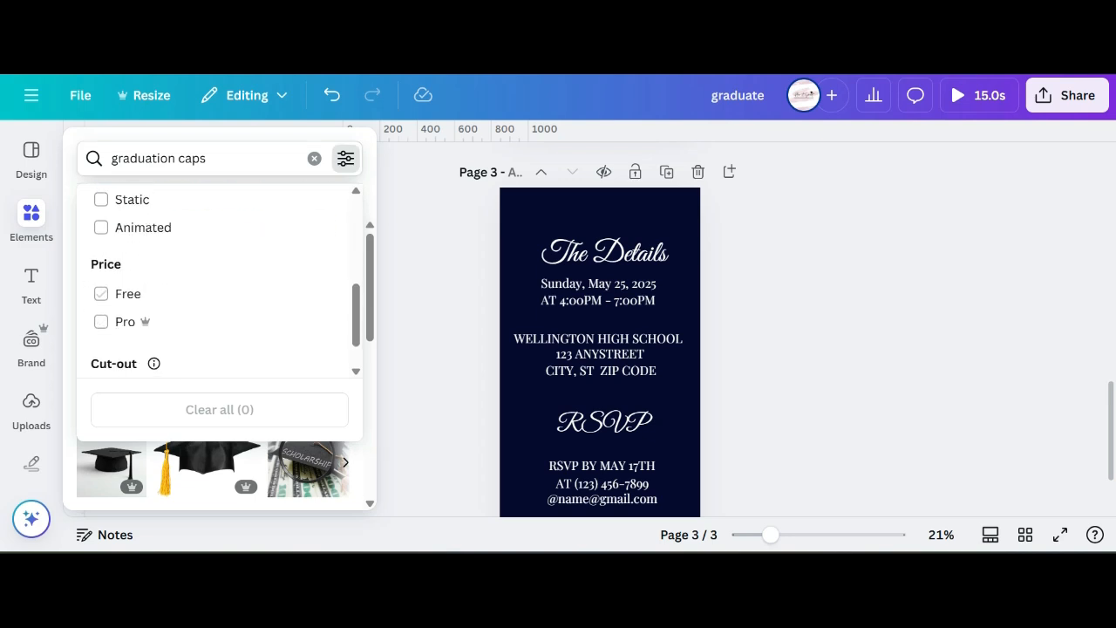
left_click(101, 294)
left_click(346, 158)
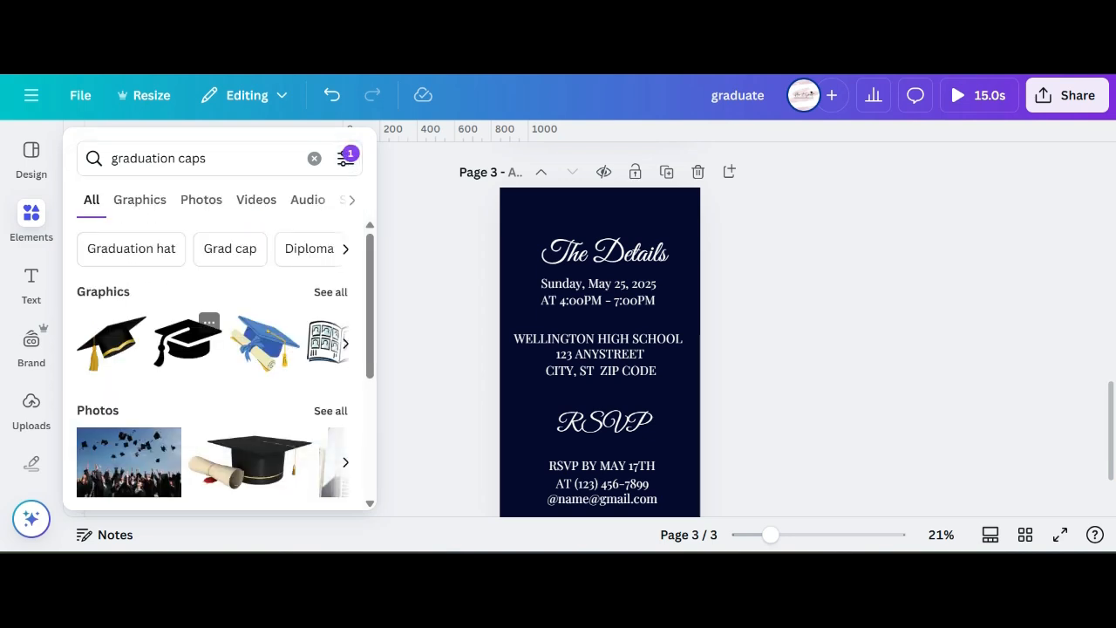
Step: Add the plain black graduation cap graphic to page 3 and recolor it gray
left_click(187, 341)
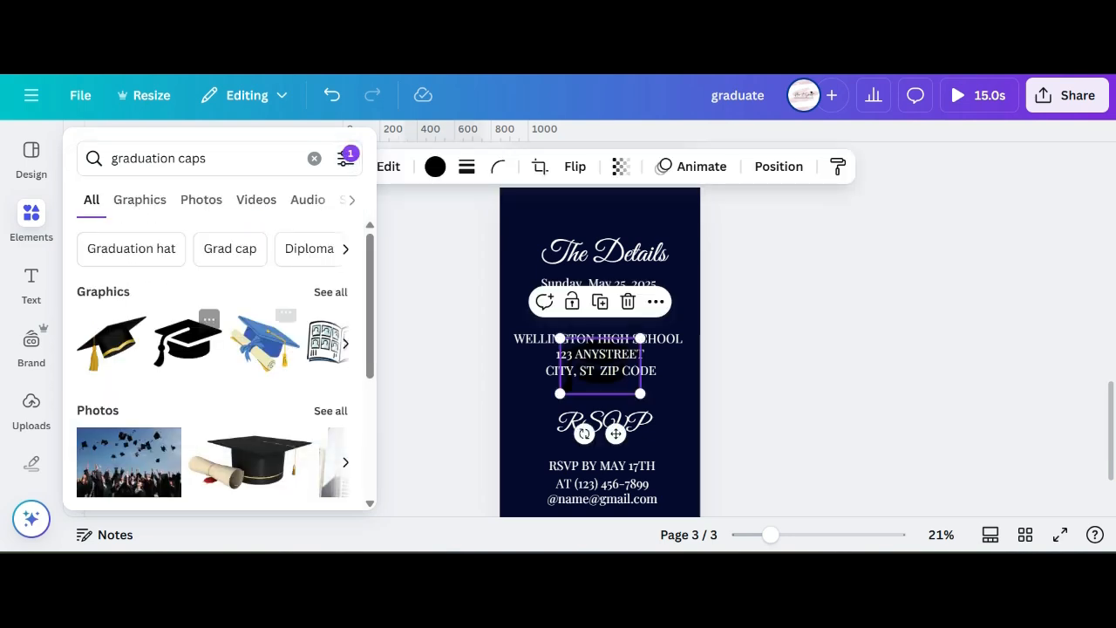
left_click(188, 342)
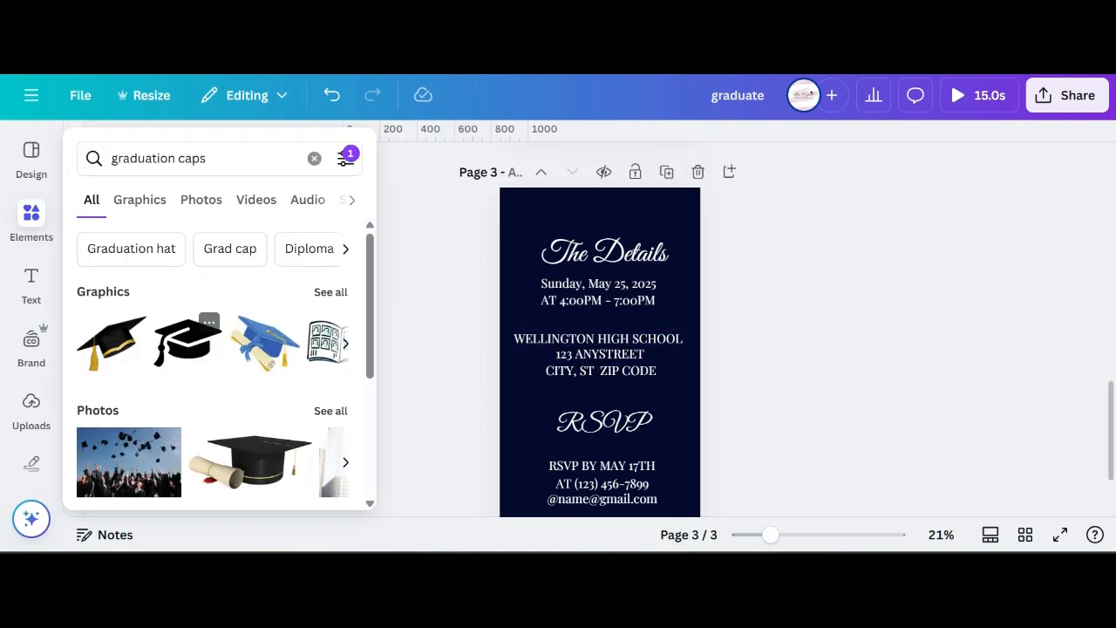
left_click(188, 342)
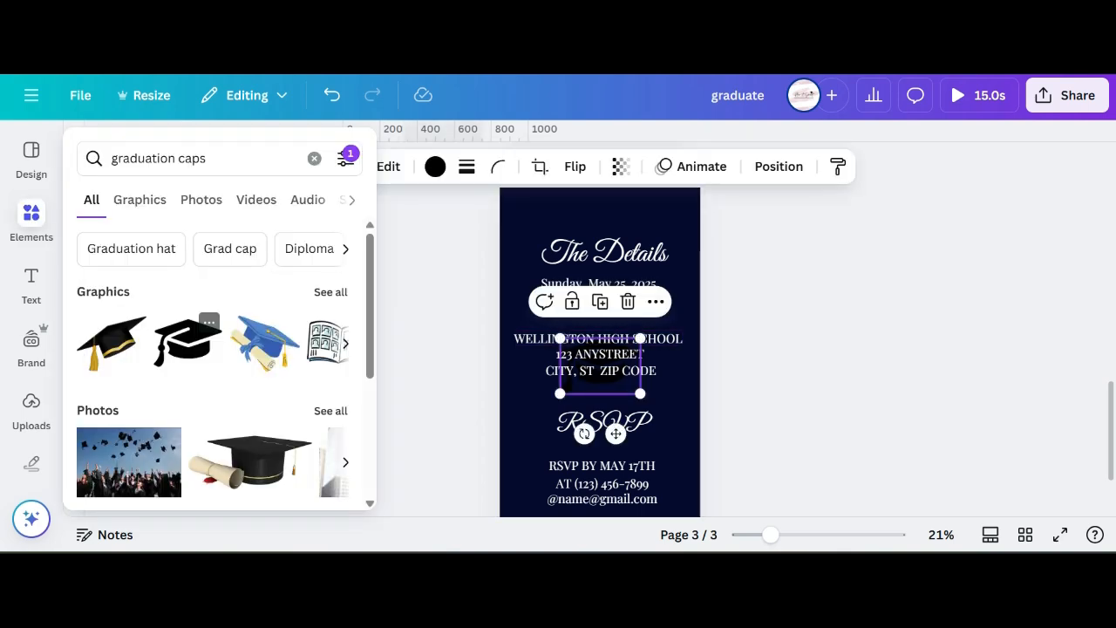
left_click(435, 166)
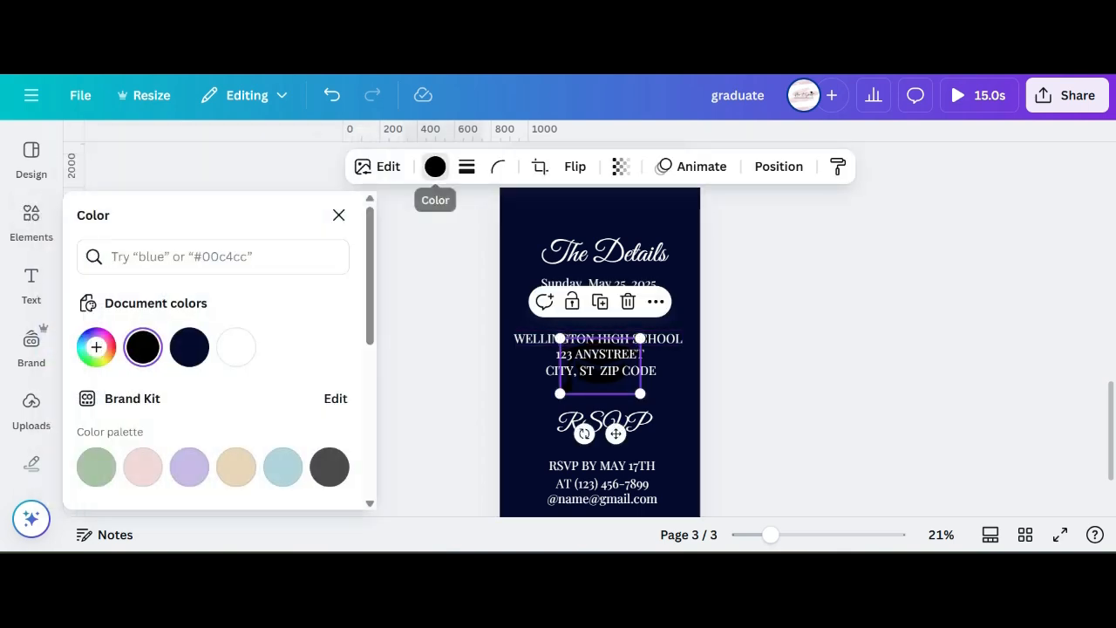
scroll(226, 367, "down", 5)
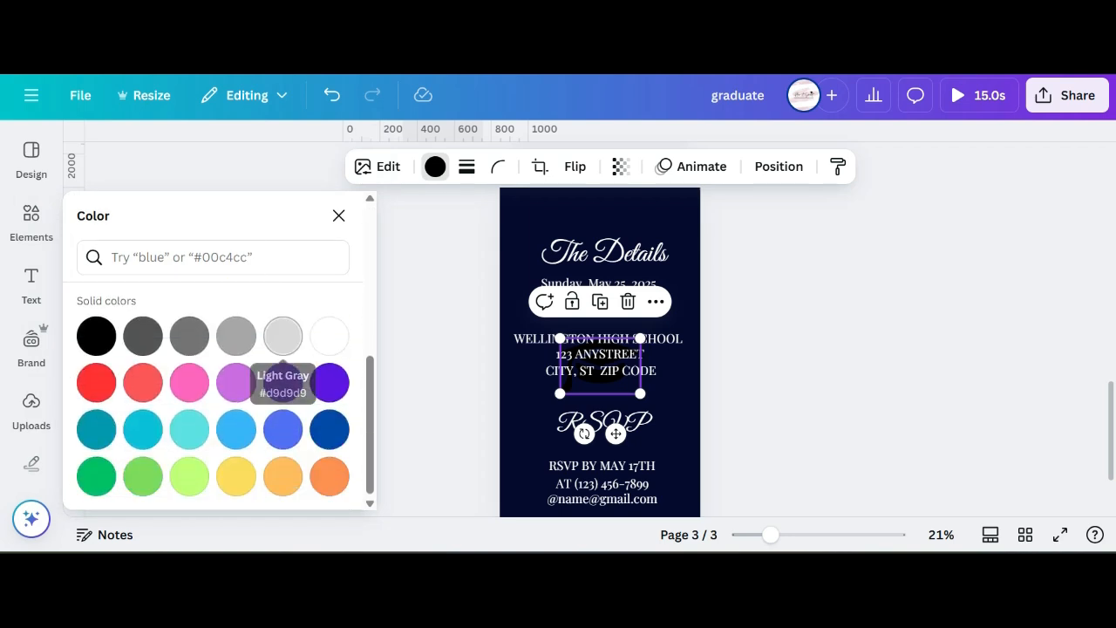
left_click(237, 336)
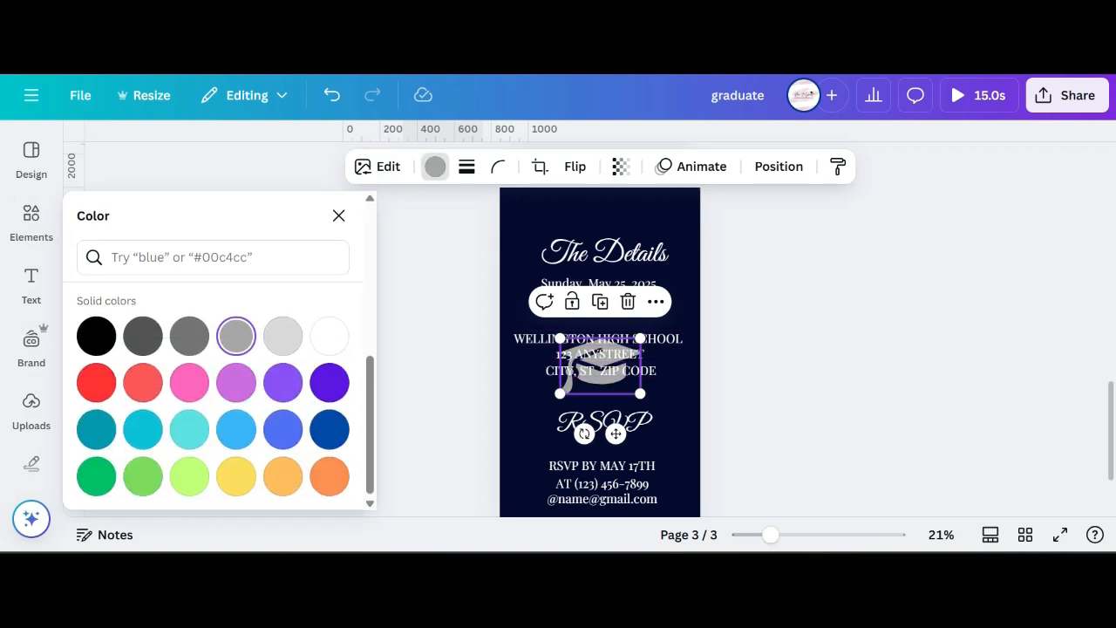
Step: Move the gray cap above "The Details" heading and shrink it to fit the space, centered near the page's upper edge
left_click_drag(616, 434, 620, 282)
scroll(695, 136, "up", 2)
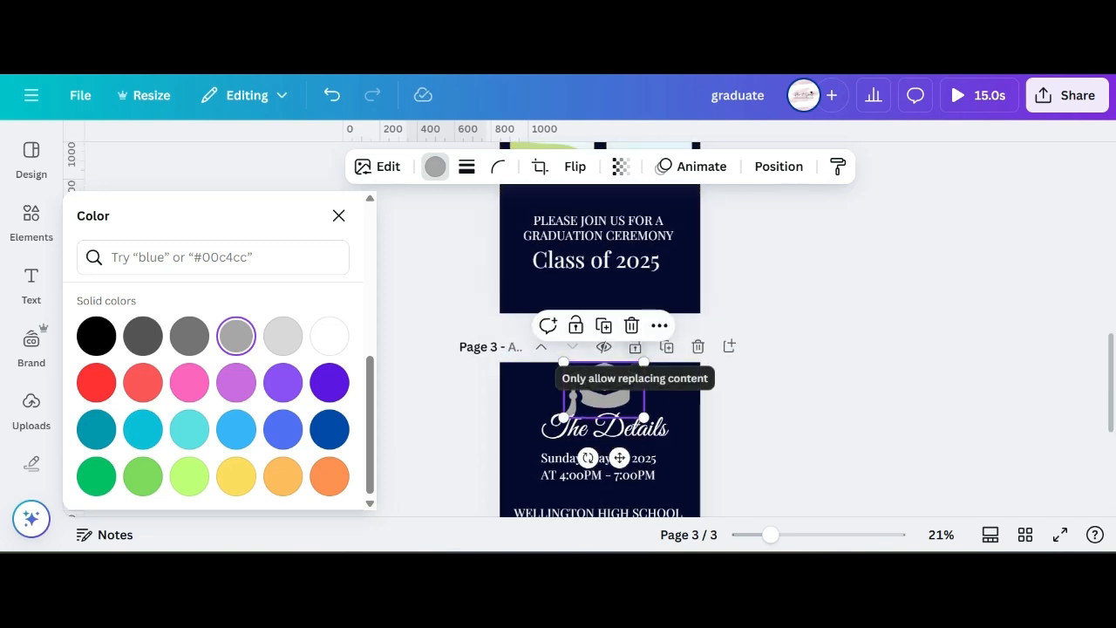
left_click_drag(644, 361, 603, 389)
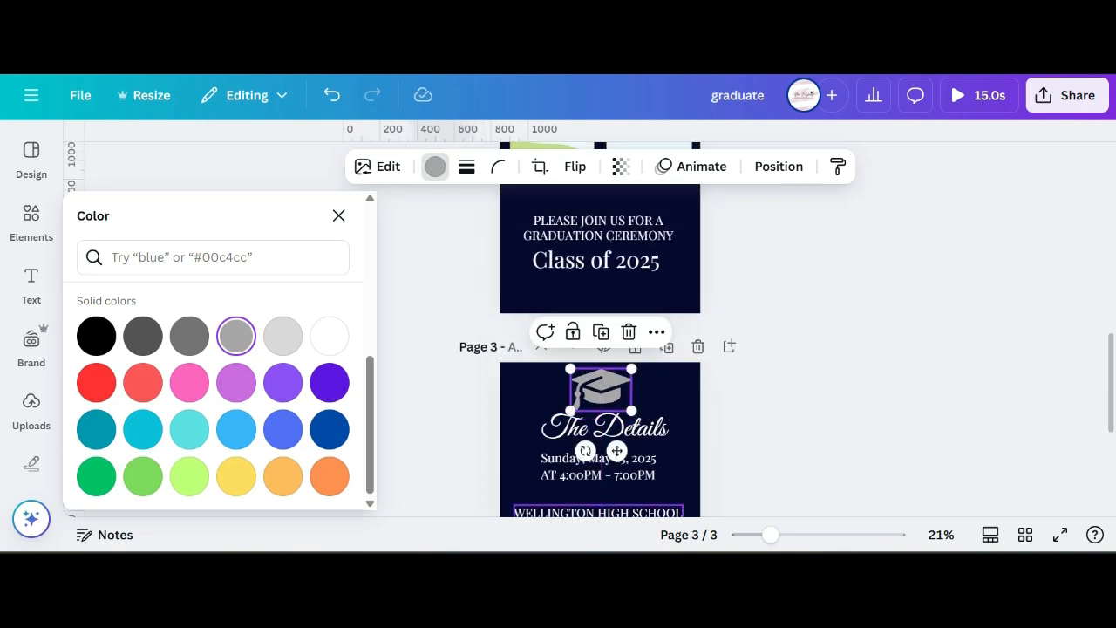
key("Escape")
key("Escape")
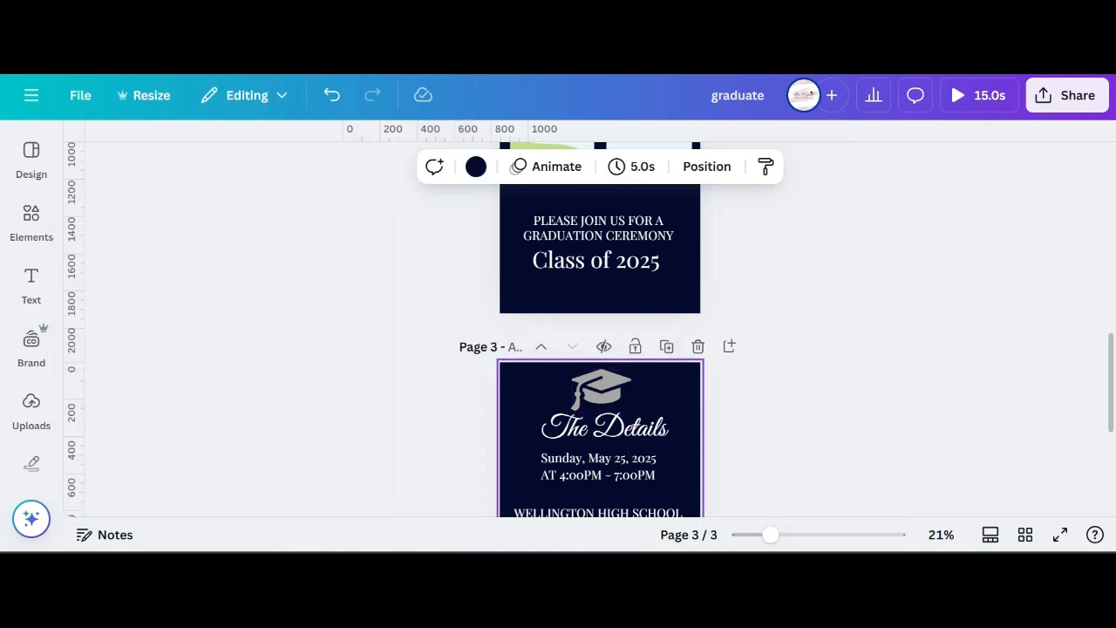
Step: Review all three pages together in grid view and return to the cover page
left_click(1026, 534)
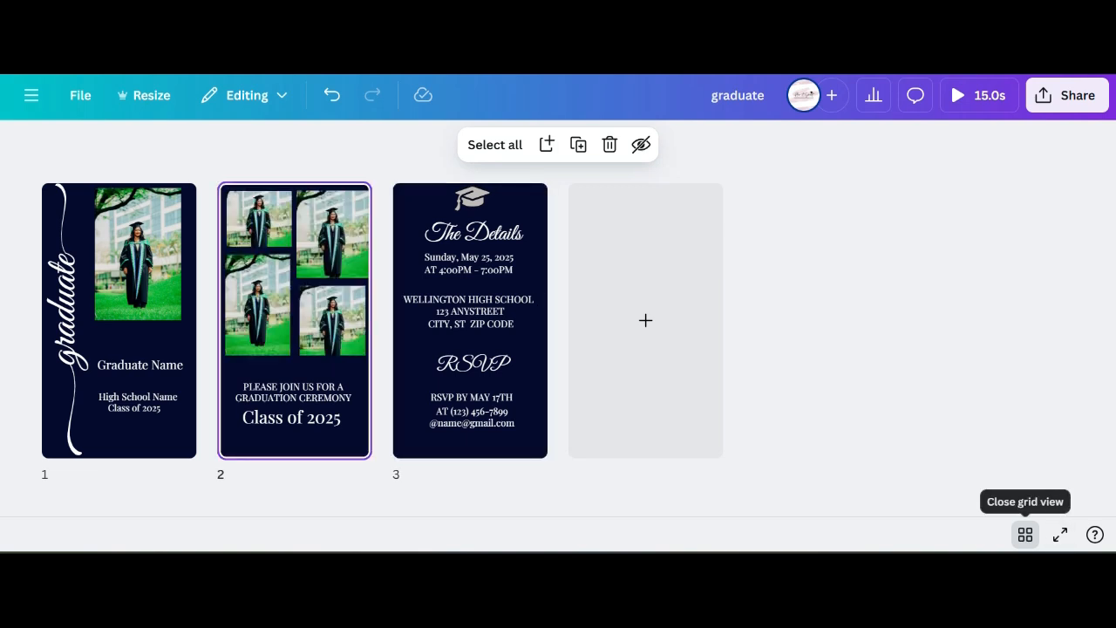
left_click(1025, 535)
scroll(757, 323, "up", 5)
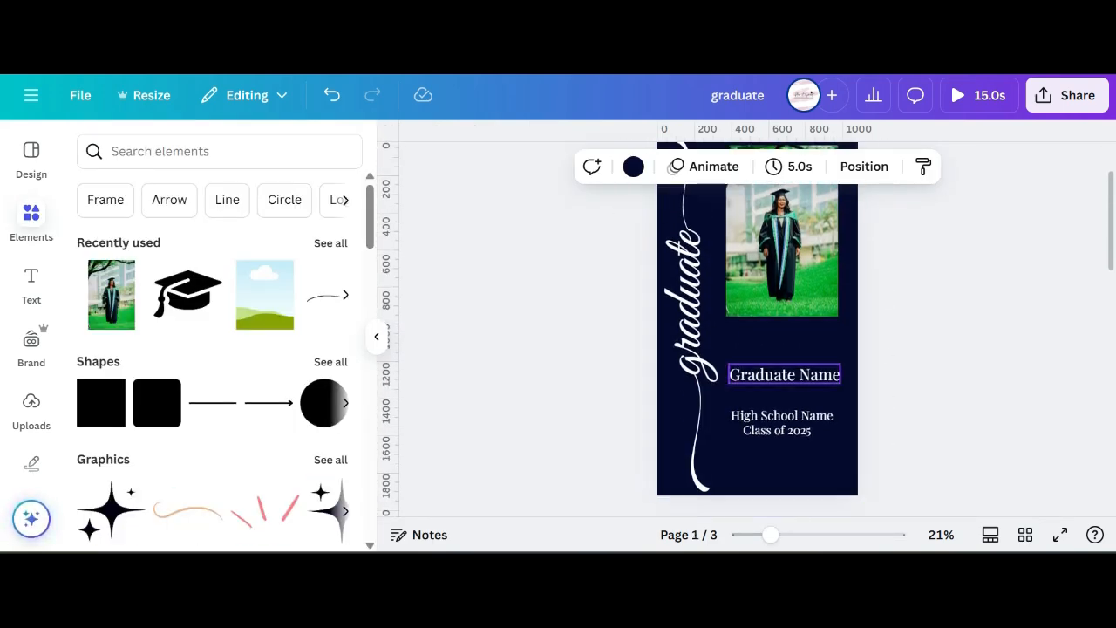
Step: Select the cover's graduate name, school name and class lines together and preview text animations such as Typewriter, Ascend and Shift
left_click(784, 375)
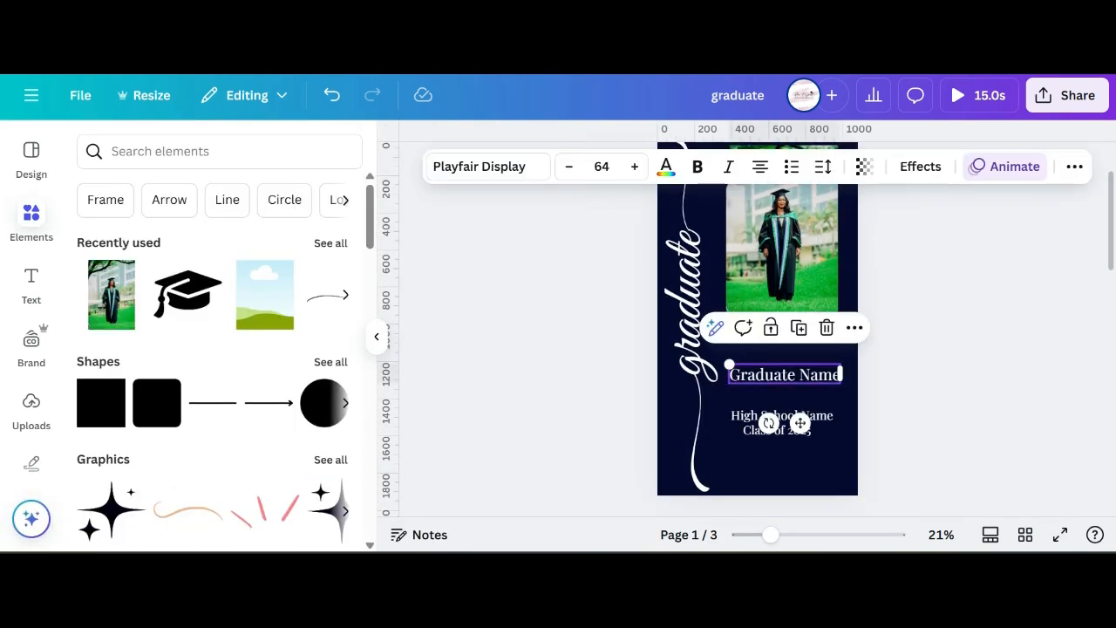
left_click(781, 415, "shift")
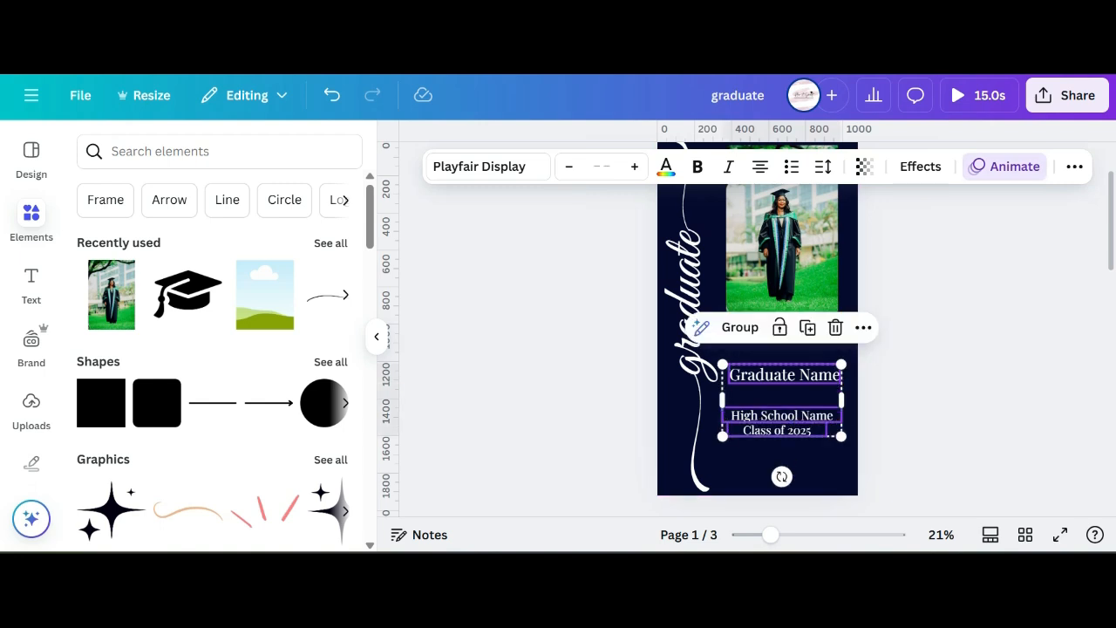
left_click(1005, 166)
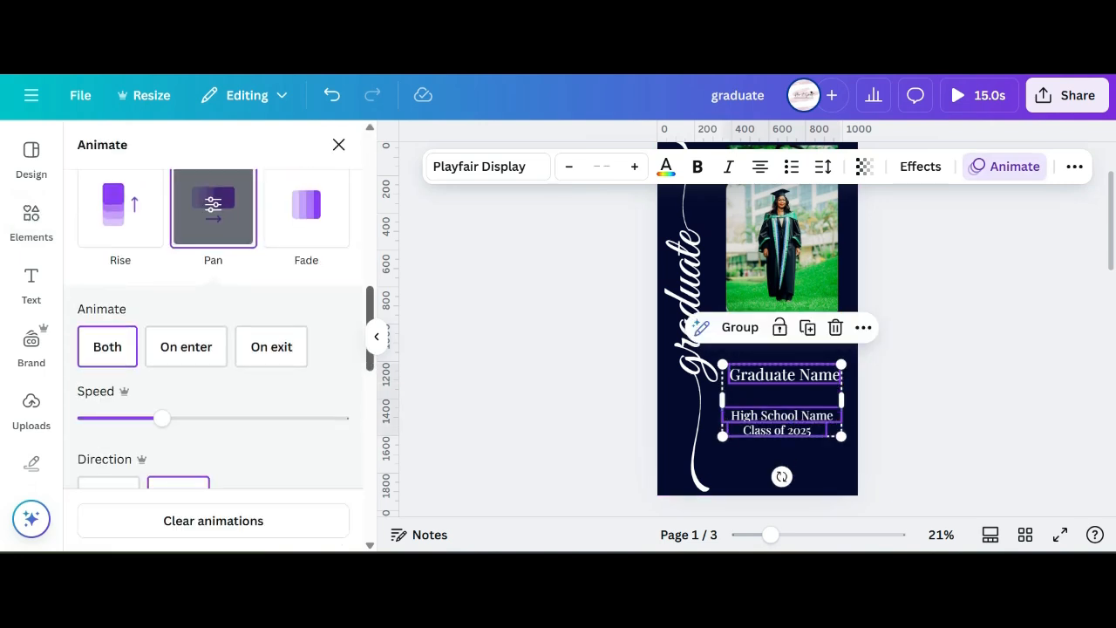
left_click_drag(370, 329, 369, 188)
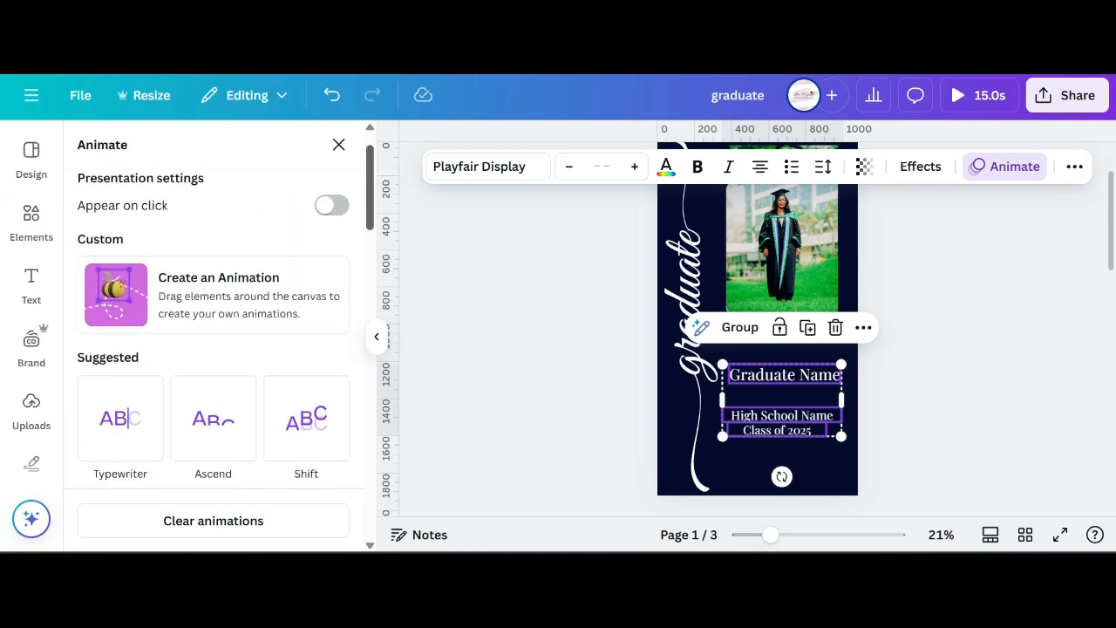
left_click(120, 419)
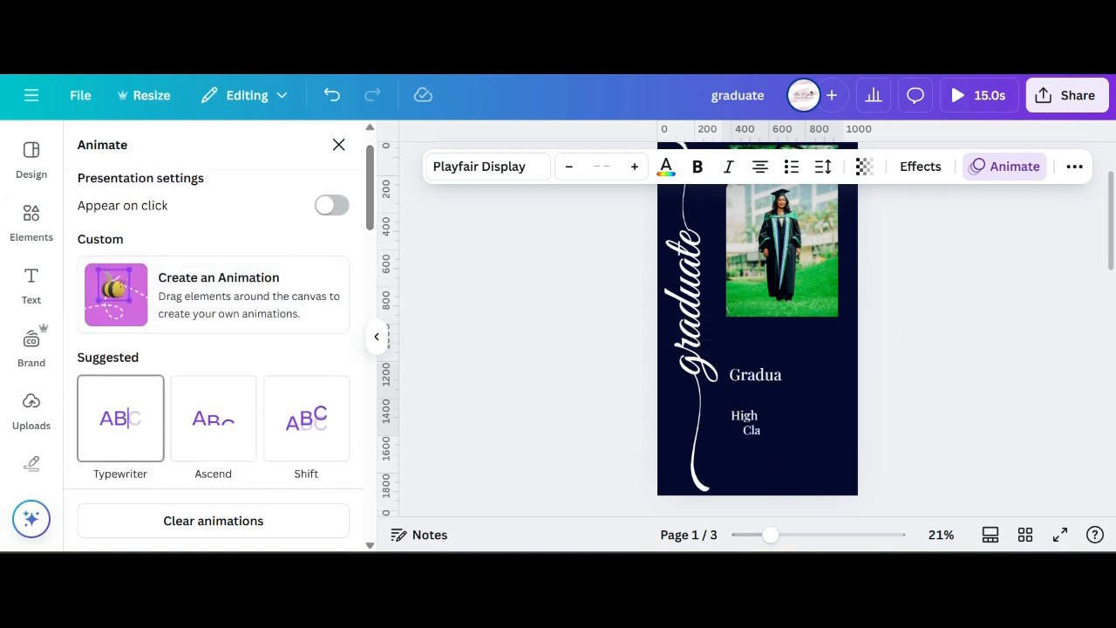
left_click(213, 418)
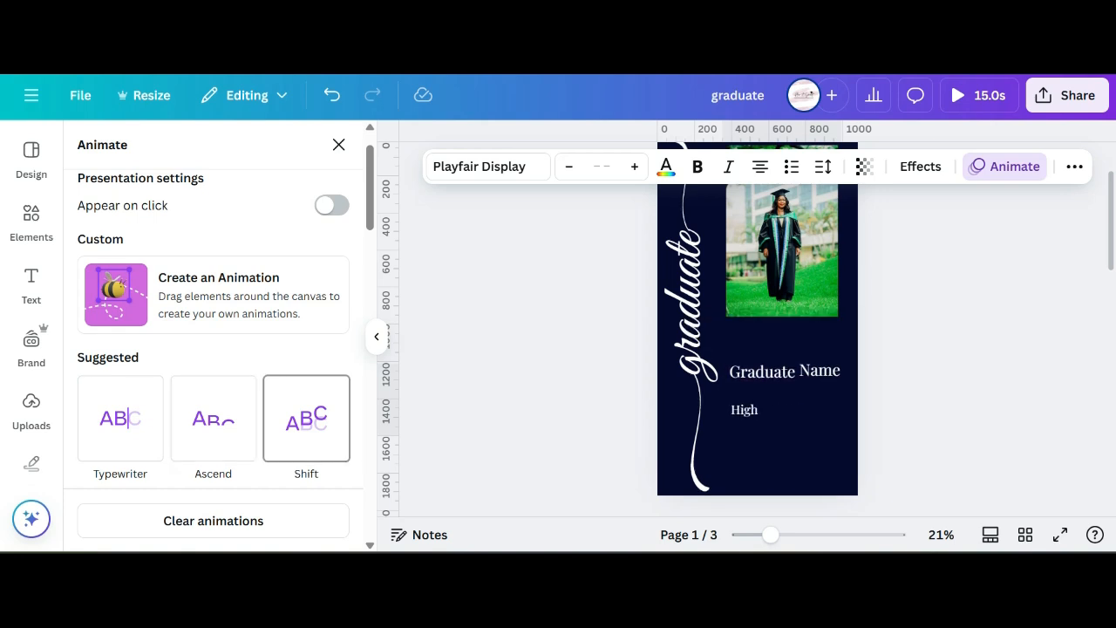
scroll(214, 348, "down", 3)
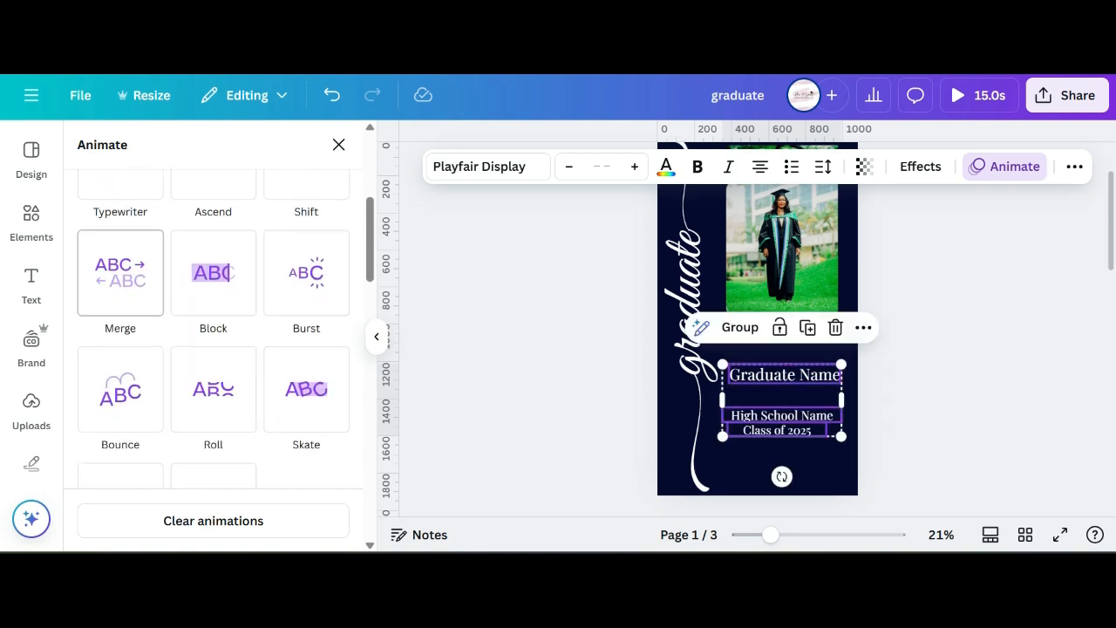
scroll(214, 349, "down", 5)
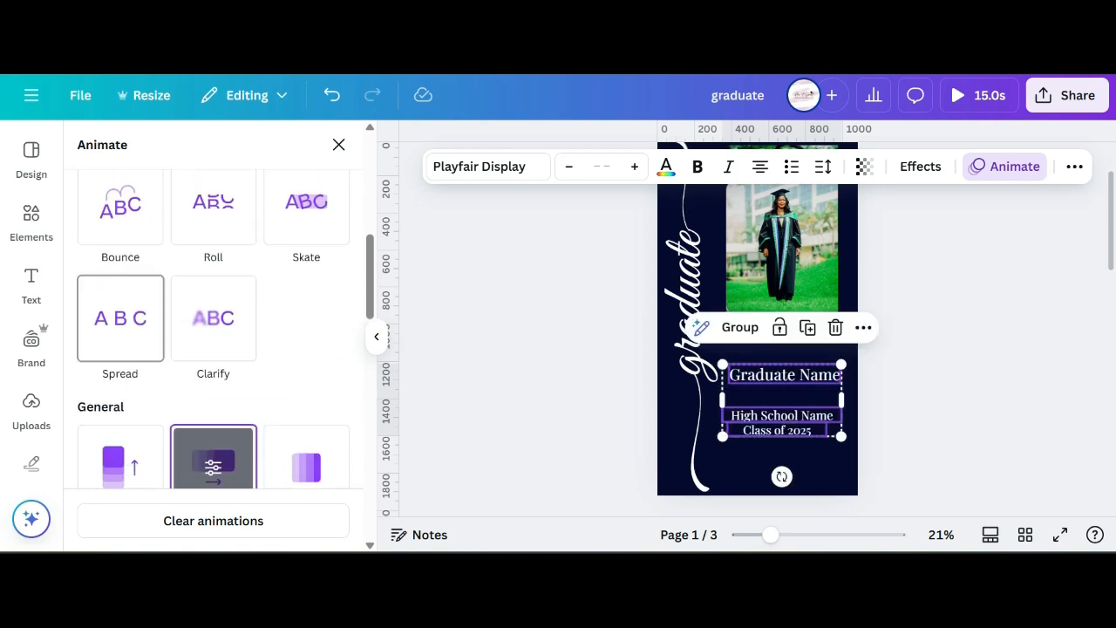
Step: Use the Pan animation for the selected cover text and adjust its speed
left_click(212, 309)
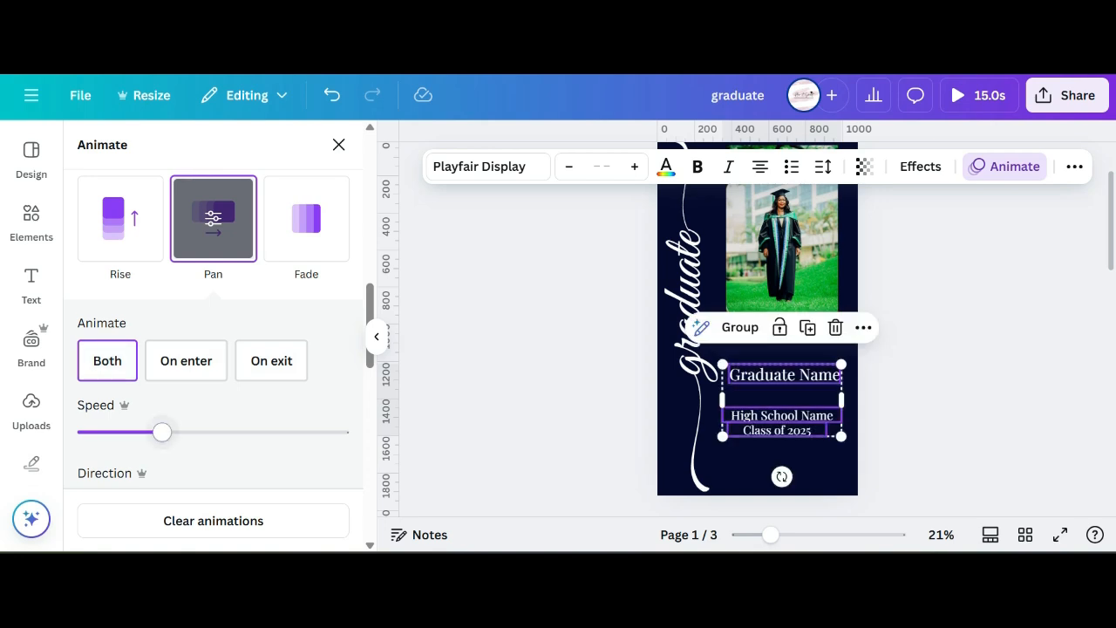
mouse_move(162, 432)
left_mouse_down()
mouse_move(137, 432)
mouse_move(154, 431)
left_mouse_up()
left_click_drag(155, 432, 205, 431)
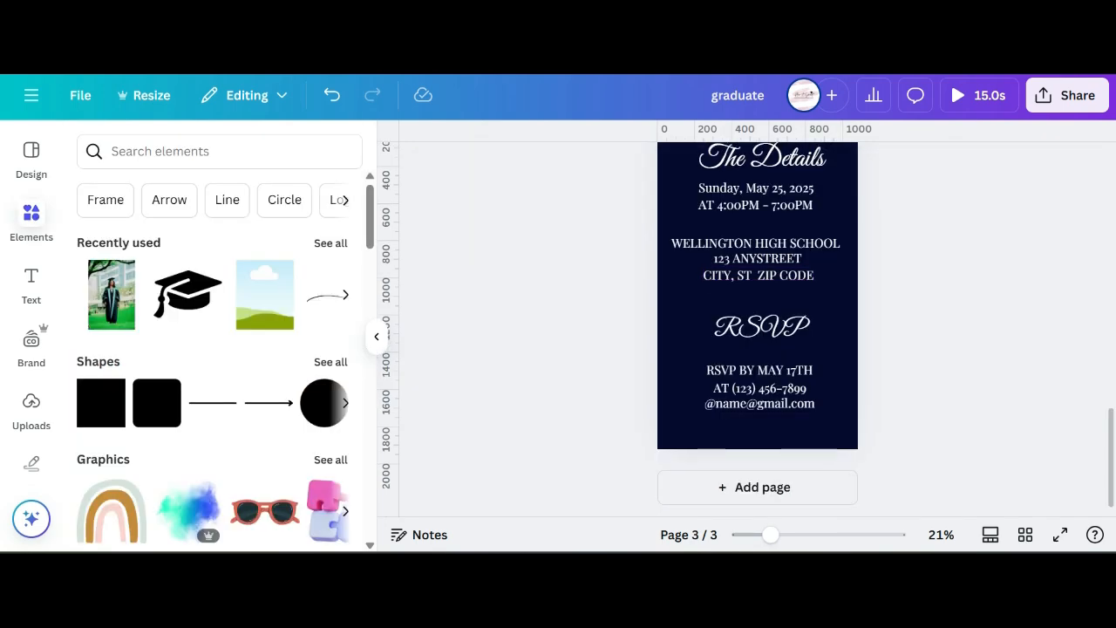
Step: Return to the cover page and add the uploaded inspiring-music-motivational track to the design as background music
scroll(757, 332, "up", 10)
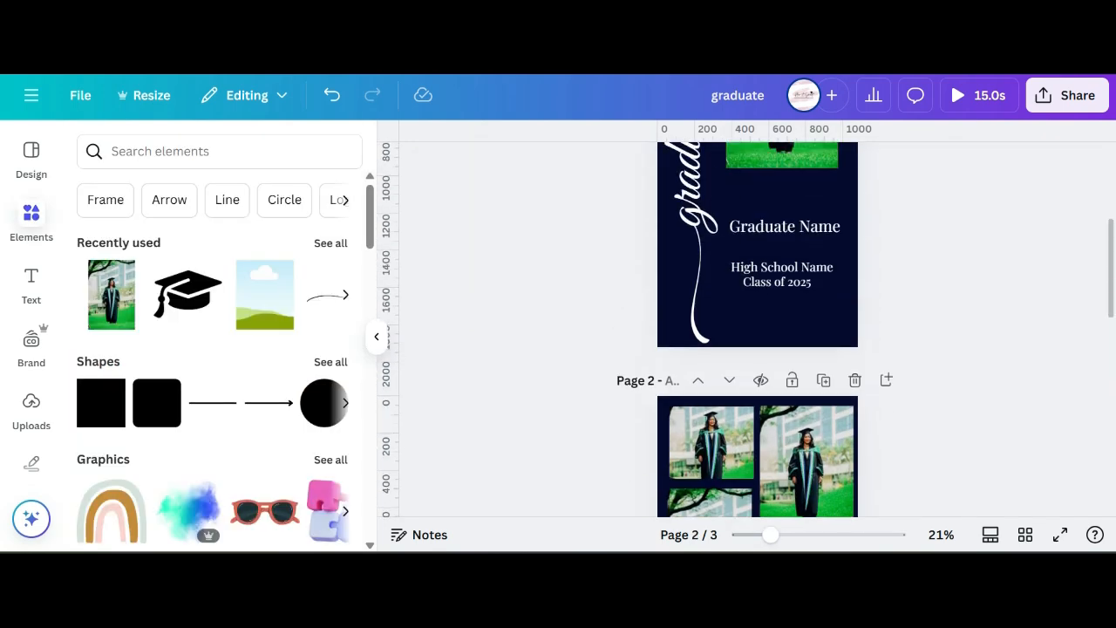
scroll(757, 332, "up", 3)
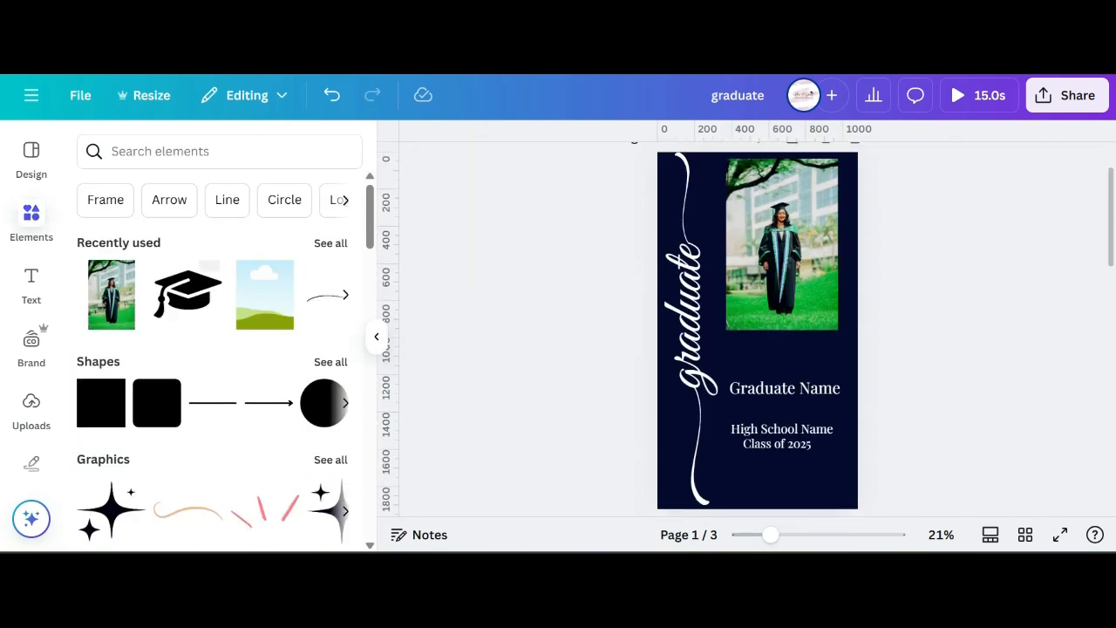
left_click(31, 406)
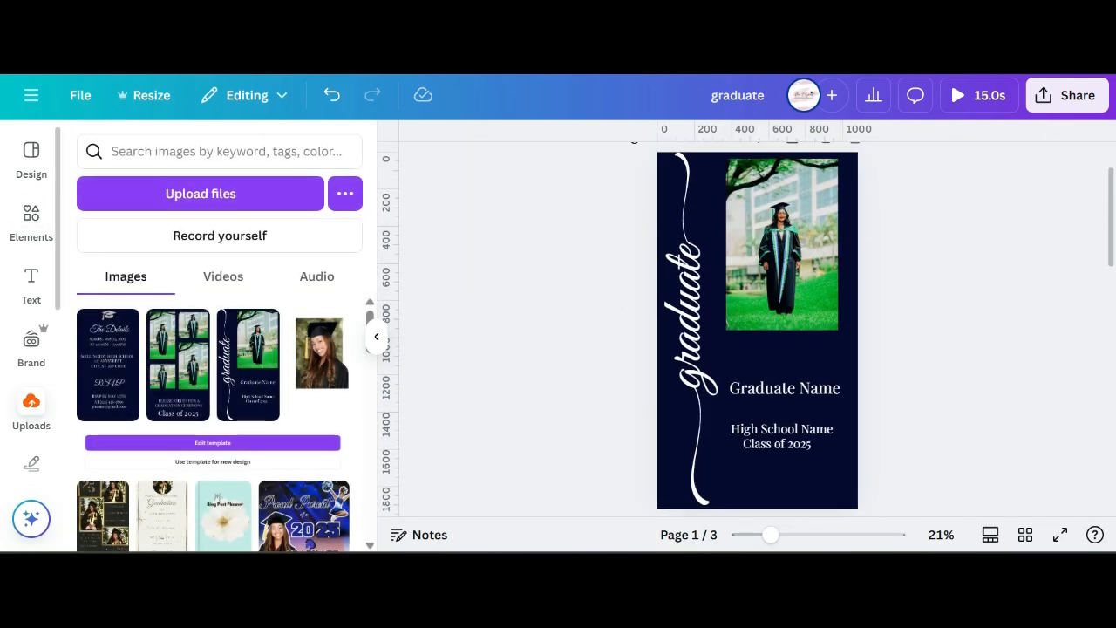
left_click(317, 276)
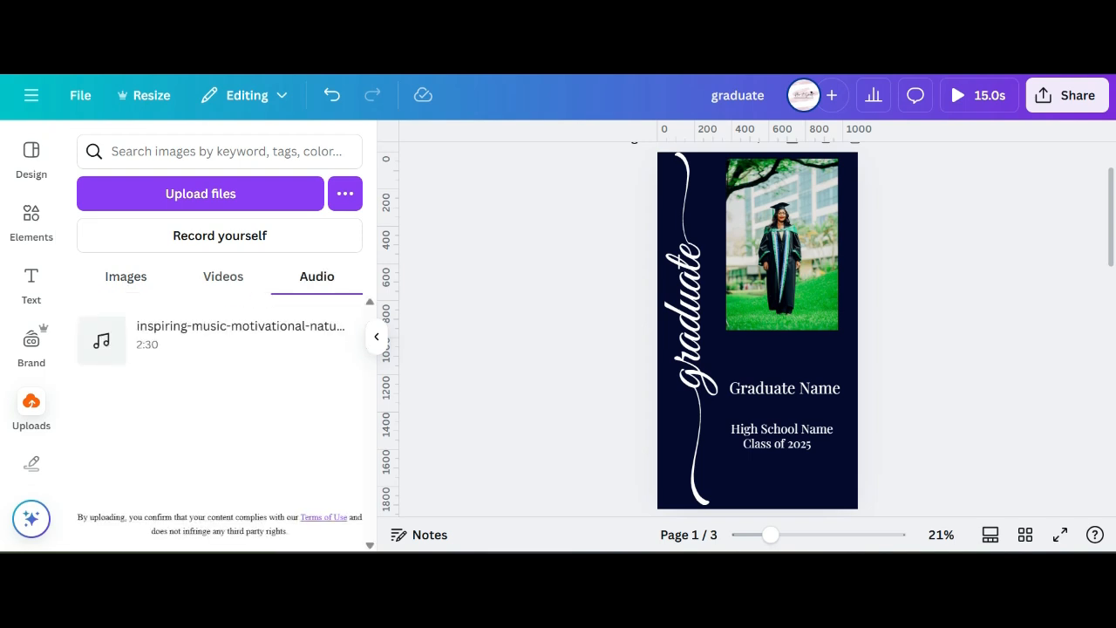
left_click_drag(219, 340, 715, 489)
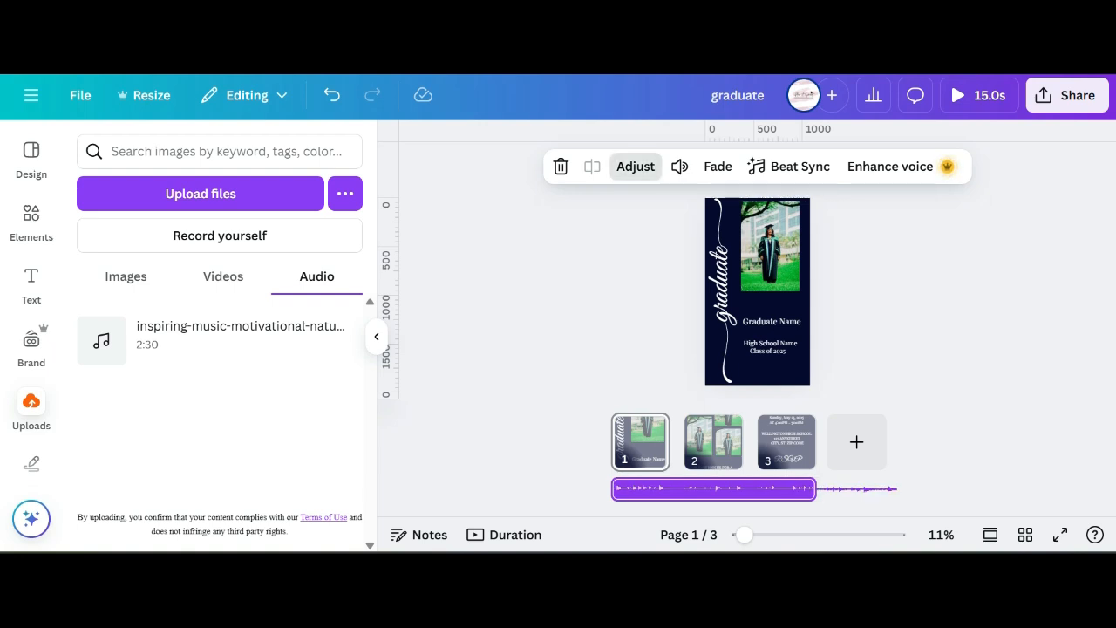
Step: Adjust which portion of the song plays beneath the three pages by sliding the waveform within the music clip
left_click_drag(750, 489, 708, 490)
left_click_drag(707, 490, 678, 489)
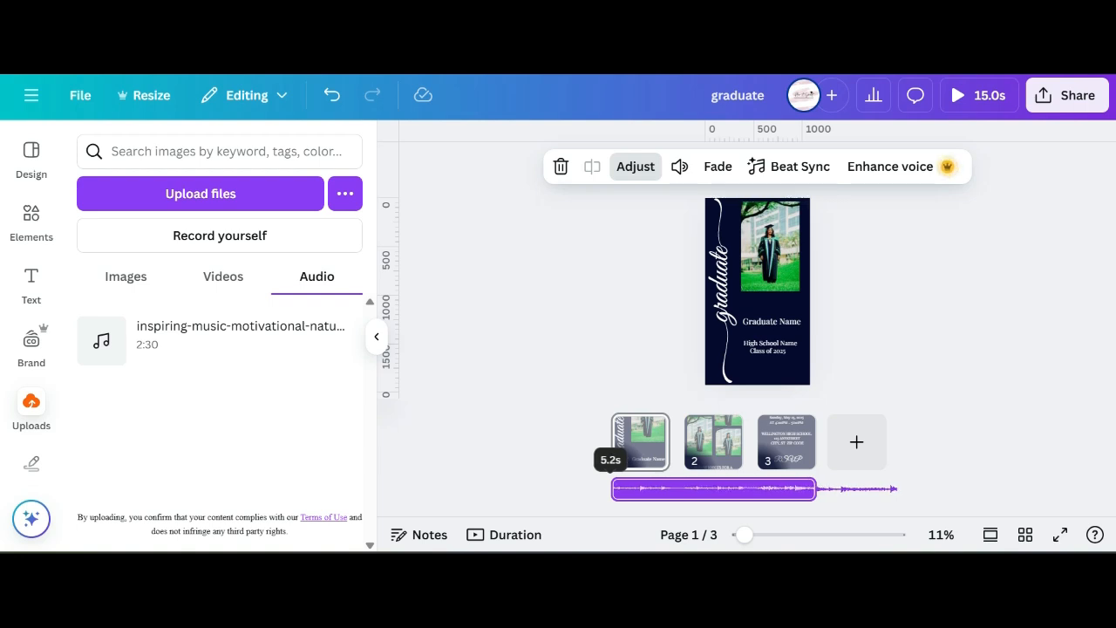
left_click_drag(678, 489, 682, 490)
left_click(926, 375)
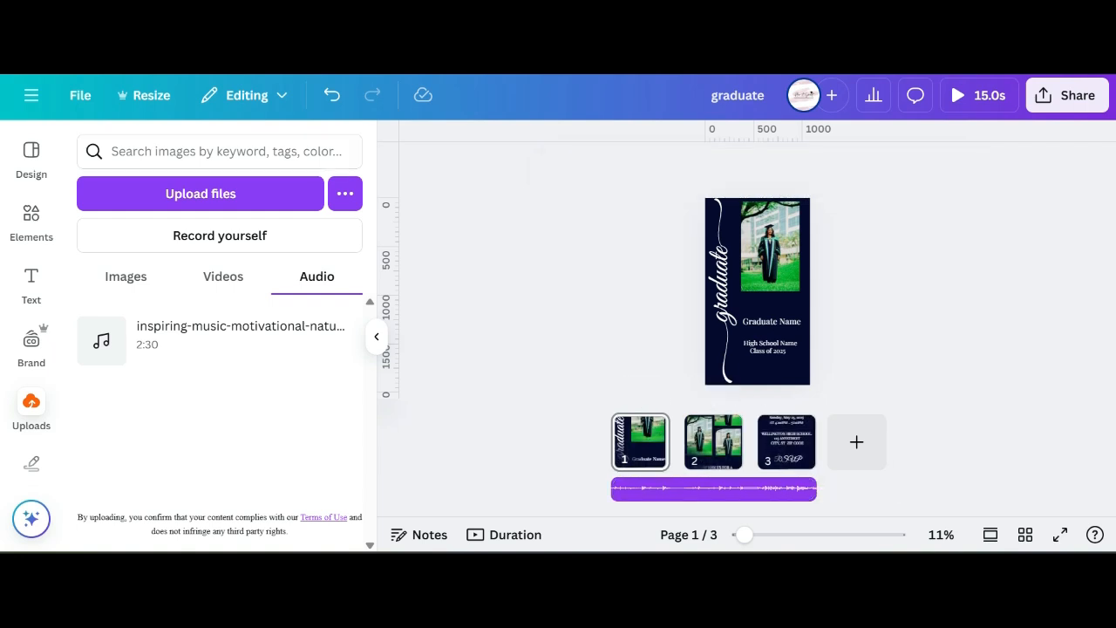
Step: Trim the music clip to 5.0 s under page 1 and place copies of it under pages 2 and 3
left_click_drag(816, 489, 718, 489)
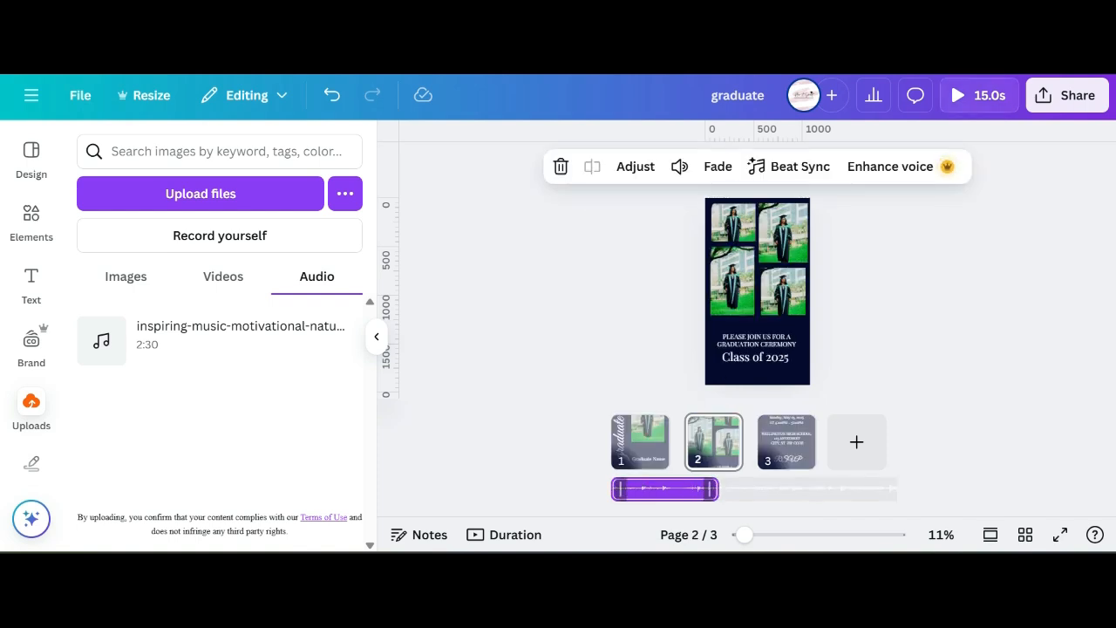
left_click_drag(712, 490, 664, 489)
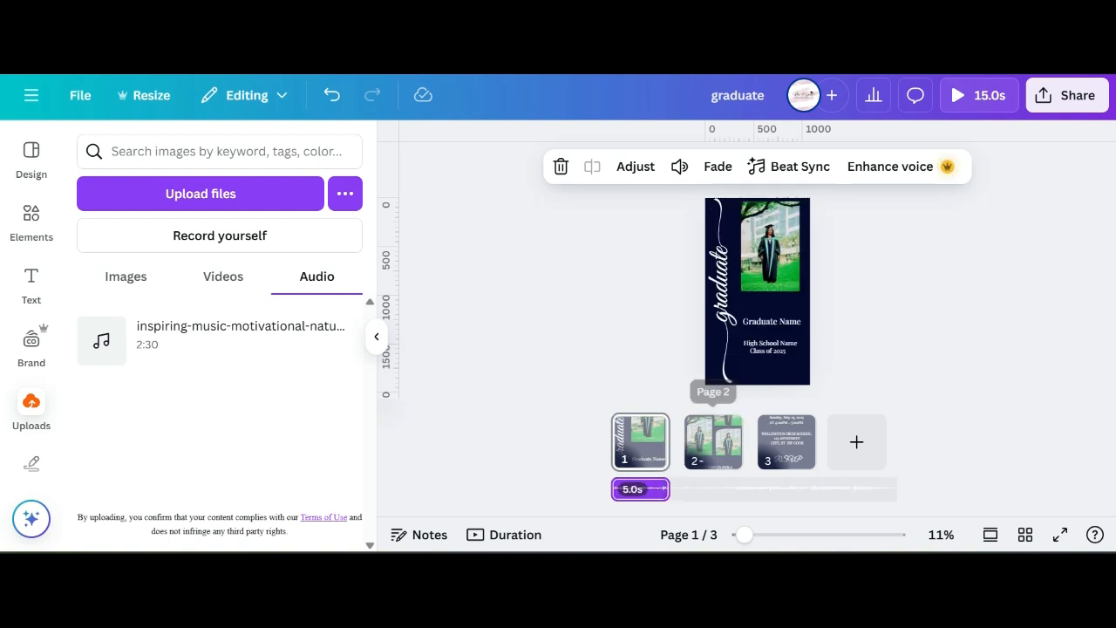
left_click(713, 441)
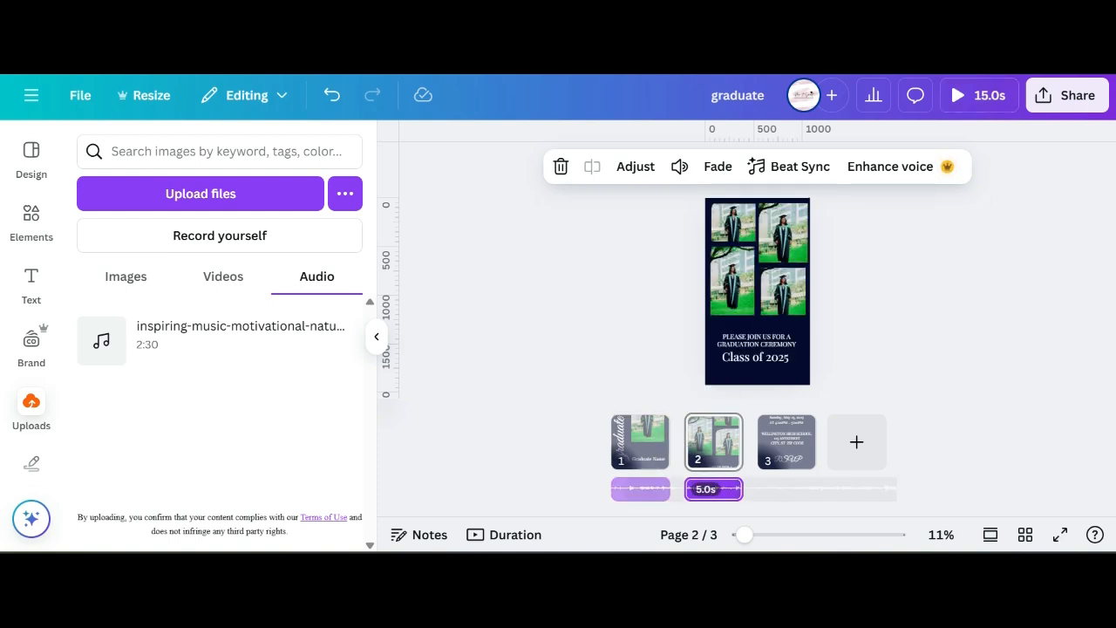
key("Escape")
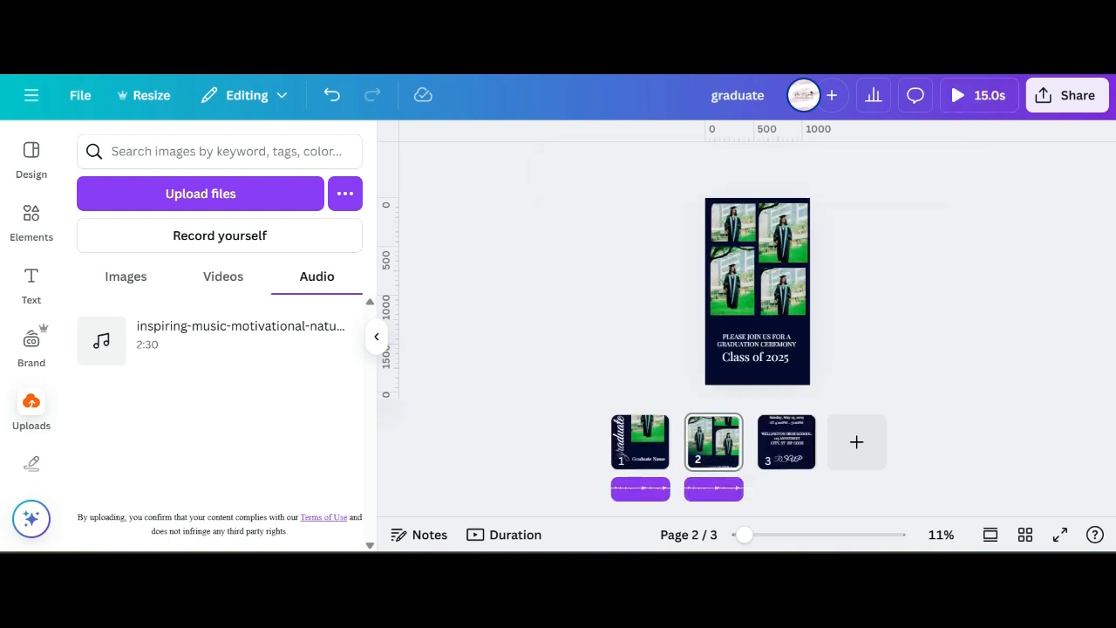
left_click(787, 442)
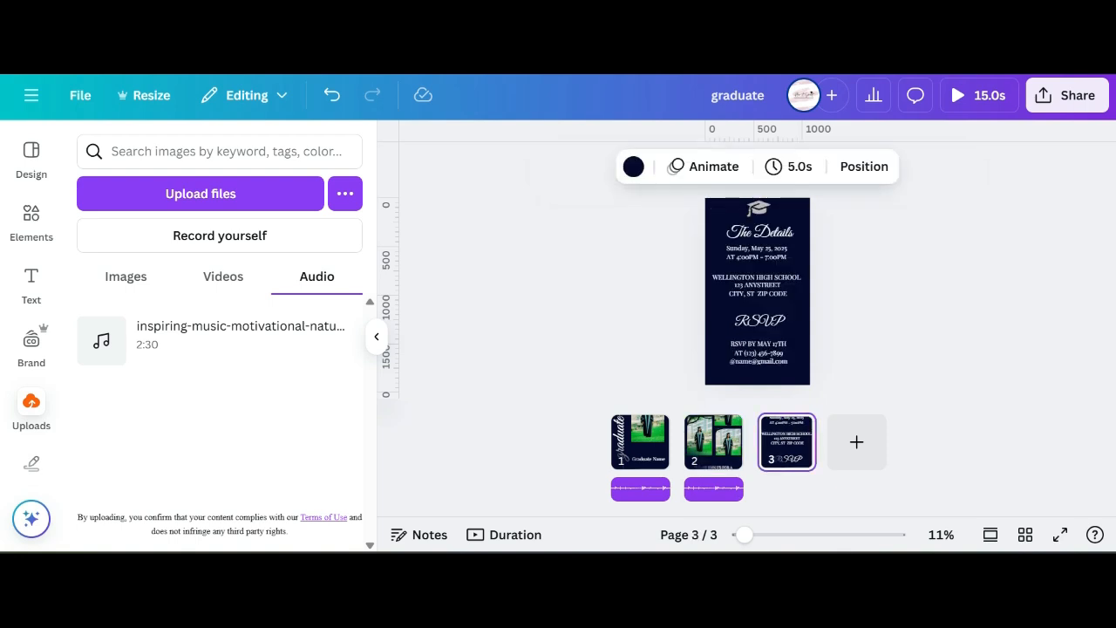
key("ctrl+v")
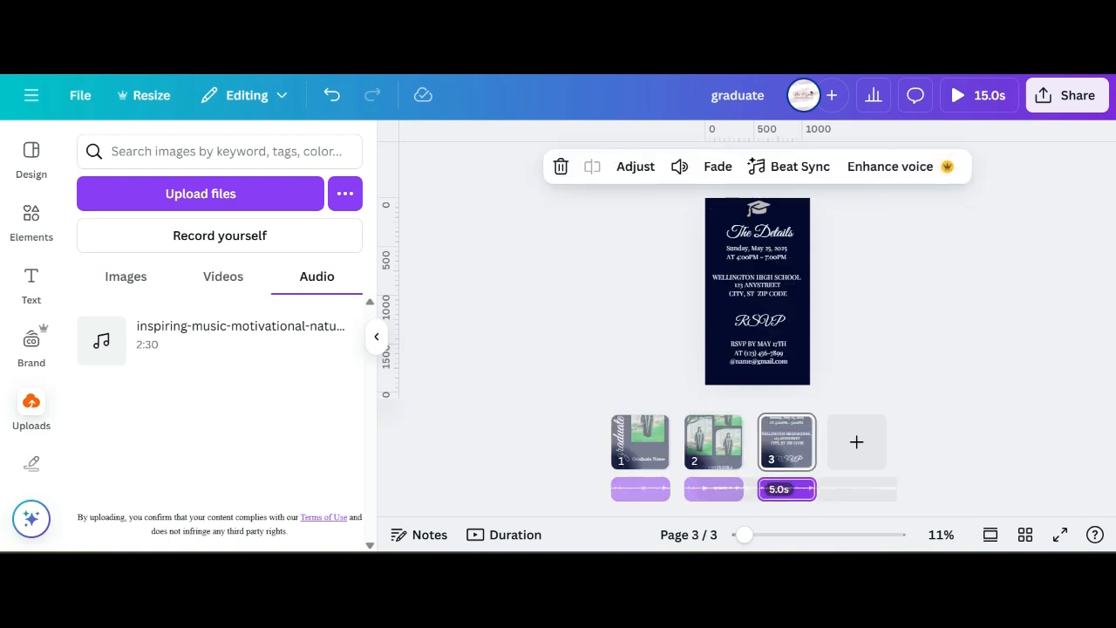
Step: Restore the music as a single 15.0 s track spanning all three pages
left_click_drag(761, 490, 617, 489)
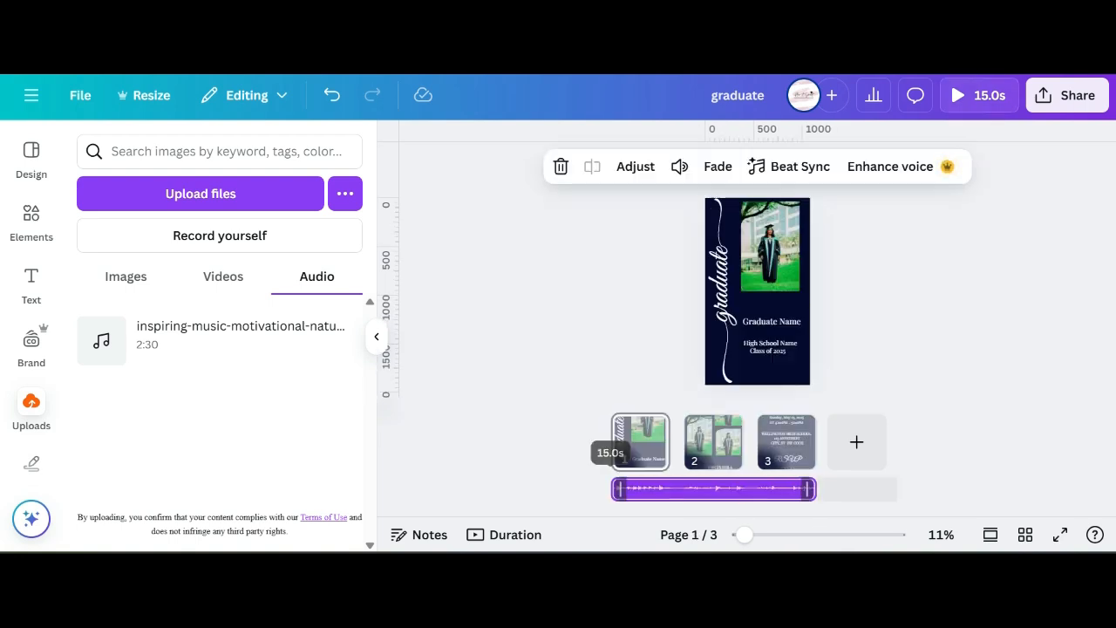
key("Escape")
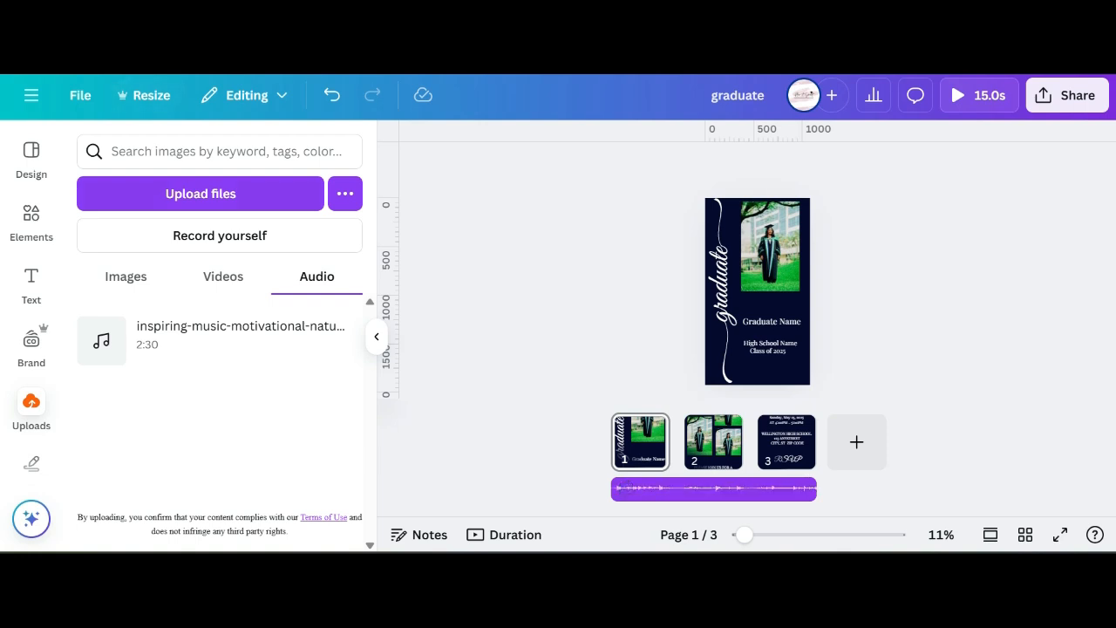
Step: Preview the full invitation with its animations and music, and return to the editor
left_click(715, 490)
left_click(978, 95)
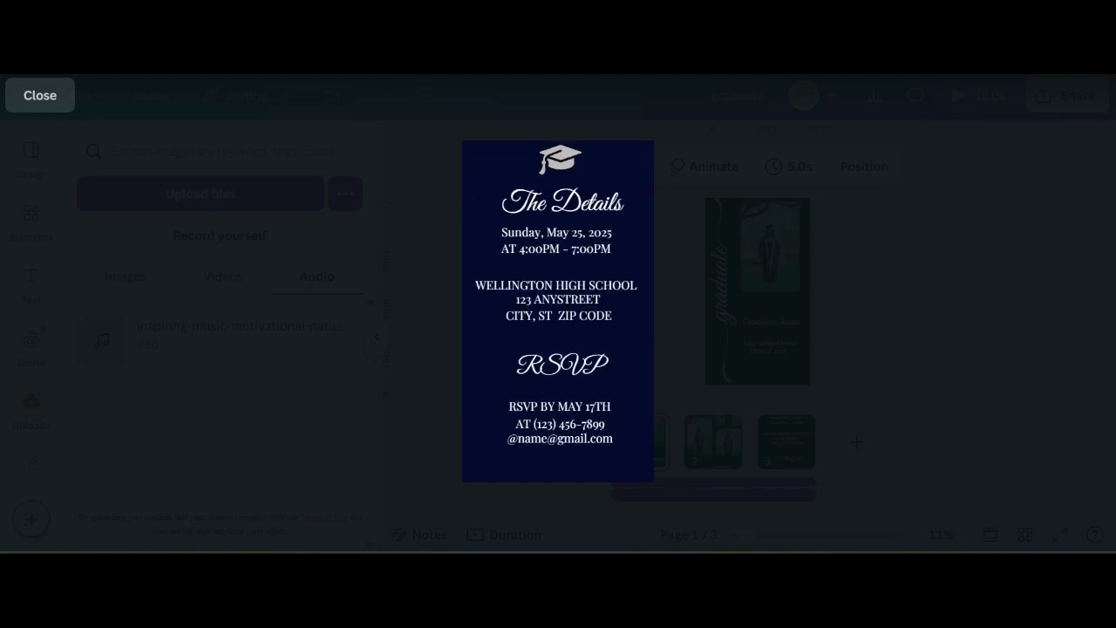
left_click(40, 95)
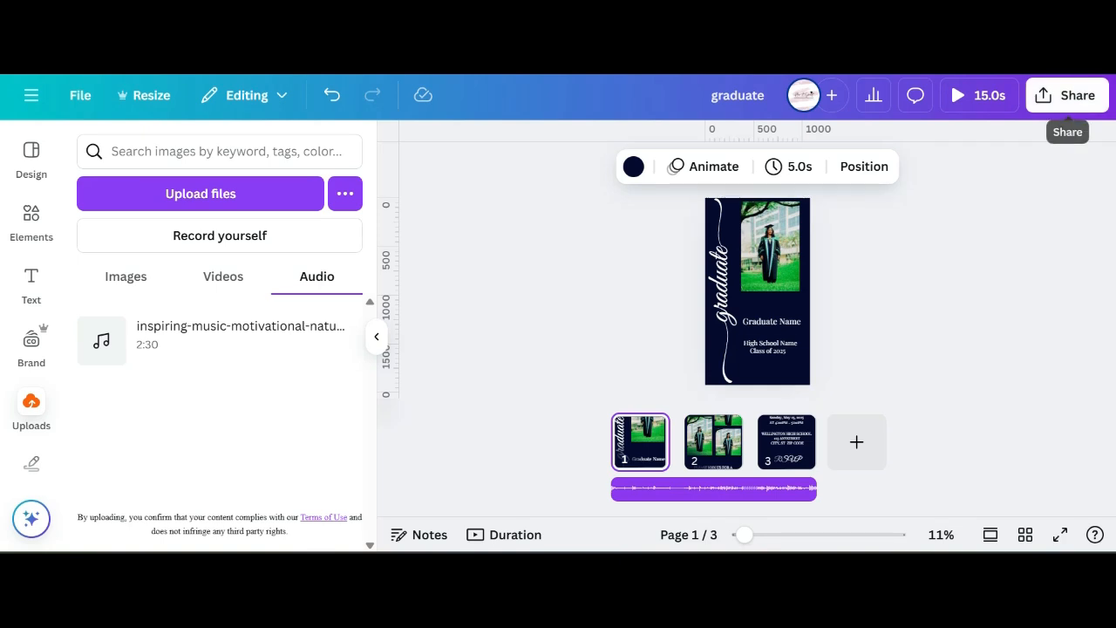
Step: Open the download settings for exporting the finished invitation
left_click(1068, 96)
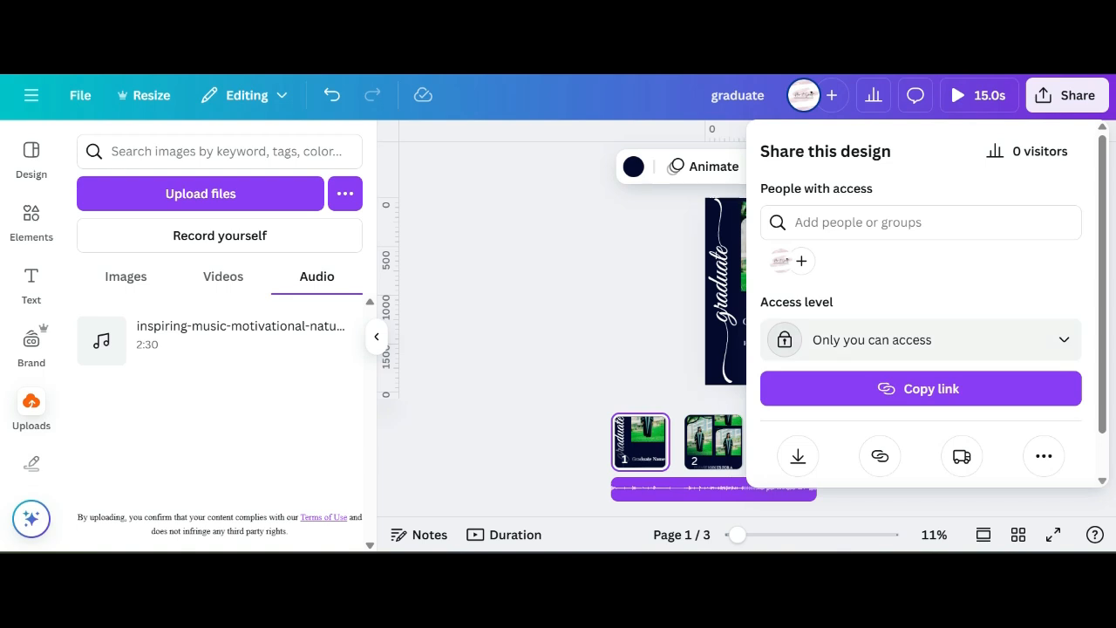
left_click(798, 455)
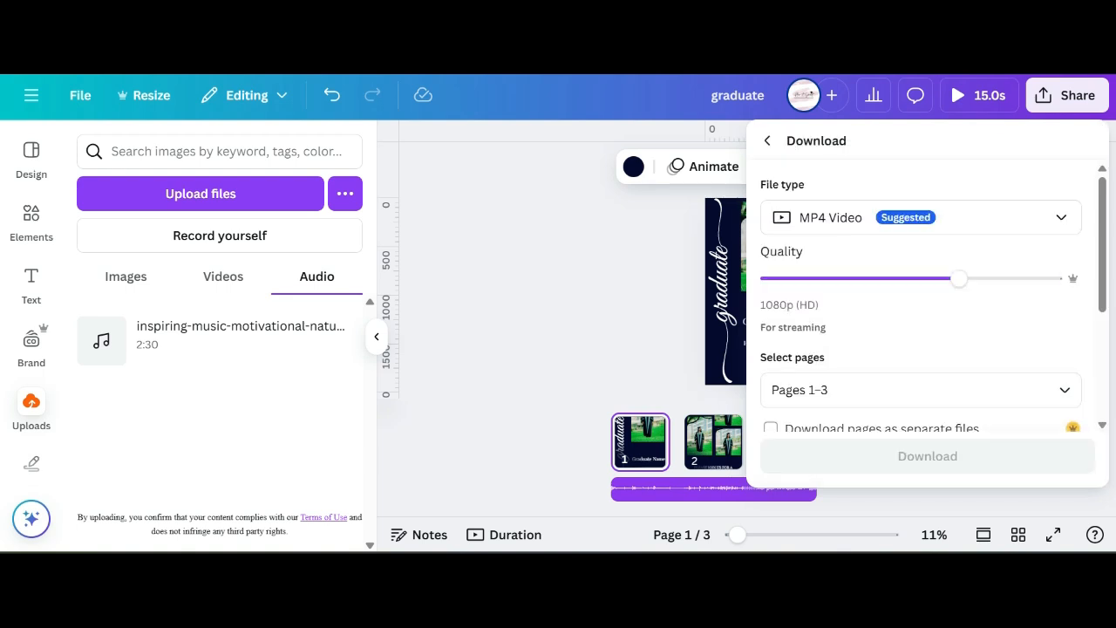